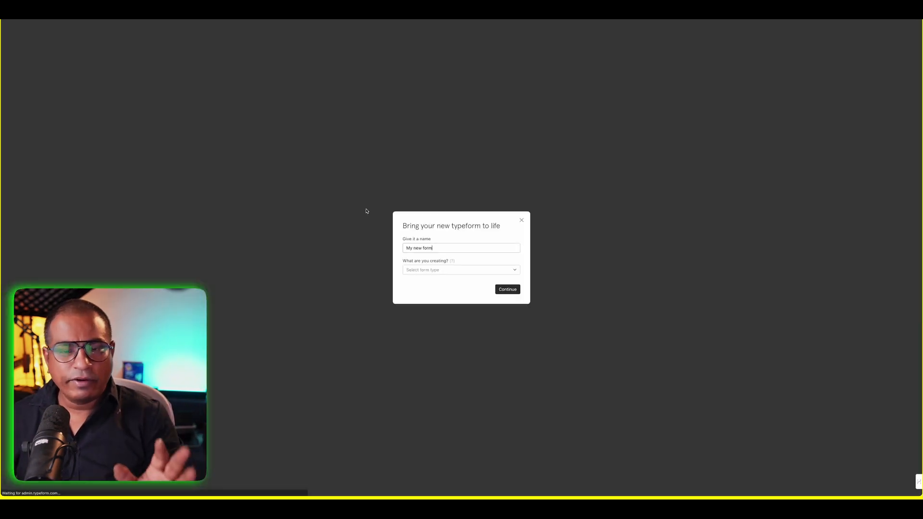
- Name the new Typeform 'web form for automation', make it a Lead gen form, and create it
{"action": "key", "text": "ctrl+a"}
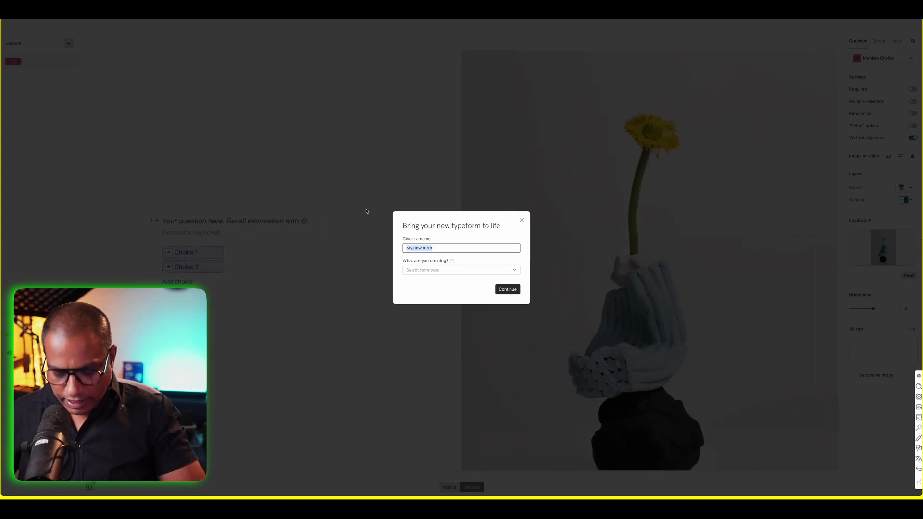
{"action": "type", "text": "web for"}
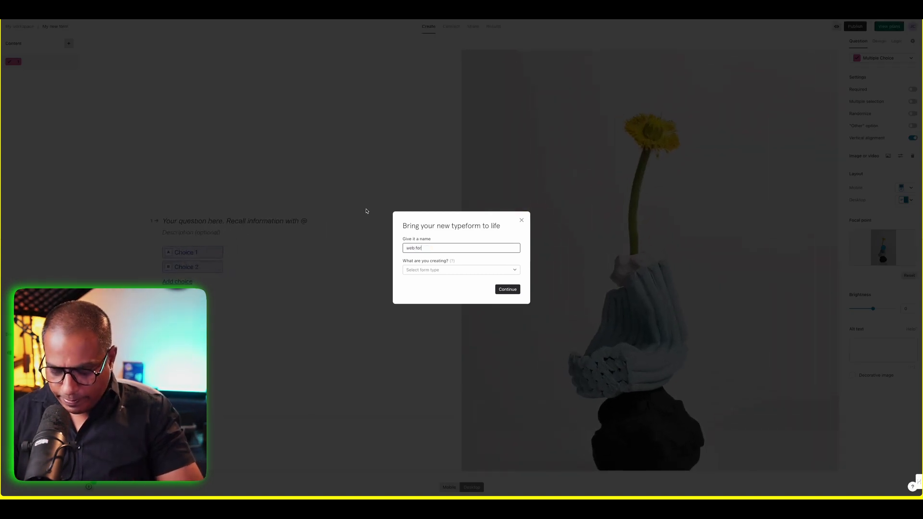
{"action": "type", "text": "m for automation"}
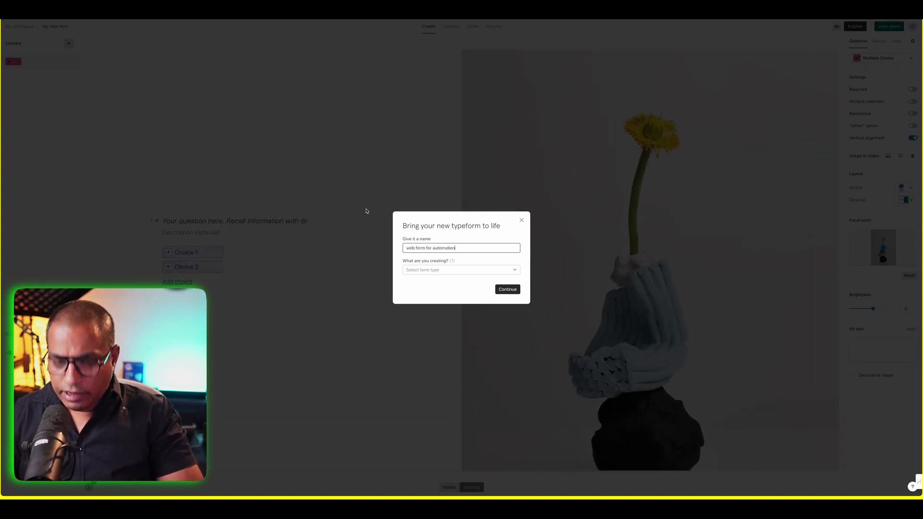
{"action": "key", "text": "Tab"}
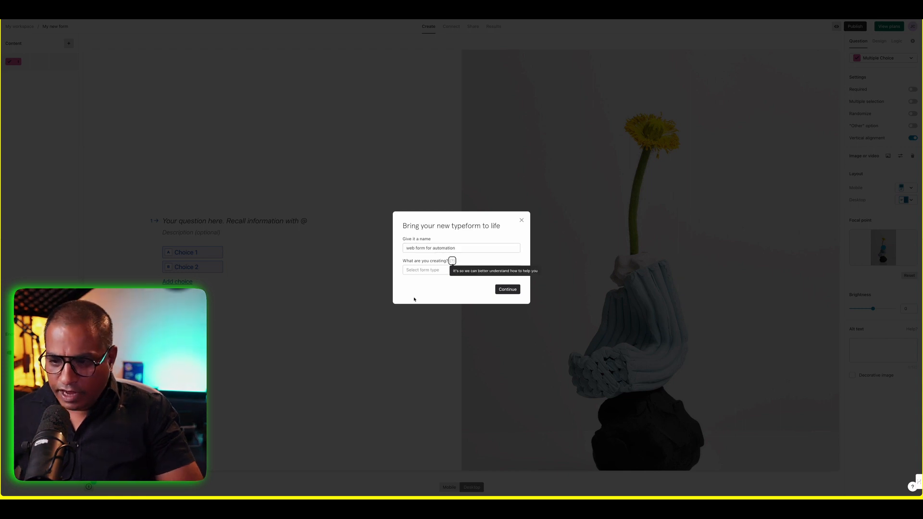
{"action": "left_click", "coordinate": [418, 270]}
{"action": "scroll", "coordinate": [432, 311], "scroll_direction": "down", "scroll_amount": 2}
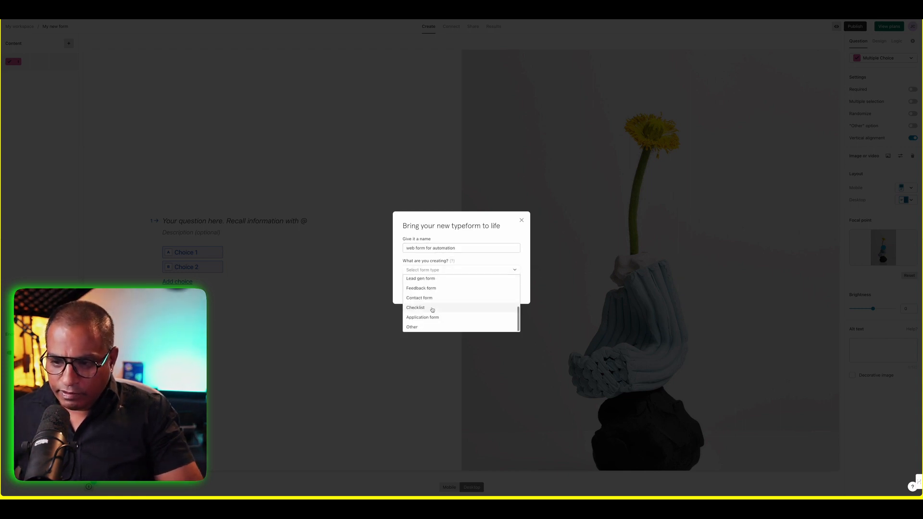
{"action": "left_click", "coordinate": [423, 280]}
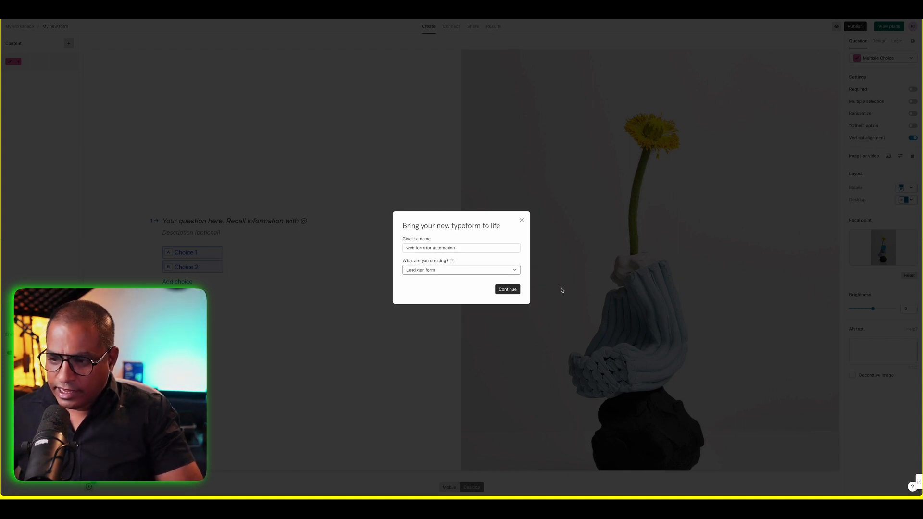
{"action": "left_click", "coordinate": [503, 290]}
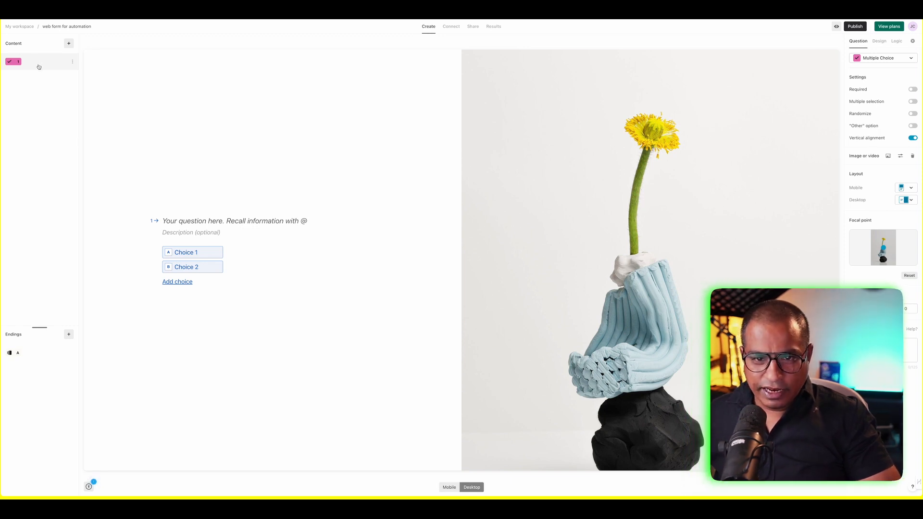
- Title the first question 'What is your name?' and change it from Multiple Choice to Short Text
{"action": "left_click", "coordinate": [205, 228]}
{"action": "type", "text": "namr"}
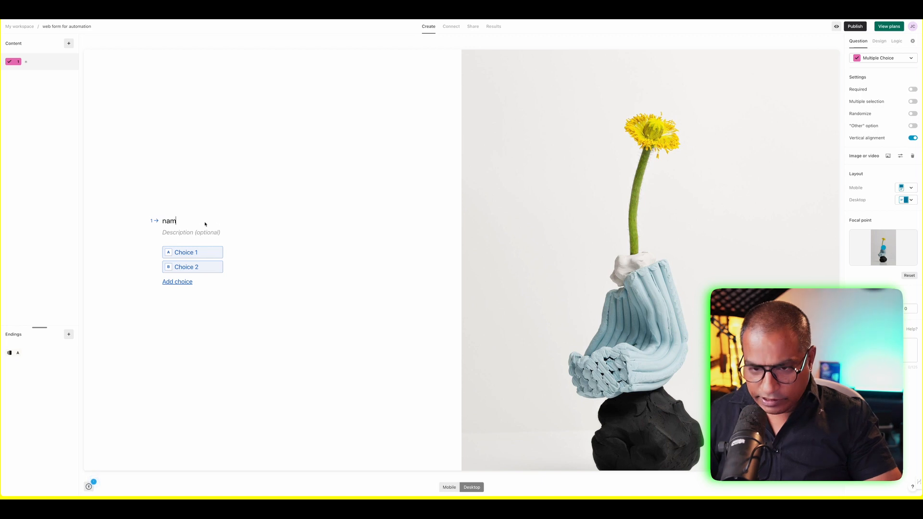
{"action": "key", "text": "BackSpace"}
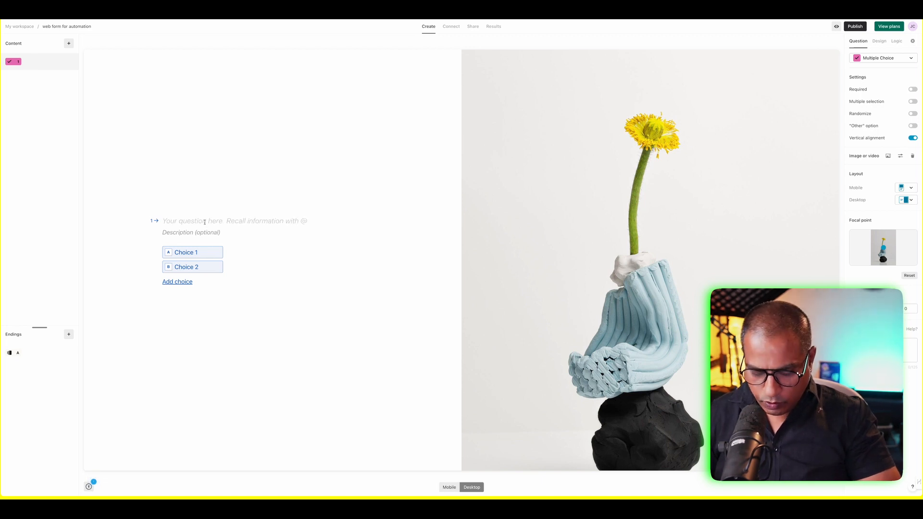
{"action": "type", "text": "What is y"}
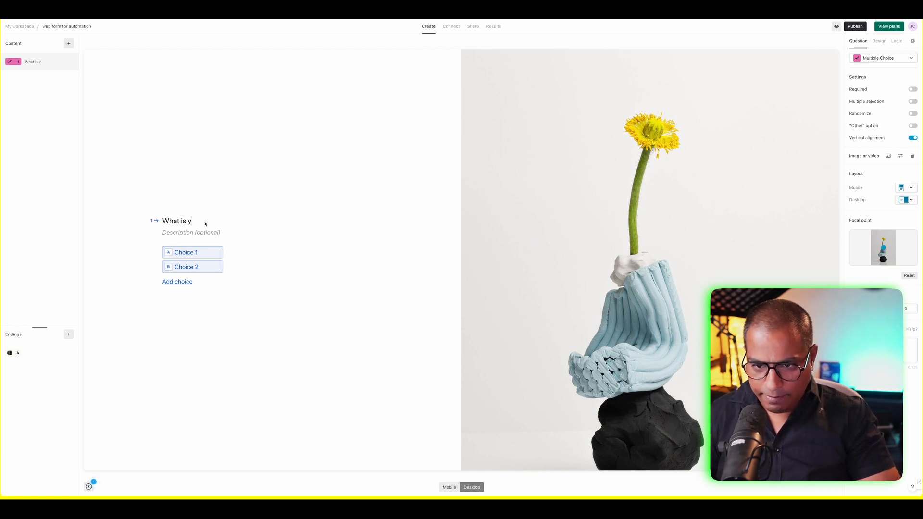
{"action": "type", "text": "out na"}
{"action": "key", "text": "BackSpace"}
{"action": "key", "text": "BackSpace"}
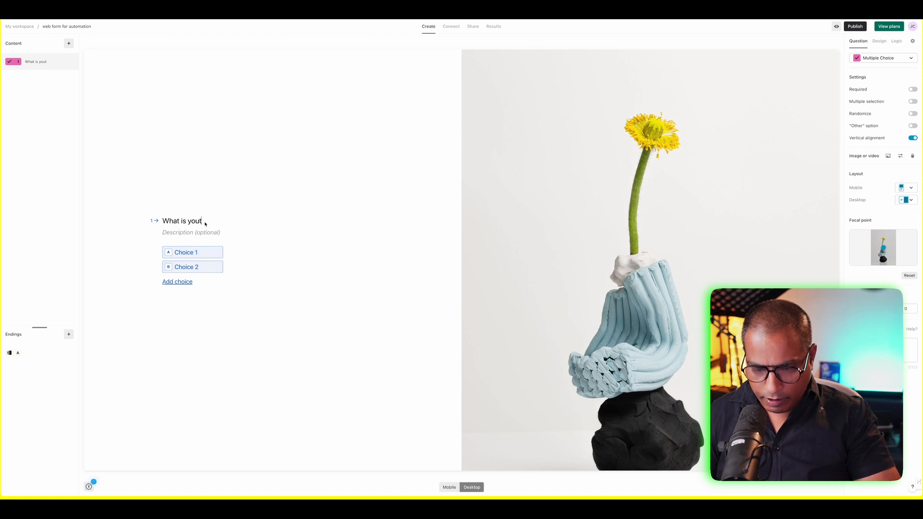
{"action": "key", "text": "BackSpace"}
{"action": "type", "text": "r name?"}
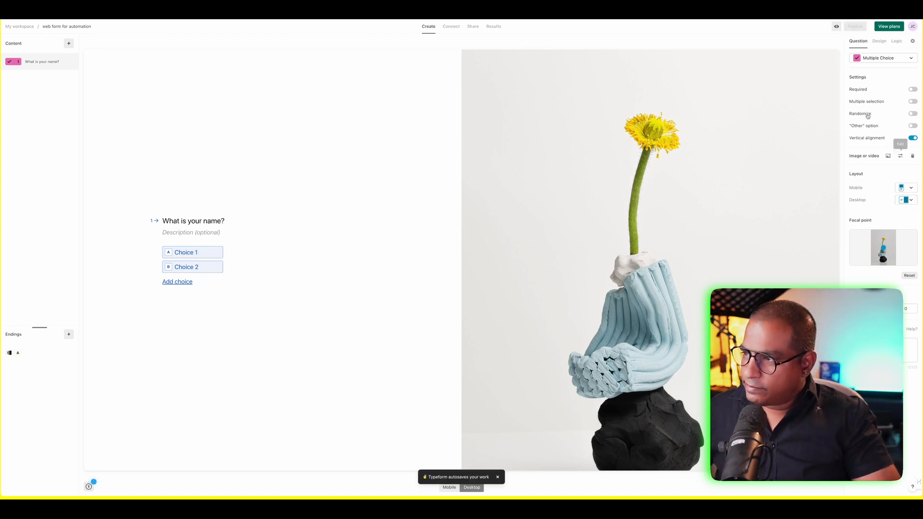
{"action": "left_click", "coordinate": [865, 57]}
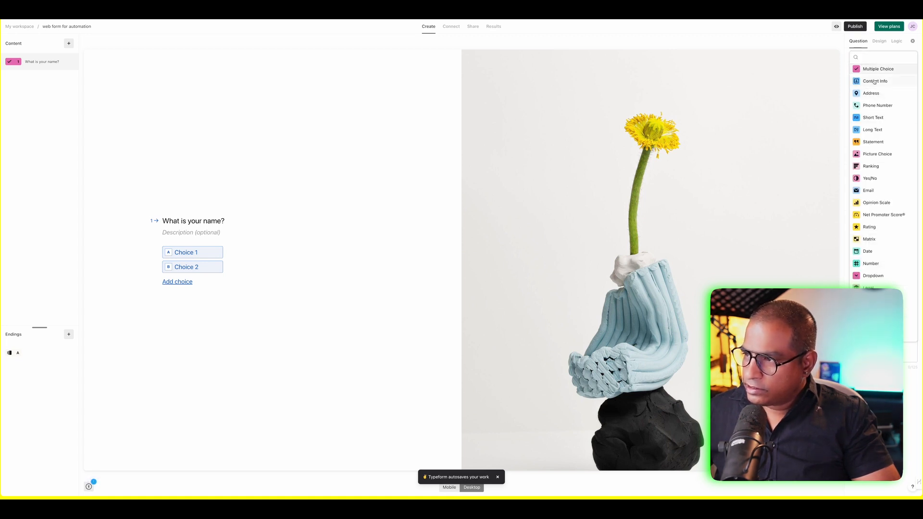
{"action": "left_click", "coordinate": [884, 118]}
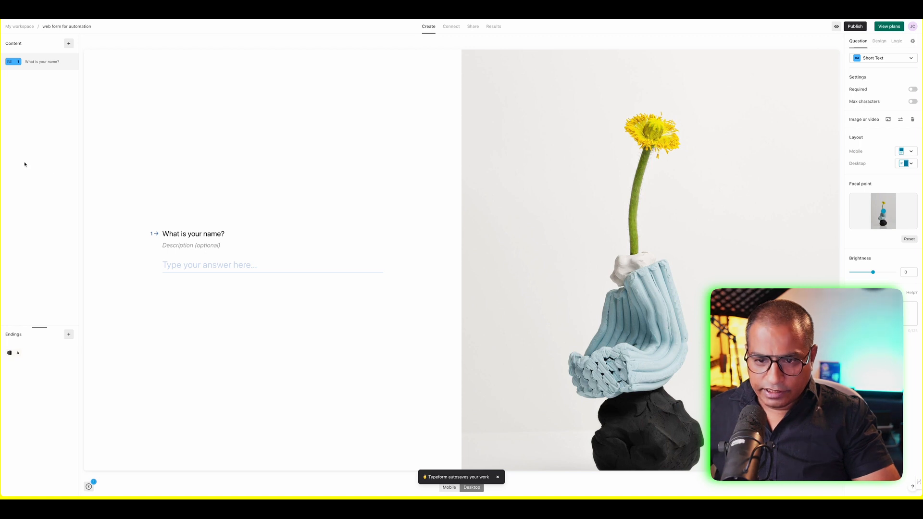
- Add an Email question as question 2, titled 'What is your email id?'
{"action": "left_click", "coordinate": [67, 44]}
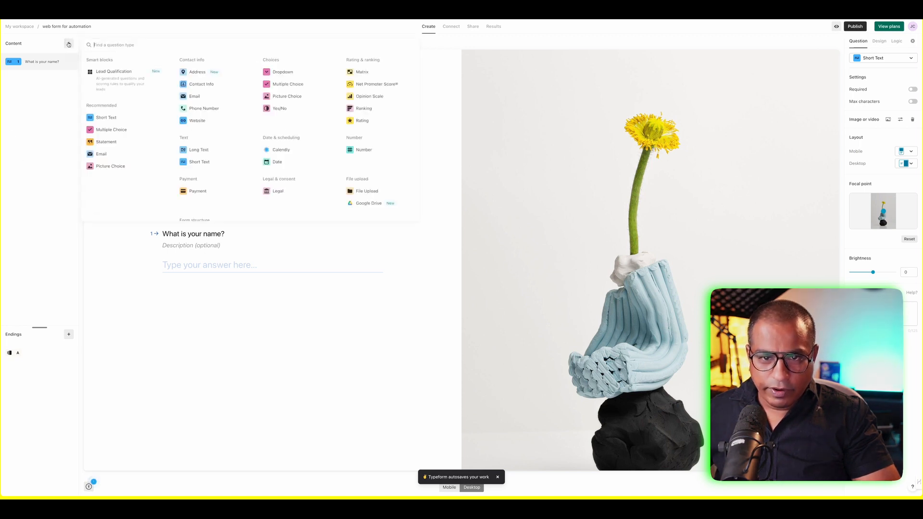
{"action": "left_click", "coordinate": [197, 101]}
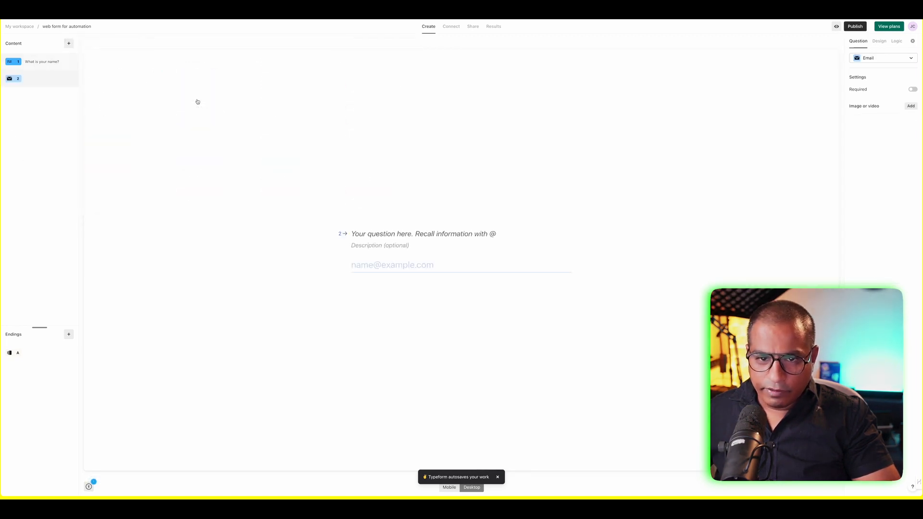
{"action": "left_click", "coordinate": [401, 235]}
{"action": "type", "text": "Wha"}
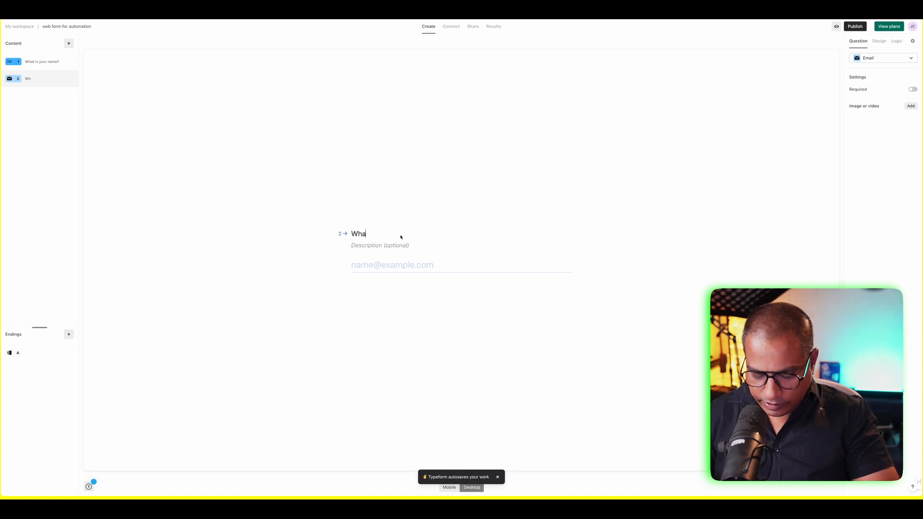
{"action": "type", "text": "t is your email"}
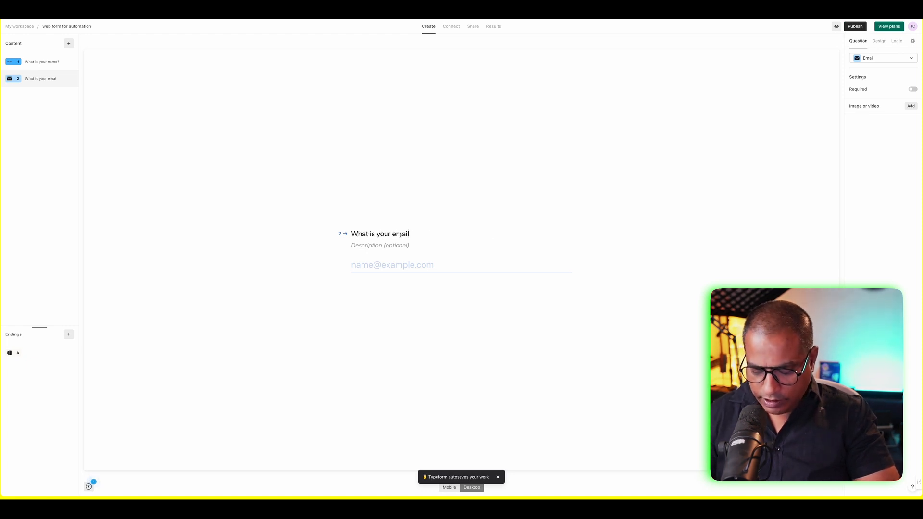
{"action": "type", "text": " id?"}
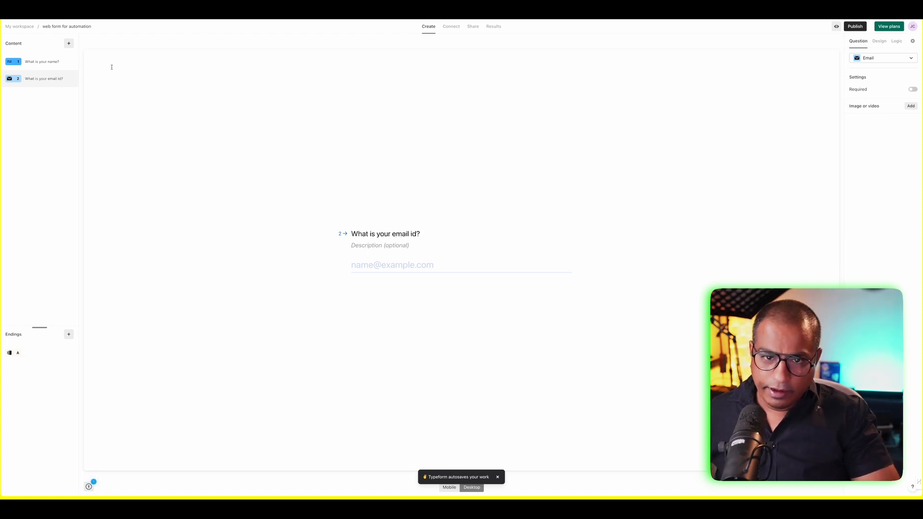
{"action": "left_click", "coordinate": [69, 43]}
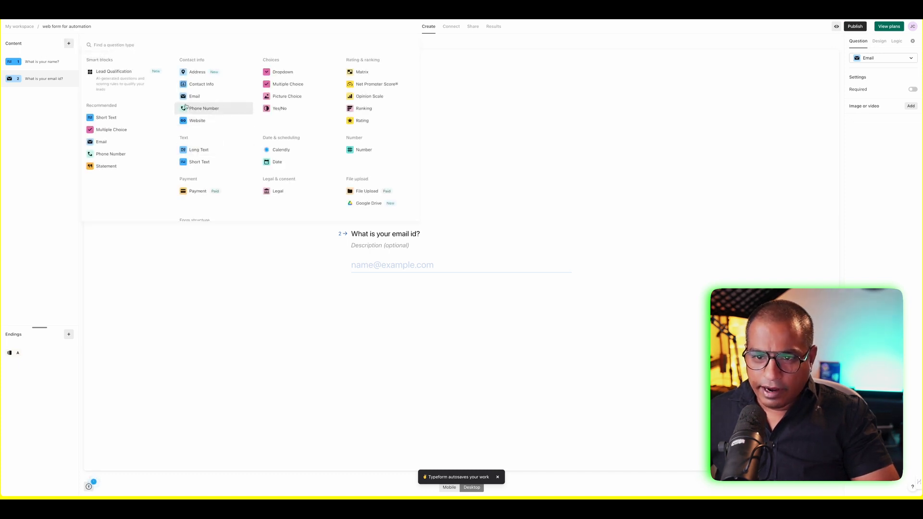
- Add multiple-choice question 'What is the course of your choice' with Google Ads, Facebook Ads, Native Ads
{"action": "left_click", "coordinate": [294, 85]}
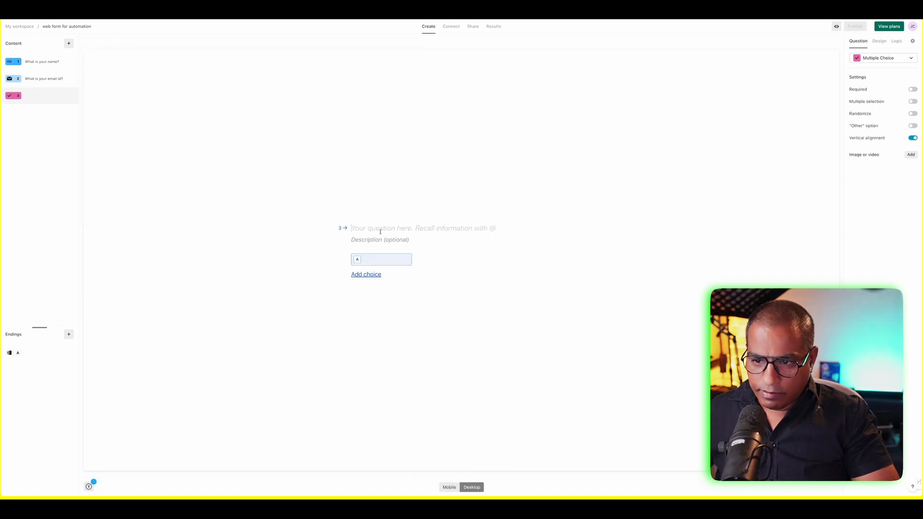
{"action": "type", "text": "What is the co"}
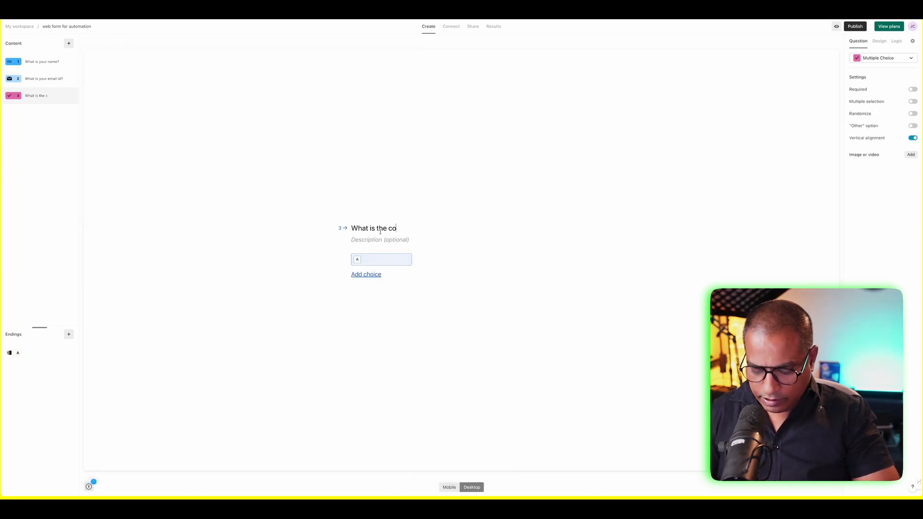
{"action": "type", "text": "urse of your ch"}
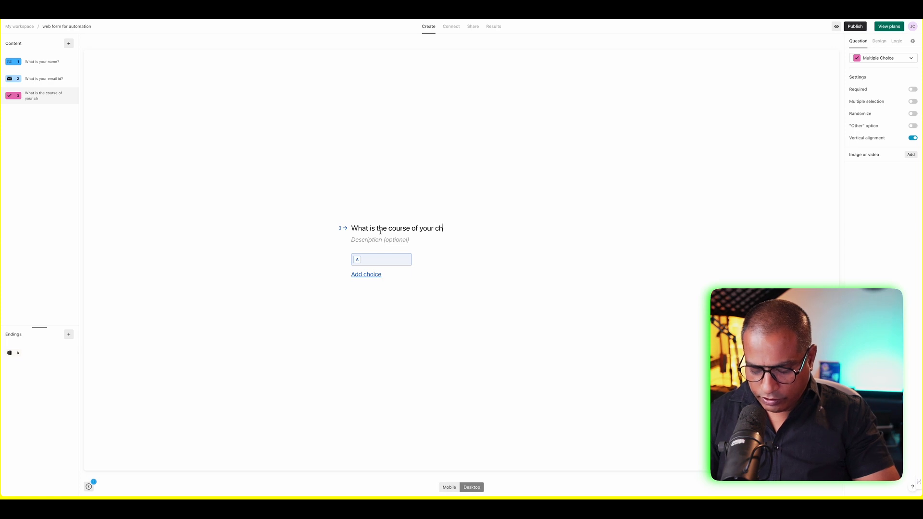
{"action": "type", "text": "oice"}
{"action": "left_click", "coordinate": [373, 259]}
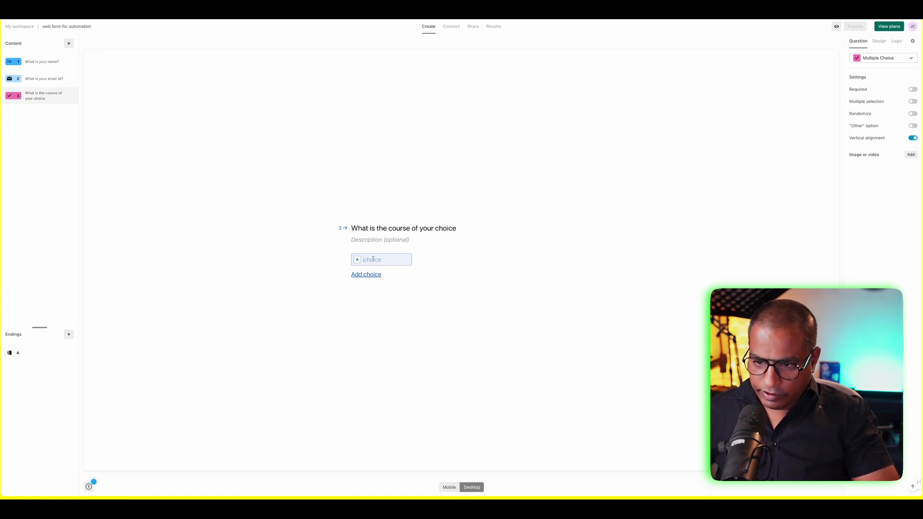
{"action": "type", "text": "Goog"}
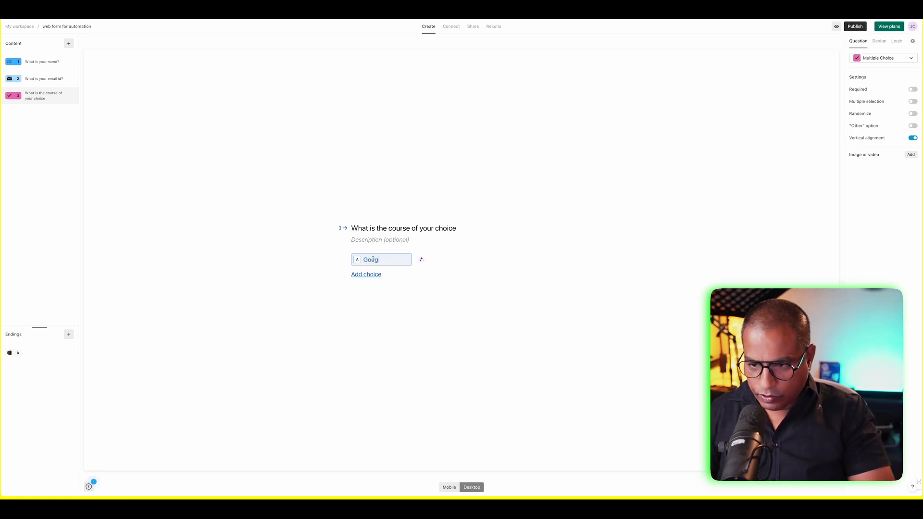
{"action": "type", "text": "le Ads"}
{"action": "key", "text": "Return"}
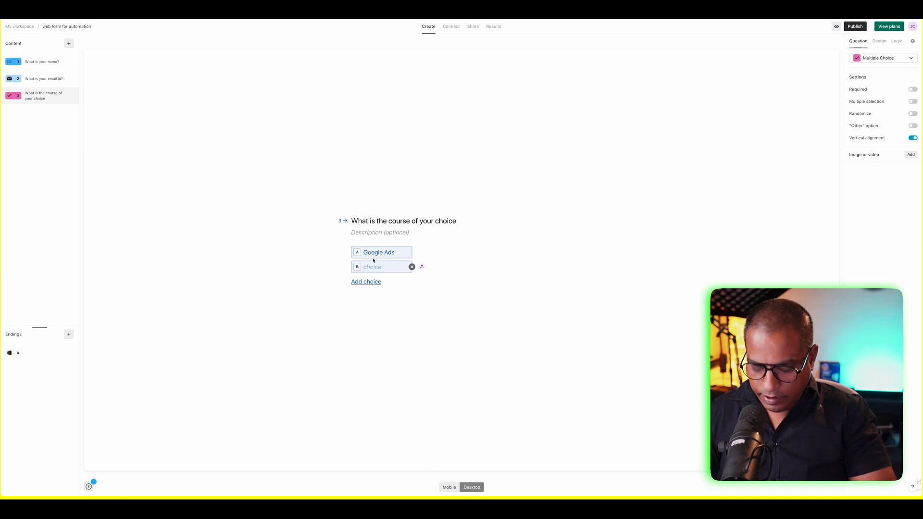
{"action": "type", "text": "Facebook KAds"}
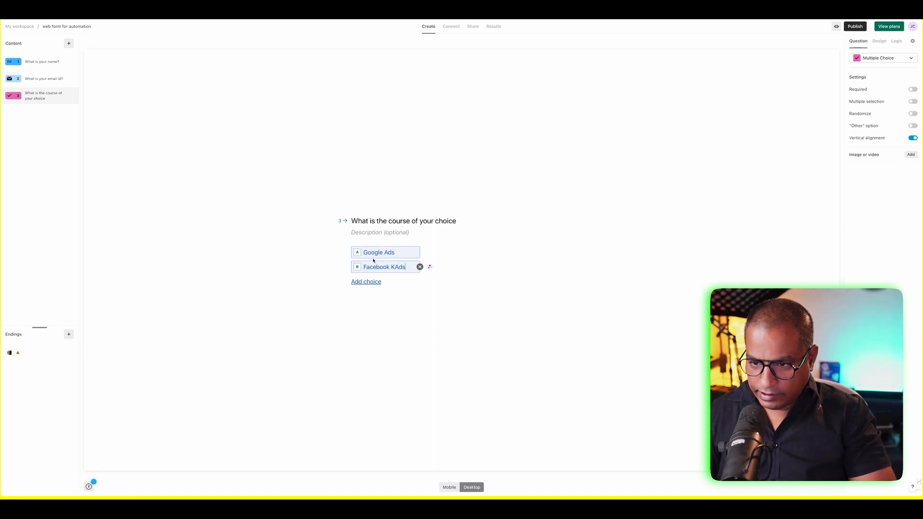
{"action": "key", "text": "BackSpace"}
{"action": "key", "text": "BackSpace"}
{"action": "key", "text": "BackSpace"}
{"action": "key", "text": "BackSpace"}
{"action": "type", "text": "Ads"}
{"action": "key", "text": "Return"}
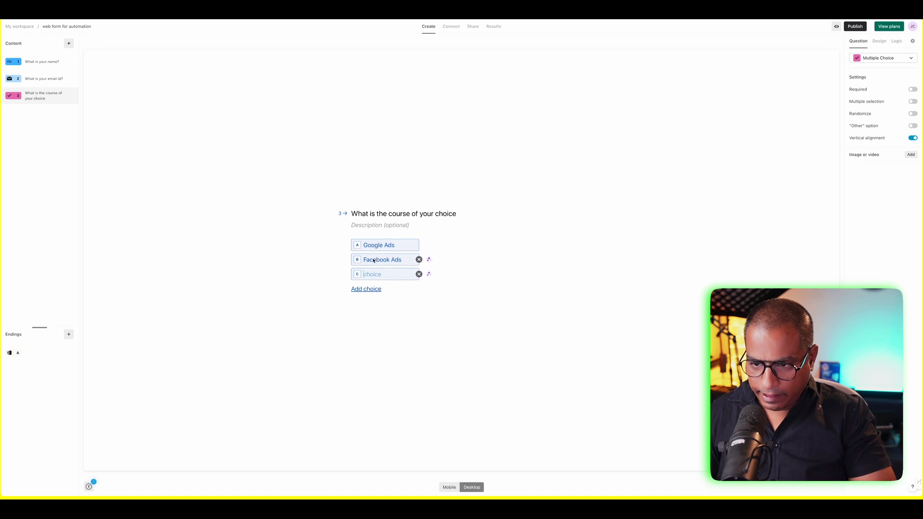
{"action": "type", "text": "Nati"}
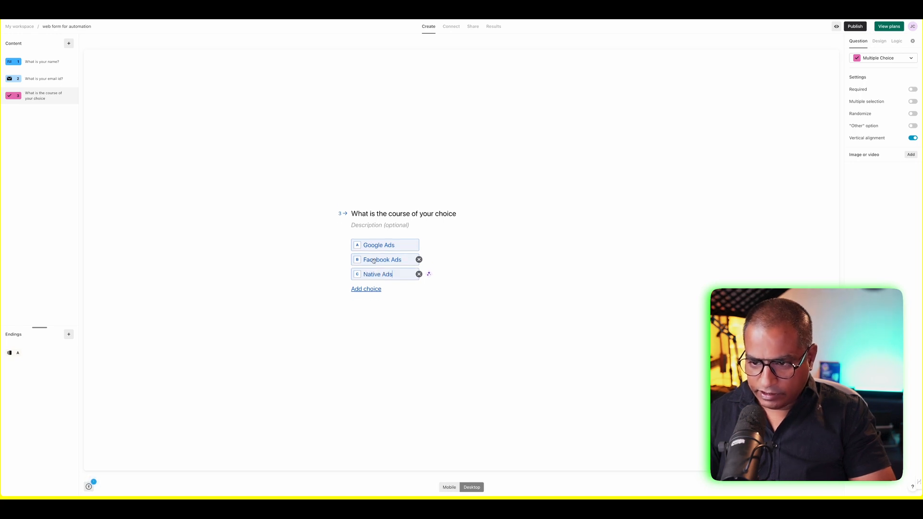
{"action": "type", "text": "ve Ads"}
{"action": "key", "text": "Return"}
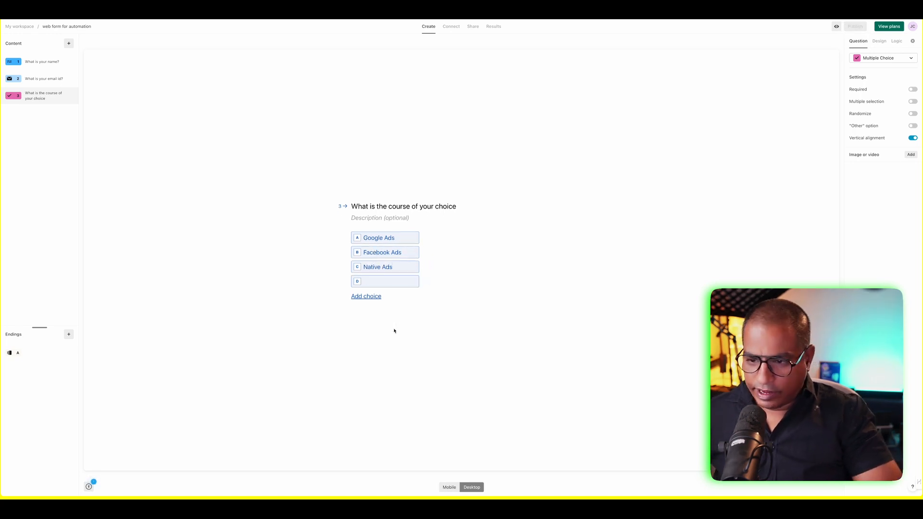
{"action": "left_click", "coordinate": [419, 281]}
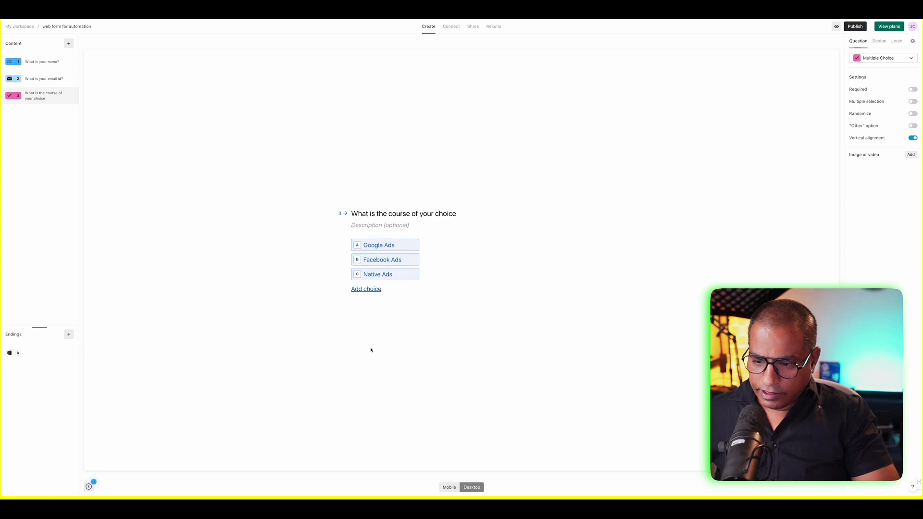
- Publish the Typeform, copy its share link, and switch to HubSpot
{"action": "left_click", "coordinate": [857, 26]}
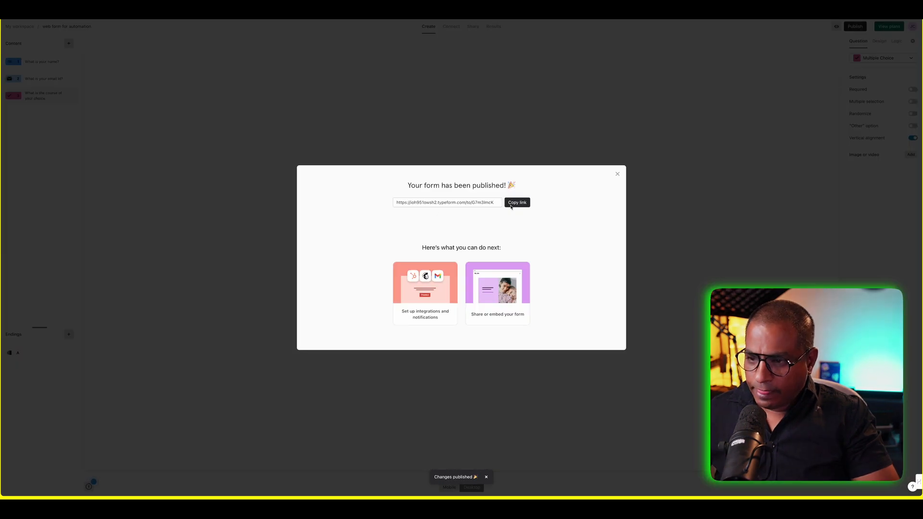
{"action": "left_click", "coordinate": [511, 203]}
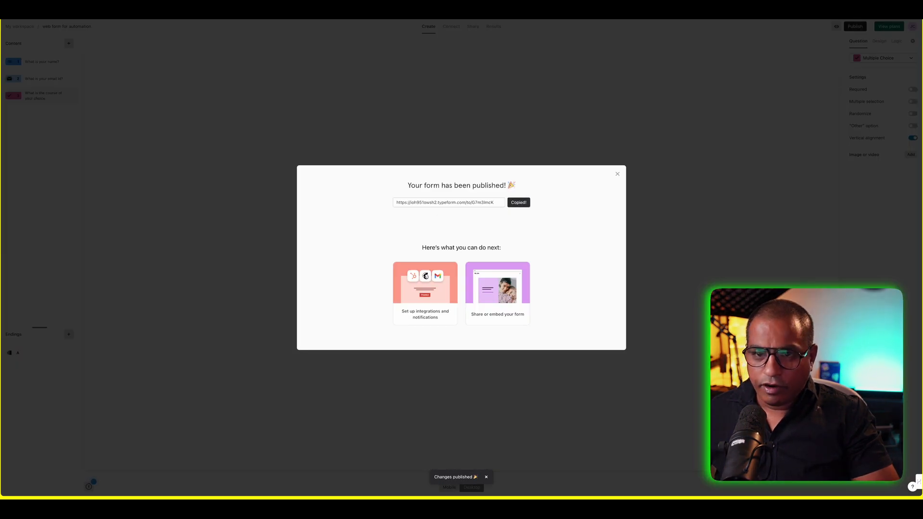
{"action": "left_click", "coordinate": [56, 19]}
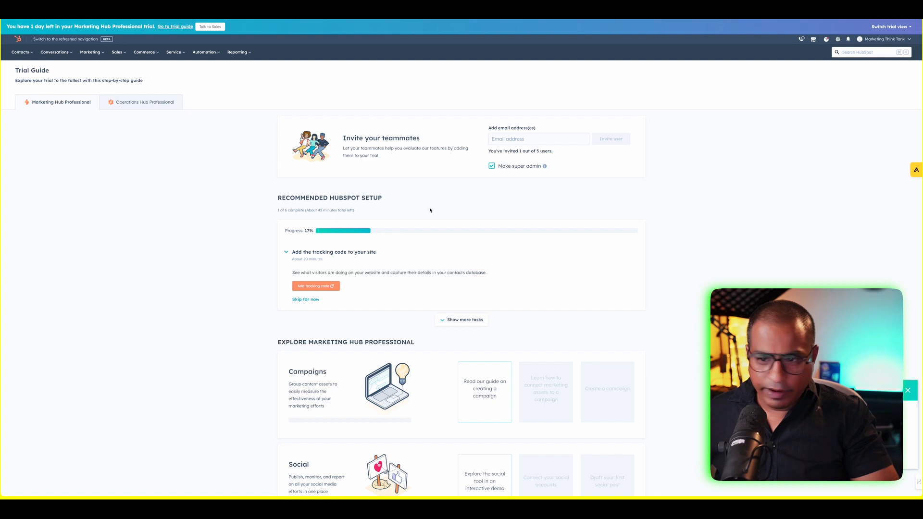
- Create a static HubSpot list 'Automation Demo List' with a description about lead-form entries
{"action": "mouse_move", "coordinate": [22, 52]}
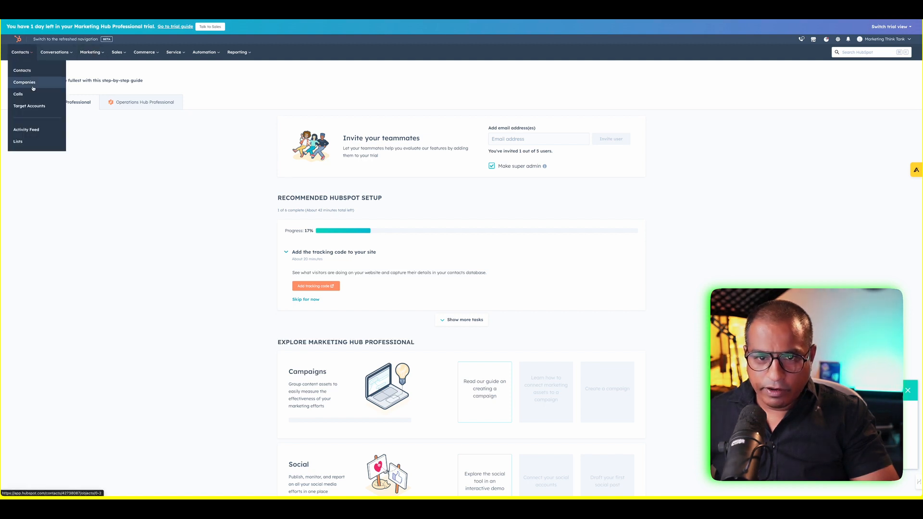
{"action": "left_click", "coordinate": [34, 135]}
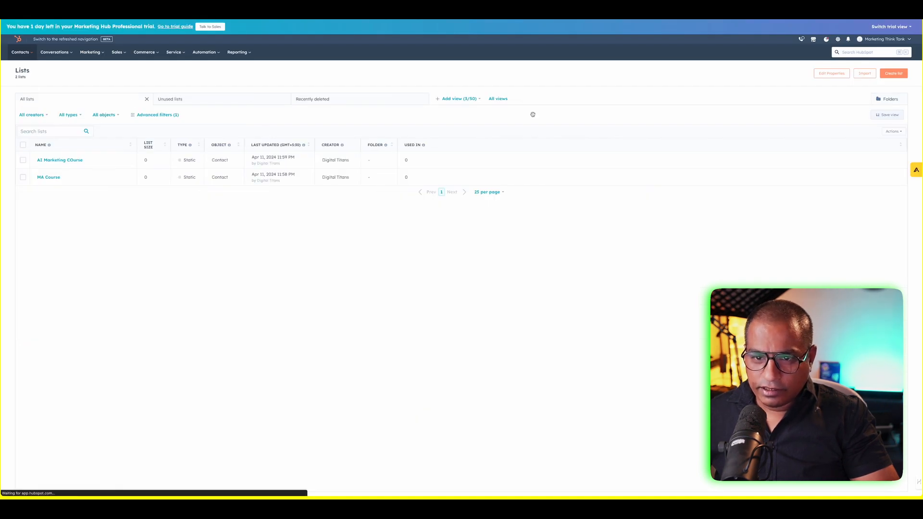
{"action": "left_click", "coordinate": [892, 73]}
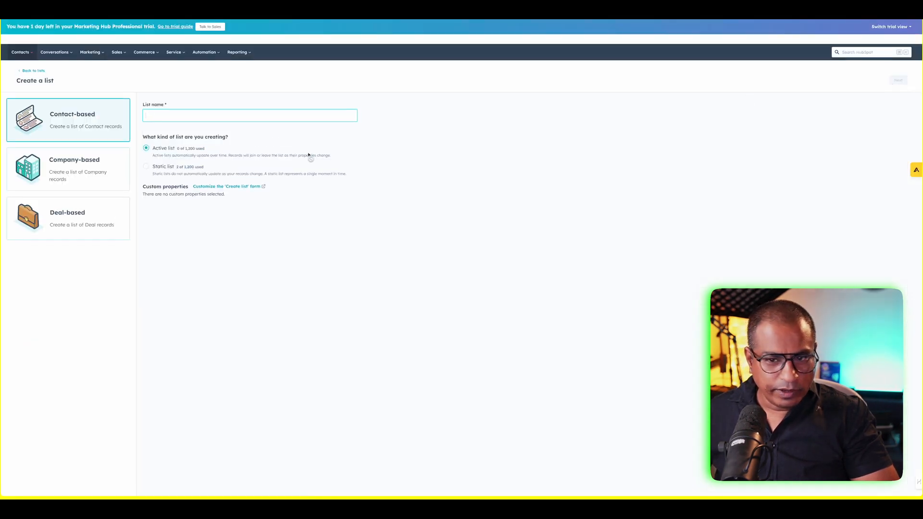
{"action": "type", "text": "Aut"}
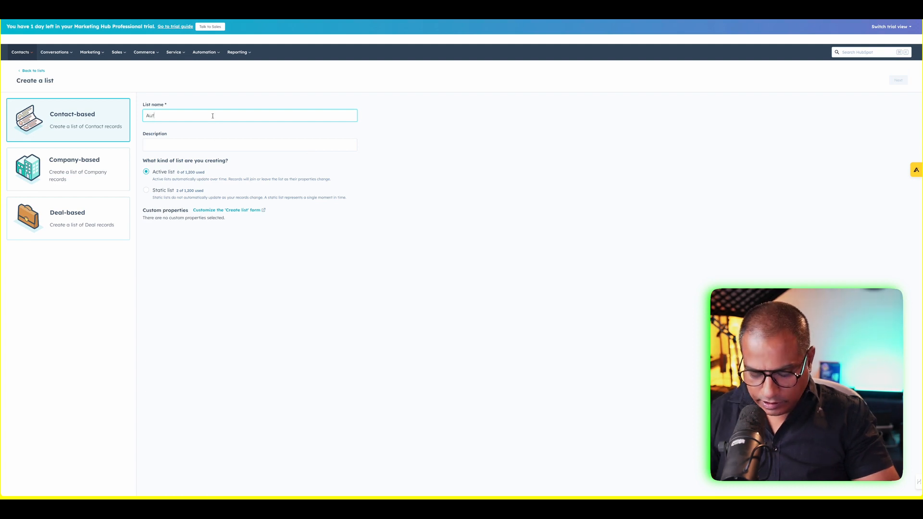
{"action": "type", "text": "omation Demo List"}
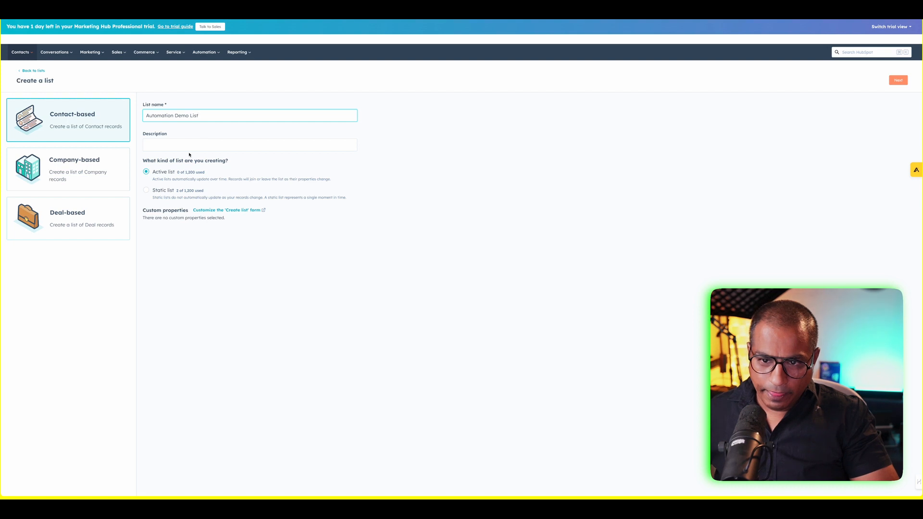
{"action": "left_click", "coordinate": [185, 145]}
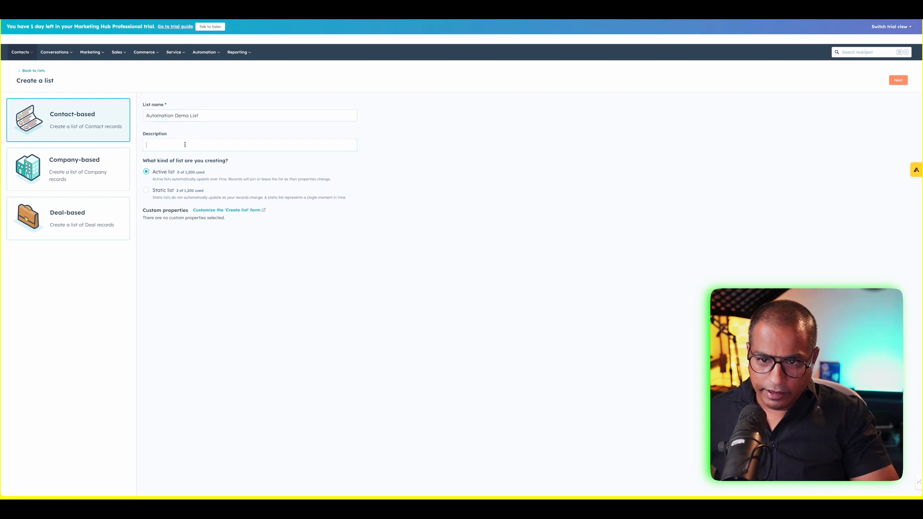
{"action": "left_click", "coordinate": [147, 190]}
{"action": "type", "text": "This is a list where I captue what people are putting in their lea"}
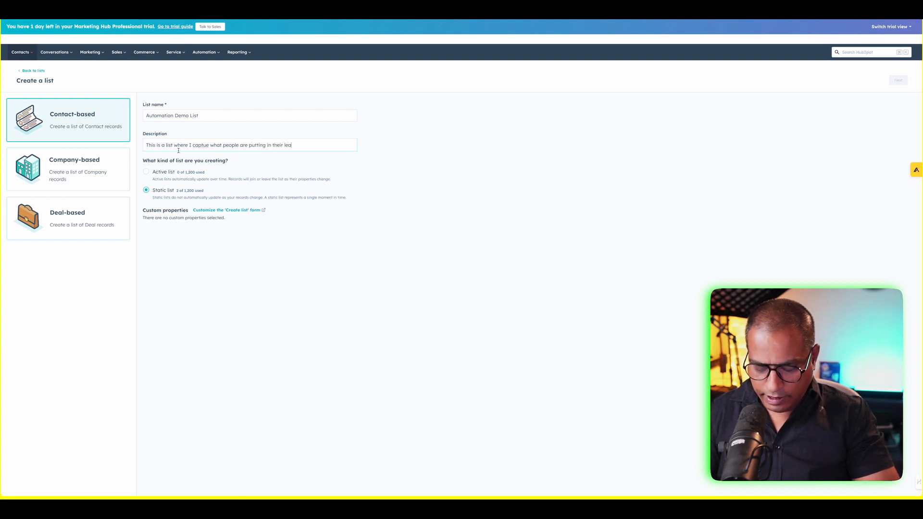
{"action": "key", "text": "BackSpace"}
{"action": "key", "text": "BackSpace"}
{"action": "key", "text": "BackSpace"}
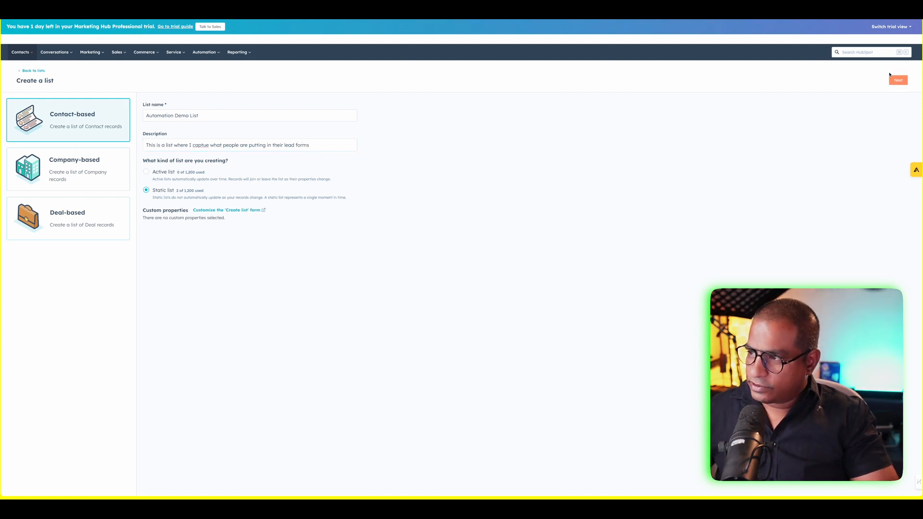
{"action": "left_click", "coordinate": [890, 77]}
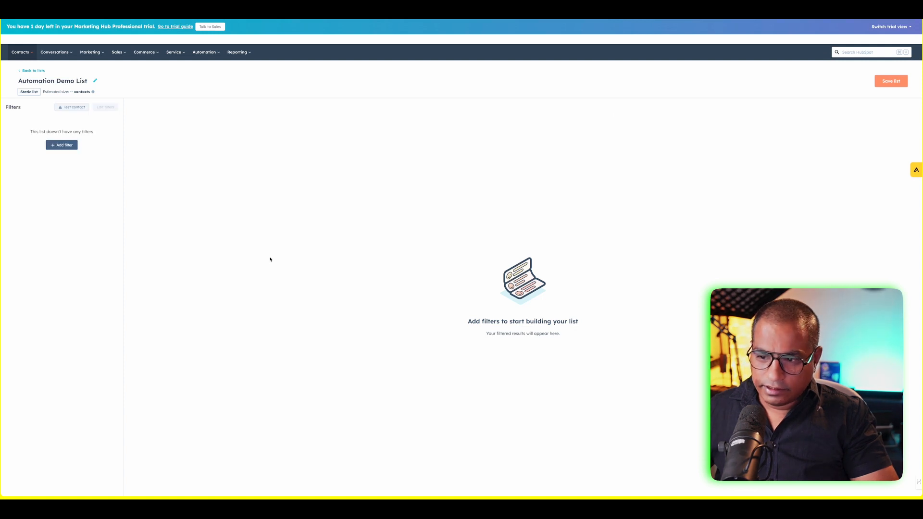
- Save the Automation Demo List and go back to the lists overview
{"action": "left_click", "coordinate": [882, 85]}
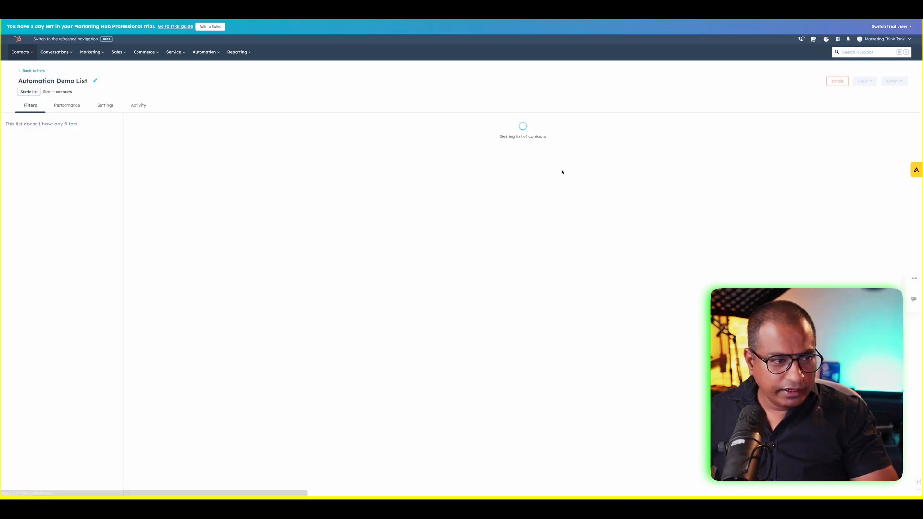
{"action": "left_click", "coordinate": [33, 71]}
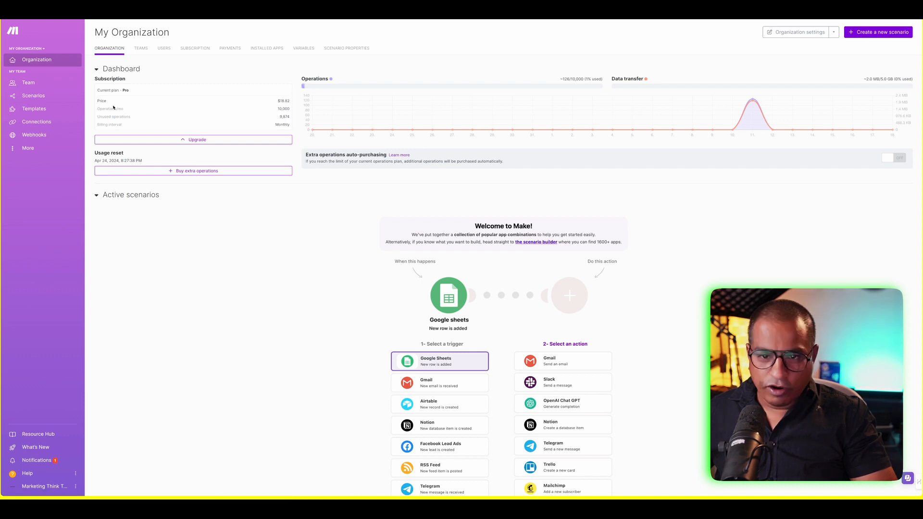
- Create a new Make scenario with a Typeform Watch Responses trigger
{"action": "mouse_move", "coordinate": [469, 94]}
{"action": "left_click", "coordinate": [881, 32]}
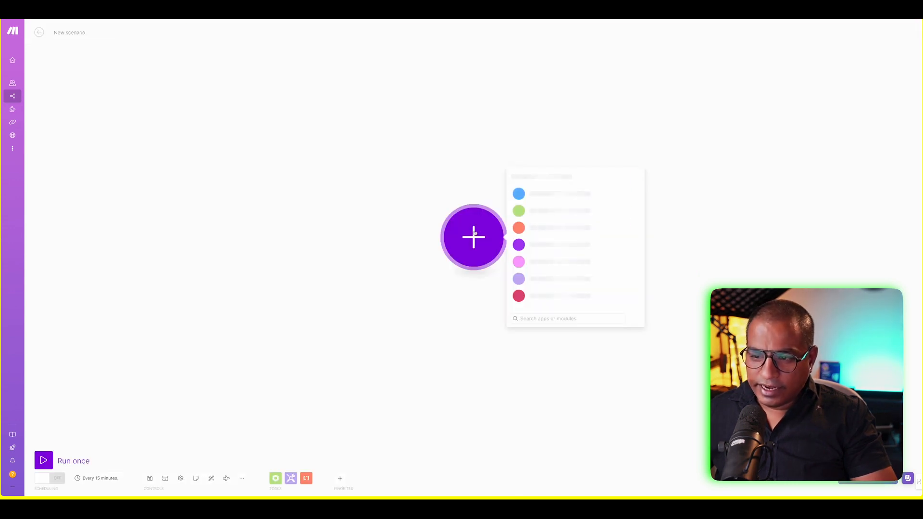
{"action": "type", "text": "type"}
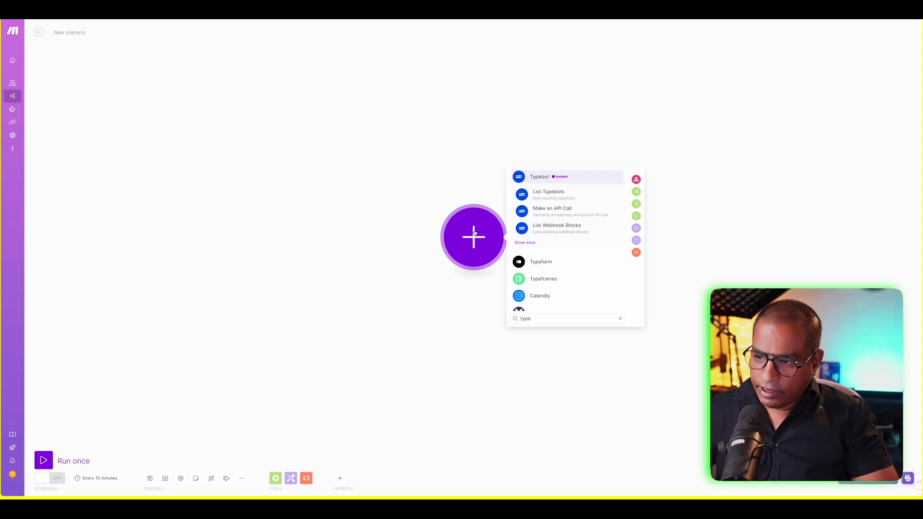
{"action": "left_click", "coordinate": [552, 262]}
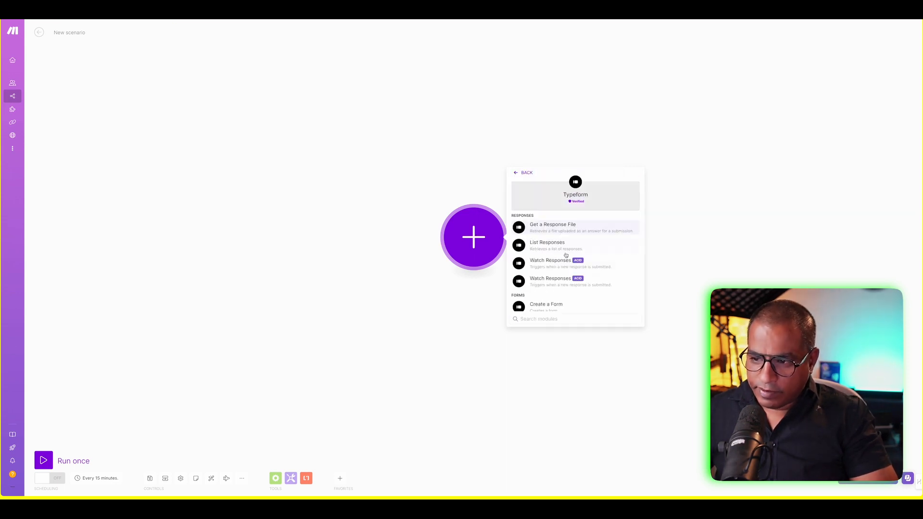
{"action": "scroll", "coordinate": [548, 255], "scroll_direction": "down", "scroll_amount": 2}
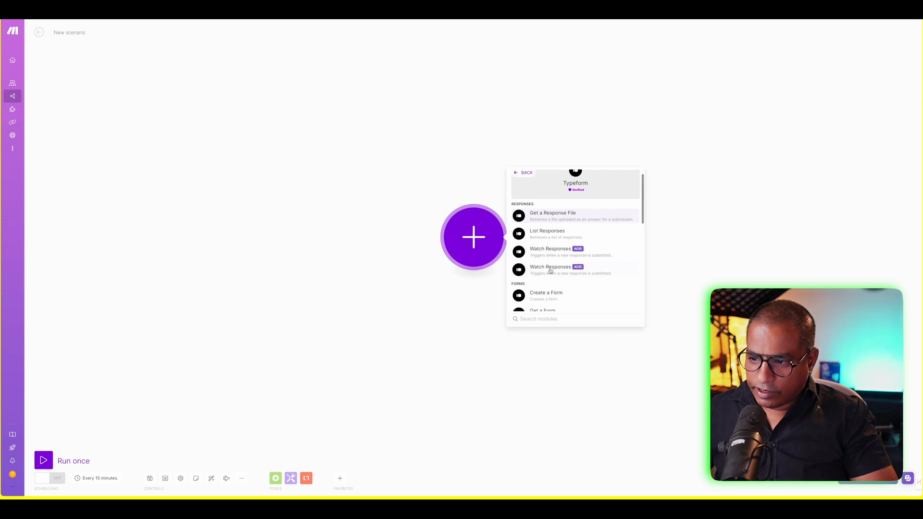
{"action": "left_click", "coordinate": [546, 243]}
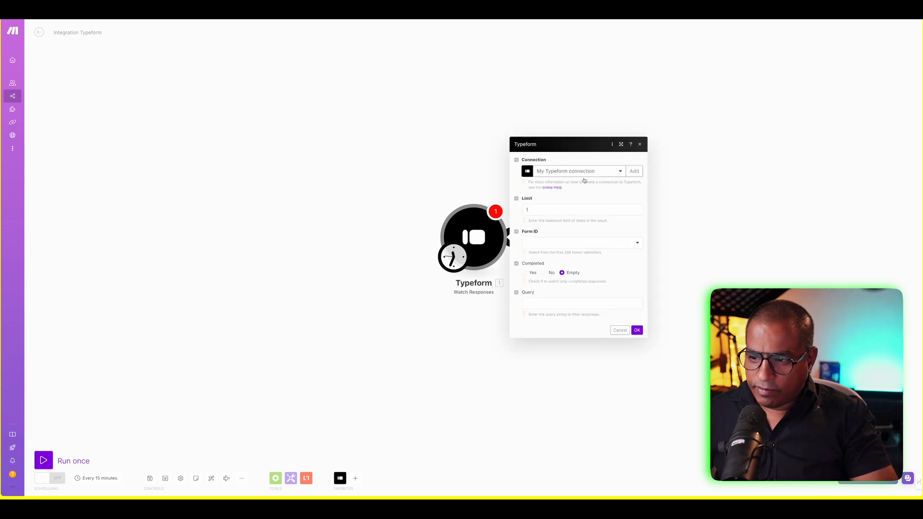
- Set the trigger's result limit to 1 and dismiss the form-published message
{"action": "left_click", "coordinate": [584, 243]}
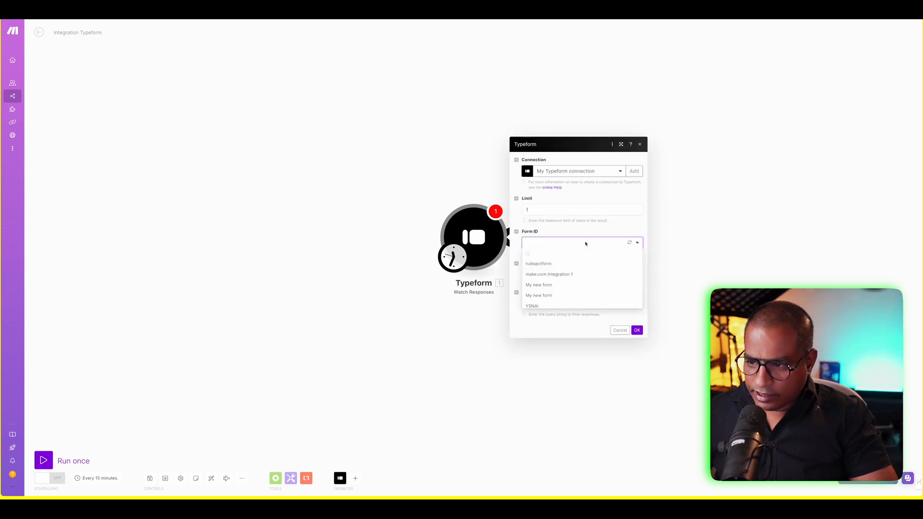
{"action": "left_click", "coordinate": [553, 242]}
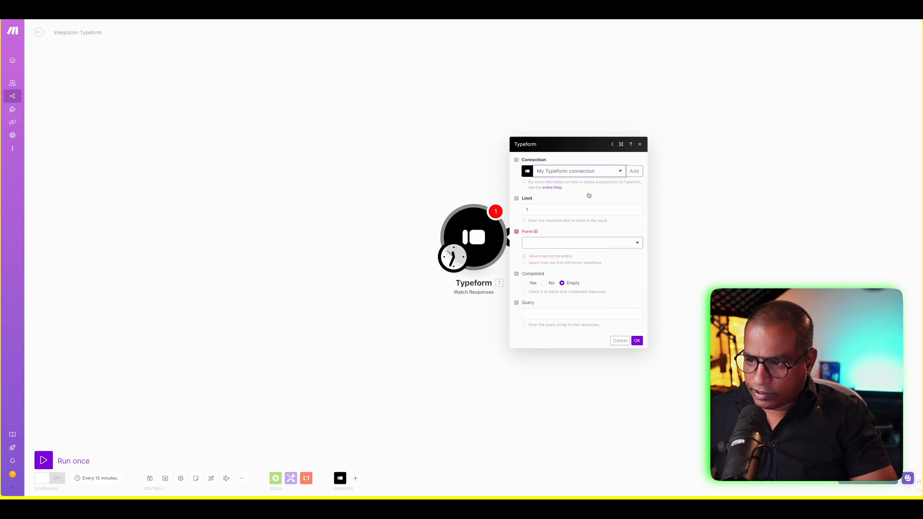
{"action": "left_click", "coordinate": [572, 212]}
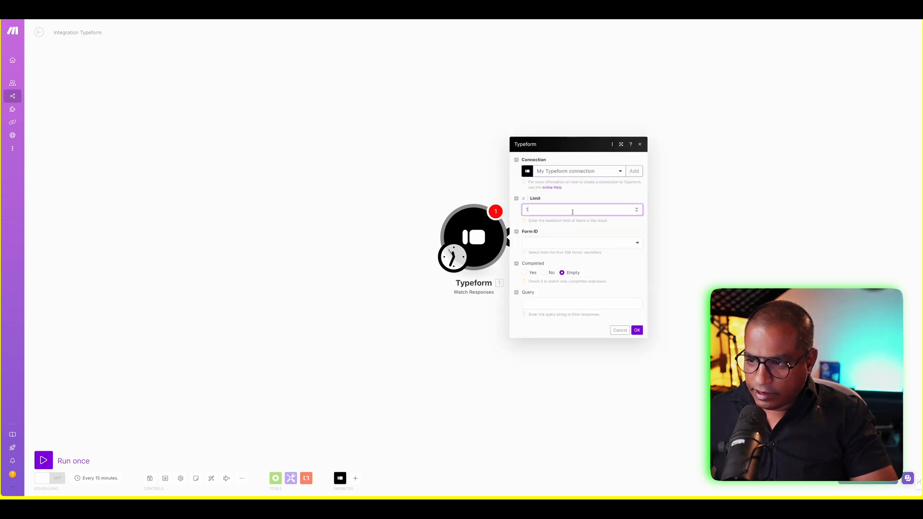
{"action": "left_click", "coordinate": [590, 245]}
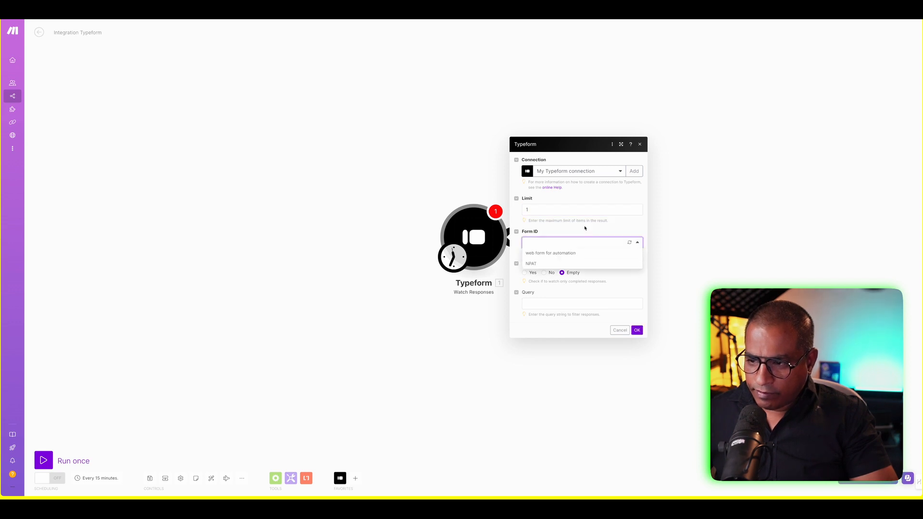
{"action": "left_click", "coordinate": [585, 228]}
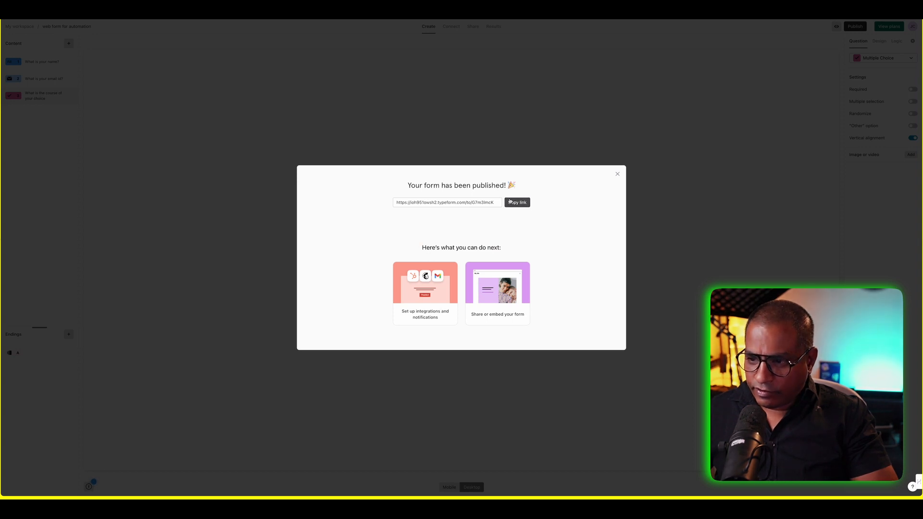
{"action": "left_click", "coordinate": [617, 174]}
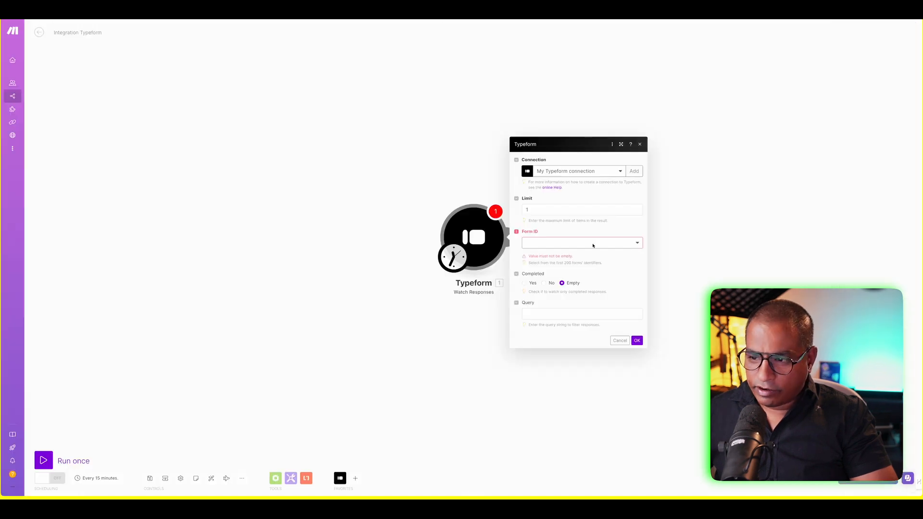
- Point the trigger at 'web form for automation' and add 'What is your name?' as Item 1
{"action": "left_click", "coordinate": [593, 244]}
{"action": "left_click", "coordinate": [553, 255]}
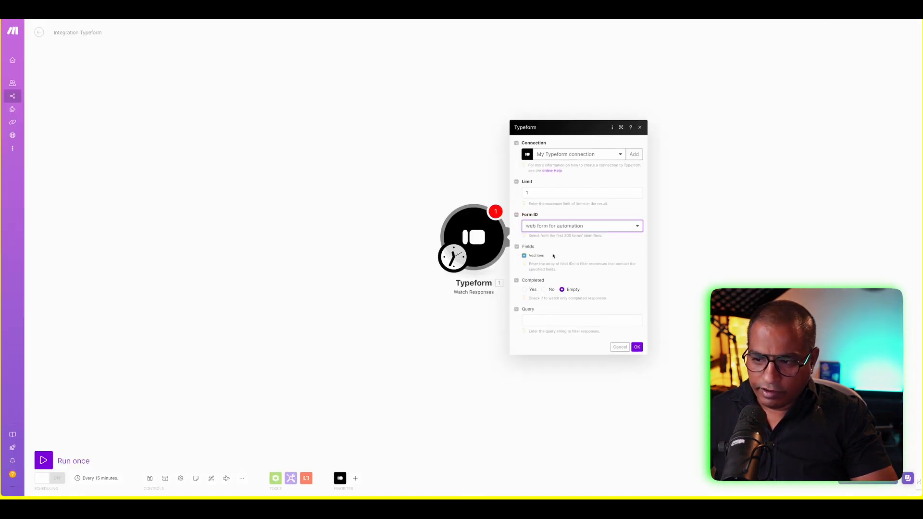
{"action": "left_click", "coordinate": [536, 256]}
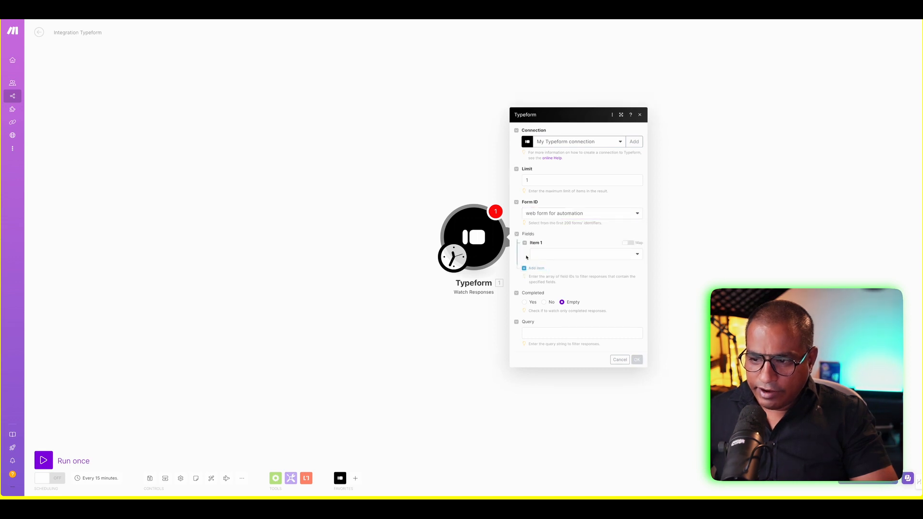
{"action": "left_click", "coordinate": [559, 258]}
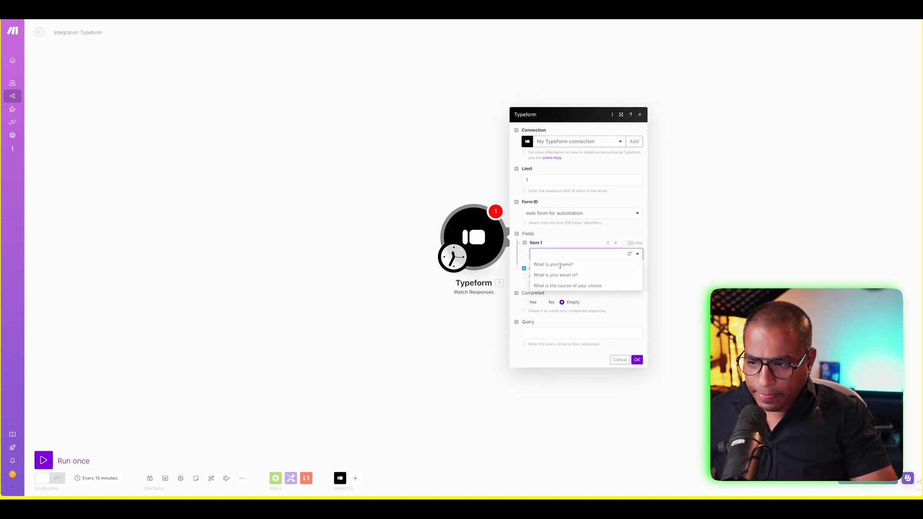
{"action": "left_click", "coordinate": [557, 267]}
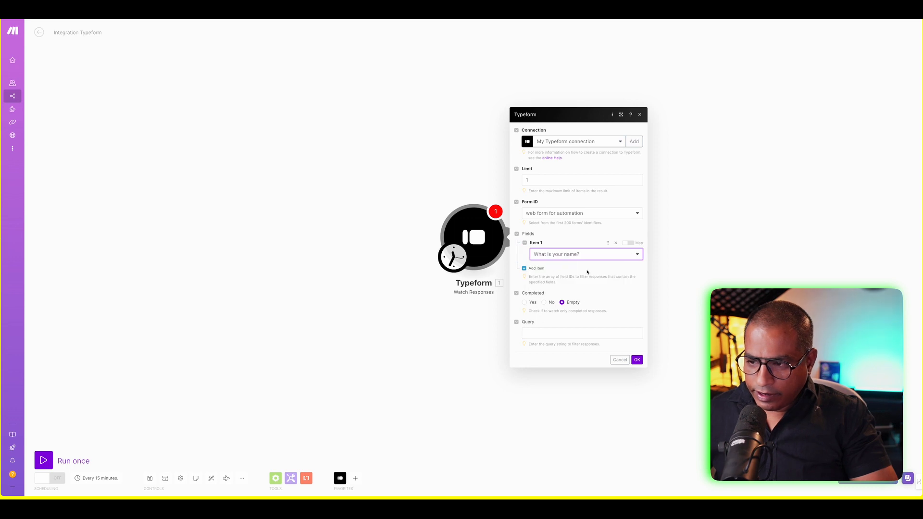
- Add the email and course questions as items, watch only completed responses, and confirm
{"action": "left_click", "coordinate": [534, 268]}
{"action": "left_click", "coordinate": [558, 268]}
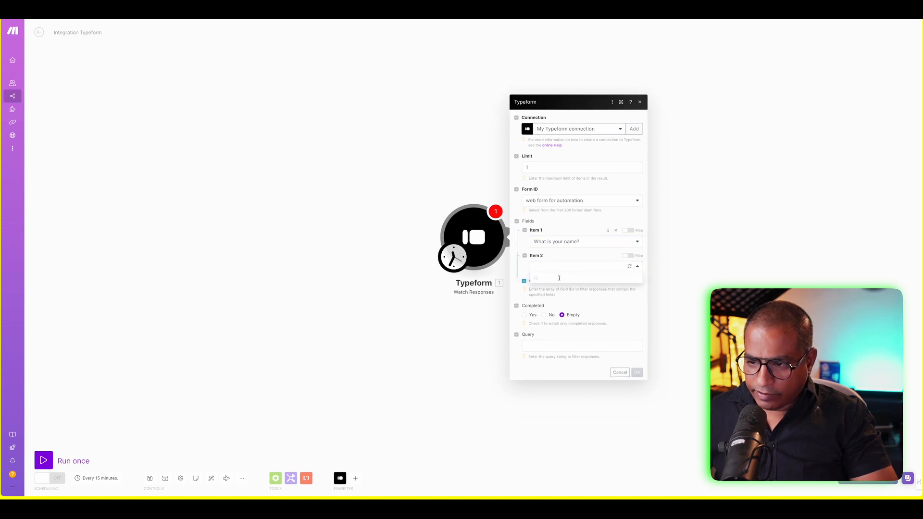
{"action": "left_click", "coordinate": [560, 286]}
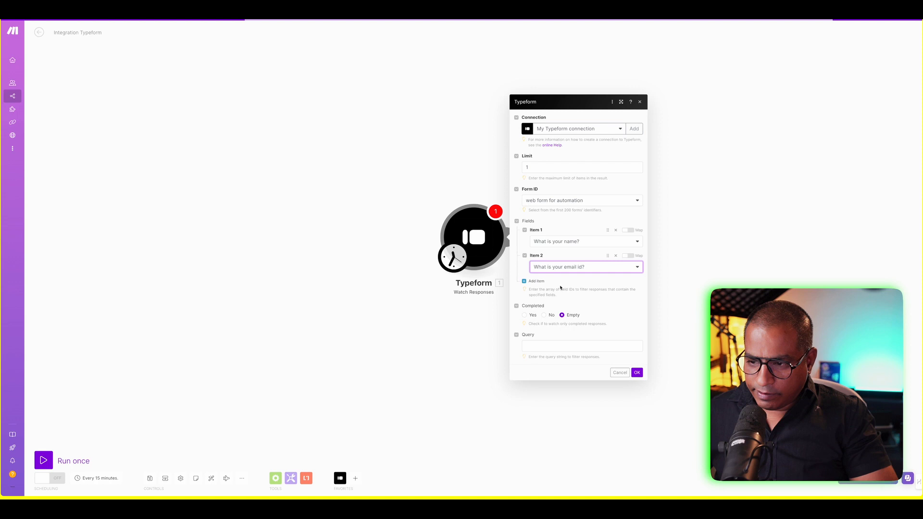
{"action": "left_click", "coordinate": [535, 281]}
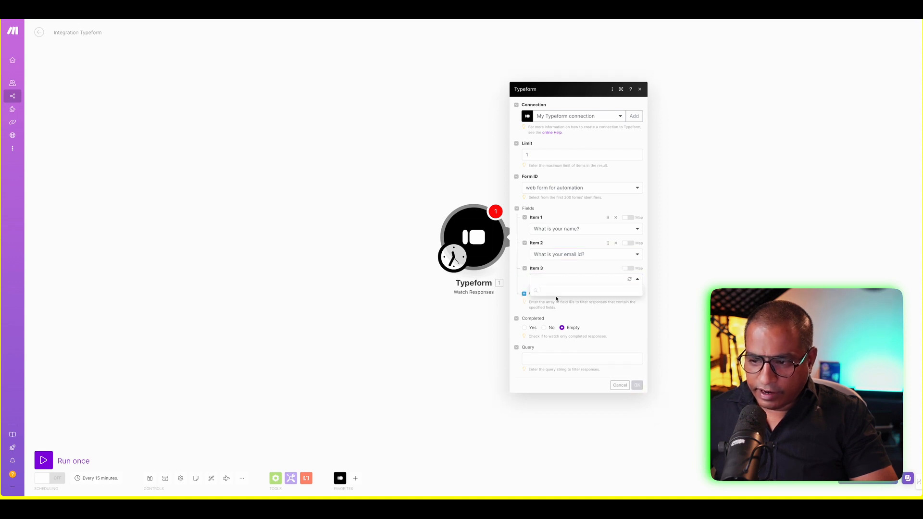
{"action": "left_click", "coordinate": [553, 312]}
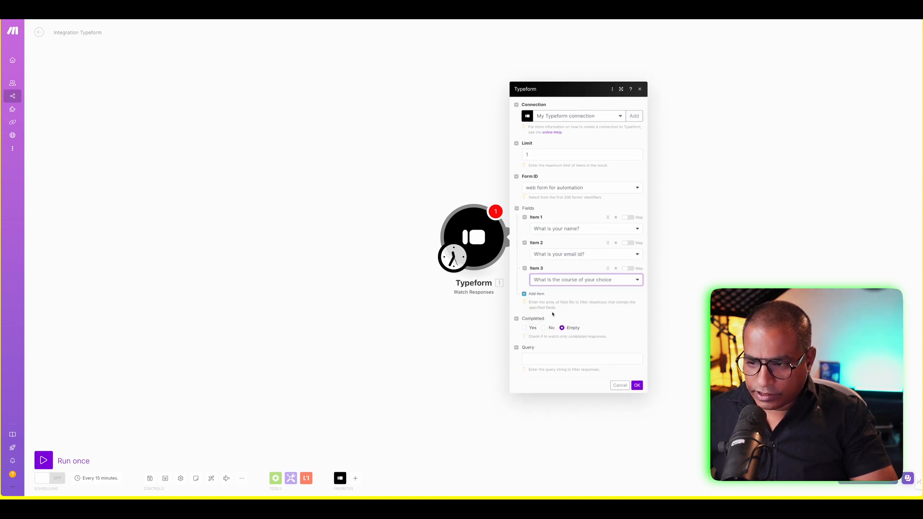
{"action": "left_click", "coordinate": [525, 328]}
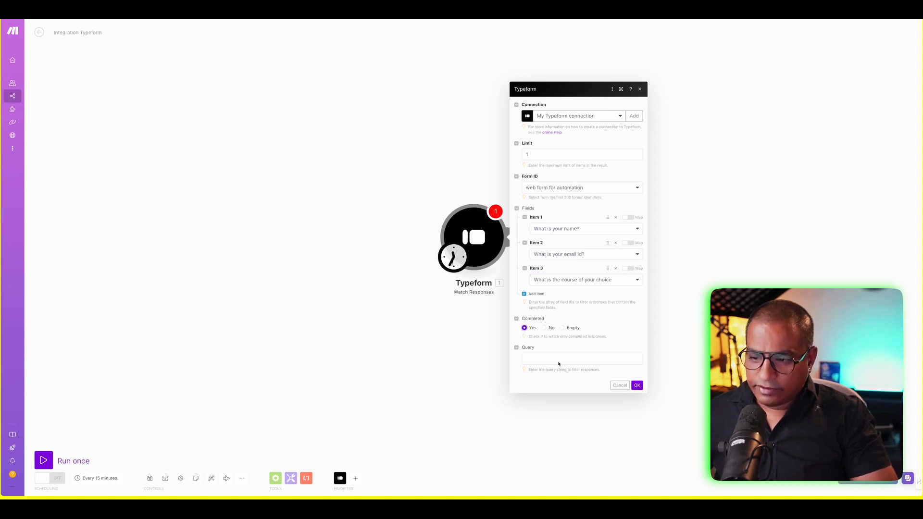
{"action": "left_click", "coordinate": [637, 386]}
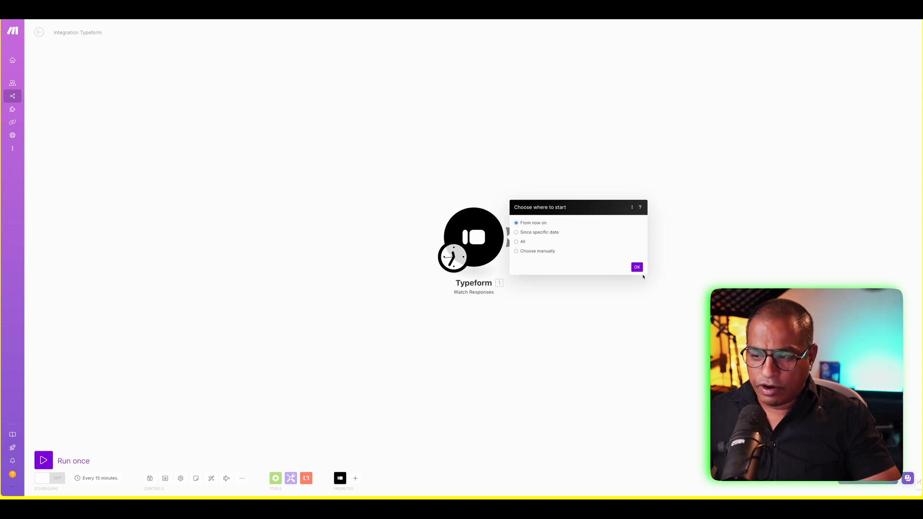
- Start the trigger from now on, then add a Flow Control Router after the Typeform module
{"action": "left_click", "coordinate": [638, 268]}
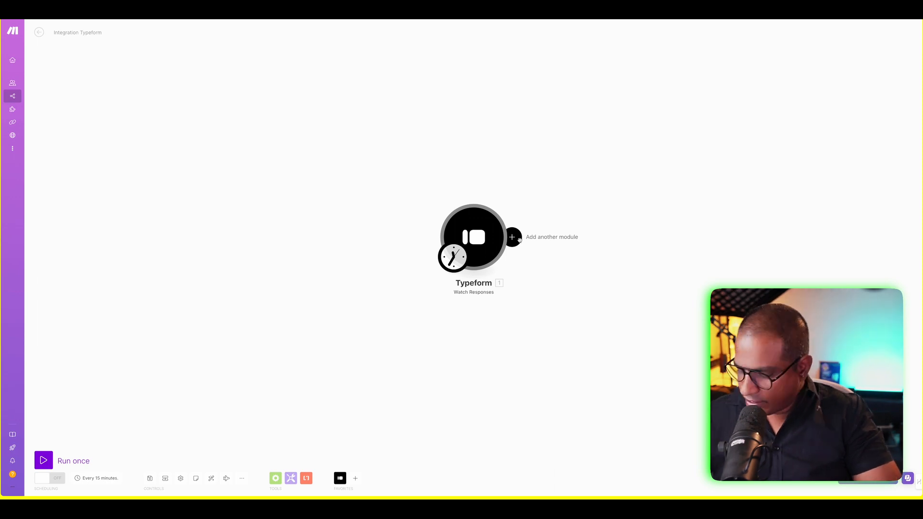
{"action": "left_click", "coordinate": [512, 238]}
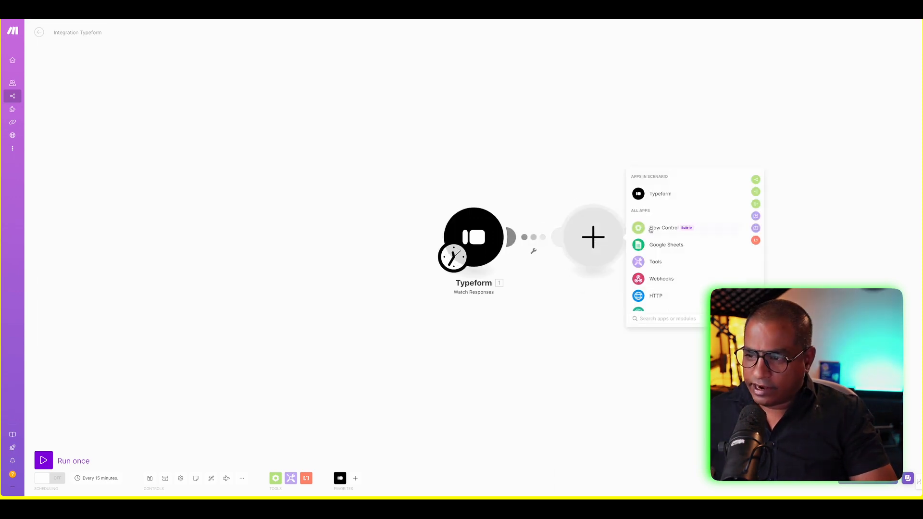
{"action": "type", "text": "router"}
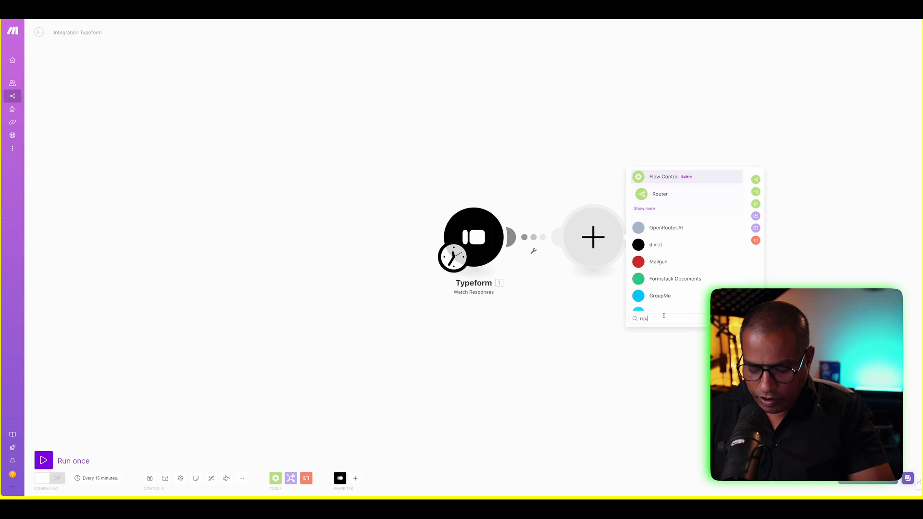
{"action": "left_click", "coordinate": [682, 198]}
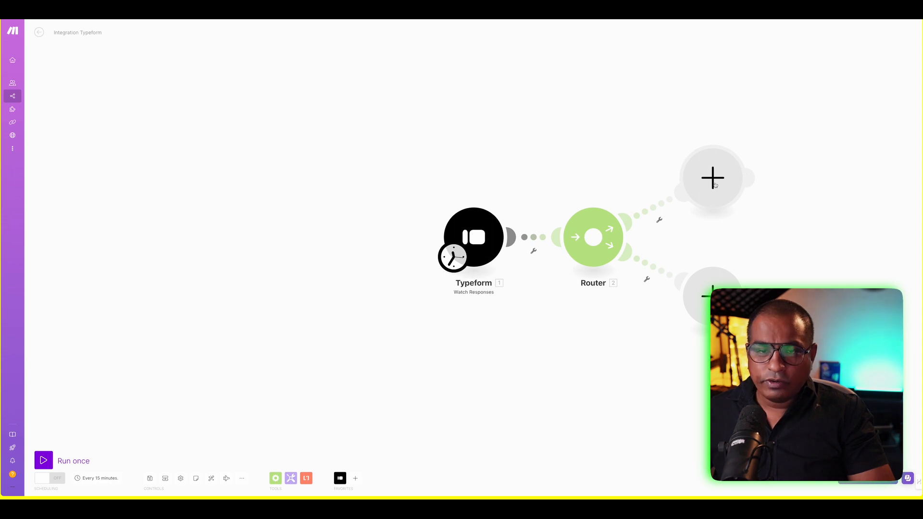
{"action": "left_click", "coordinate": [659, 219]}
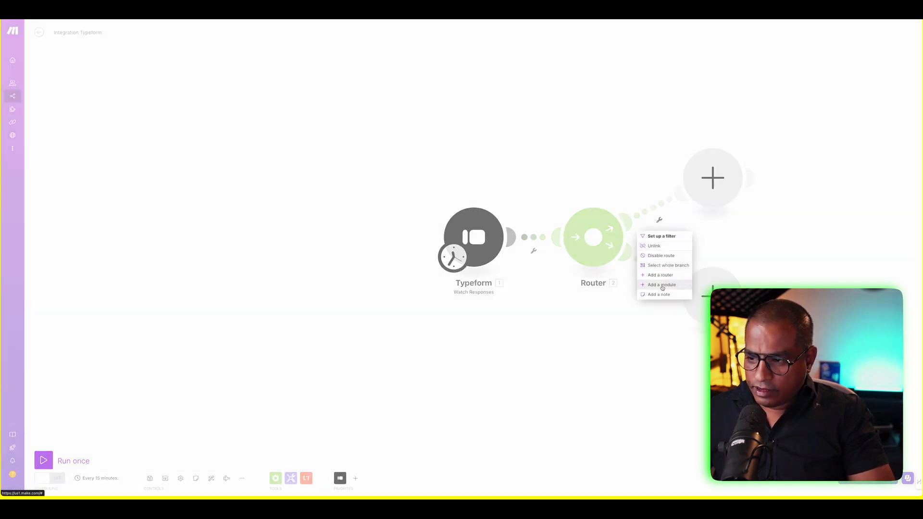
- Filter the router's upper route so Answers[] Boolean must equal 'Google Ads'
{"action": "left_click", "coordinate": [660, 237]}
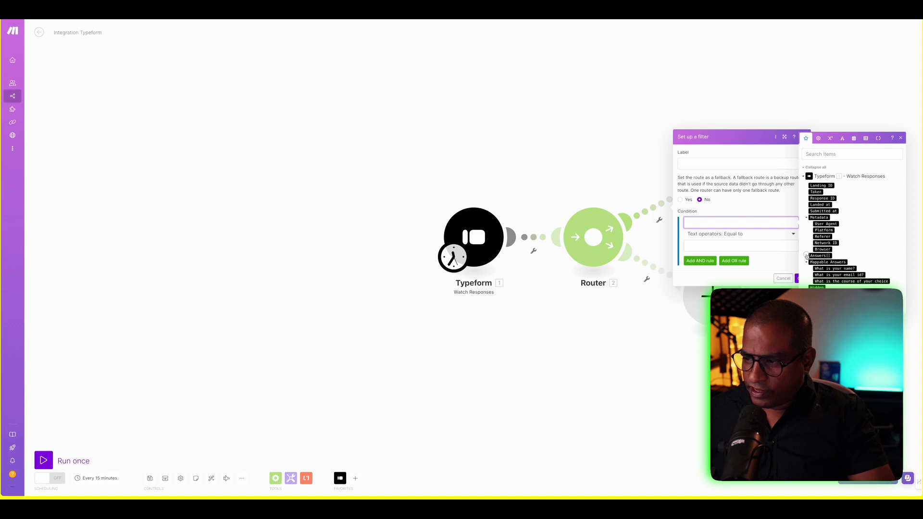
{"action": "left_click", "coordinate": [806, 255]}
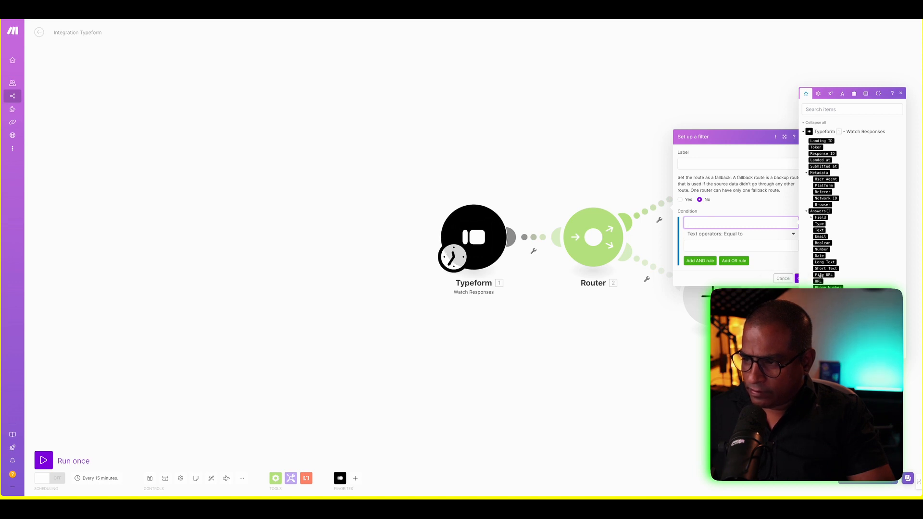
{"action": "left_click", "coordinate": [812, 218]}
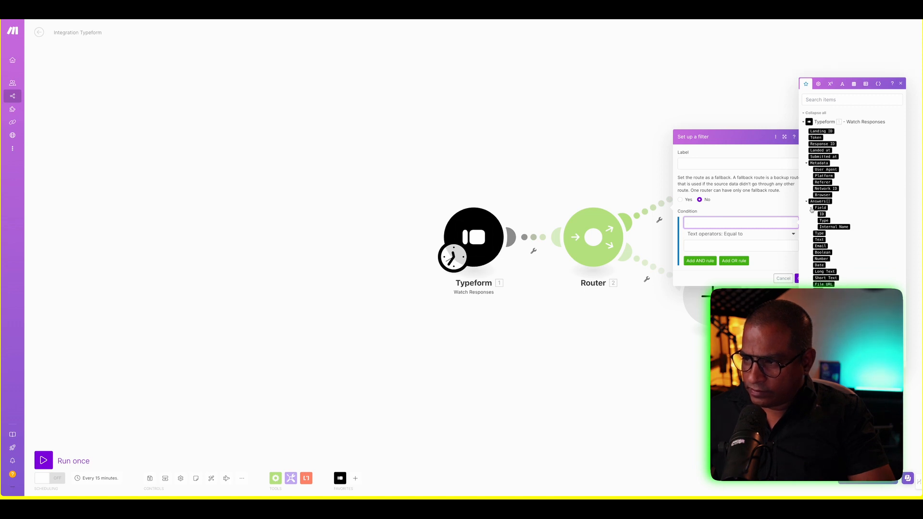
{"action": "left_click", "coordinate": [812, 209]}
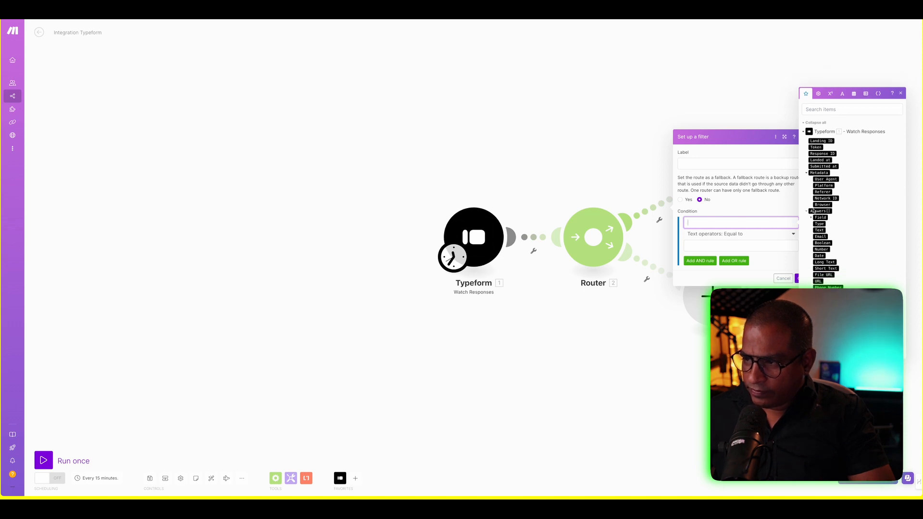
{"action": "left_click", "coordinate": [826, 243]}
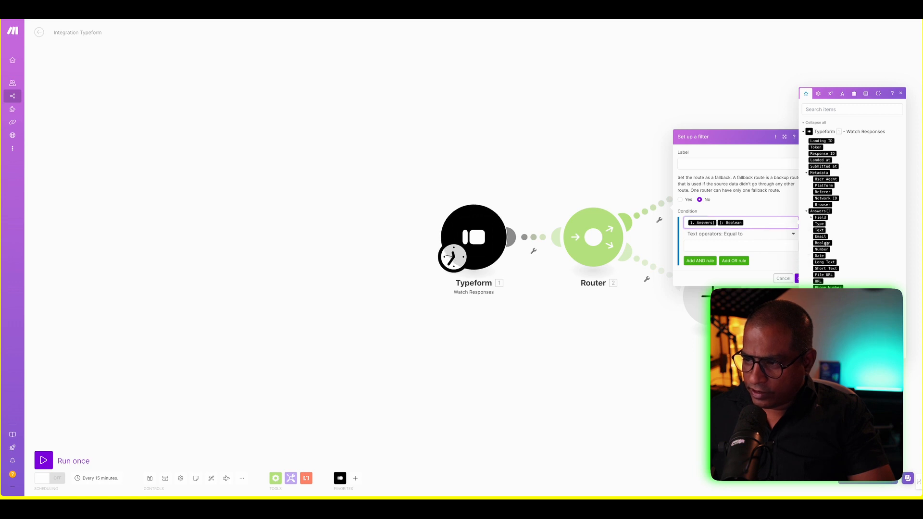
{"action": "left_click", "coordinate": [757, 245]}
{"action": "type", "text": "Google Ads"}
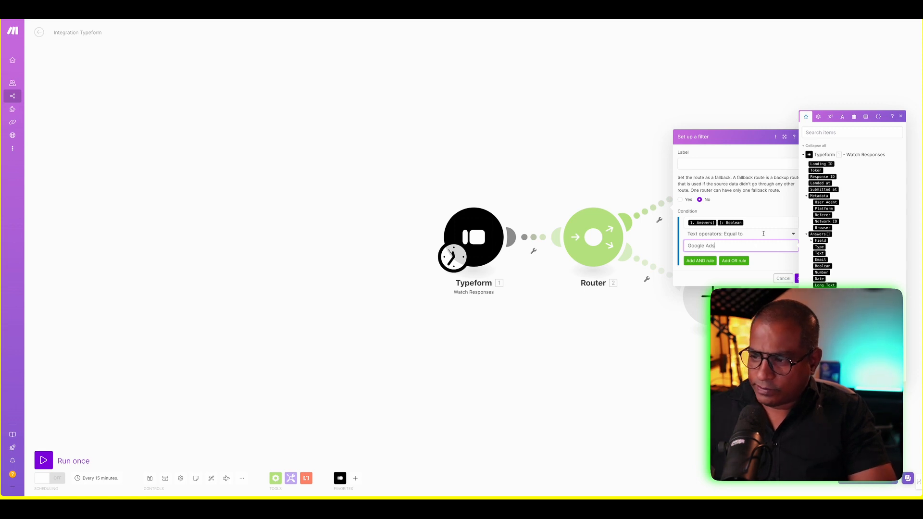
{"action": "left_click", "coordinate": [799, 279]}
{"action": "left_click", "coordinate": [799, 278]}
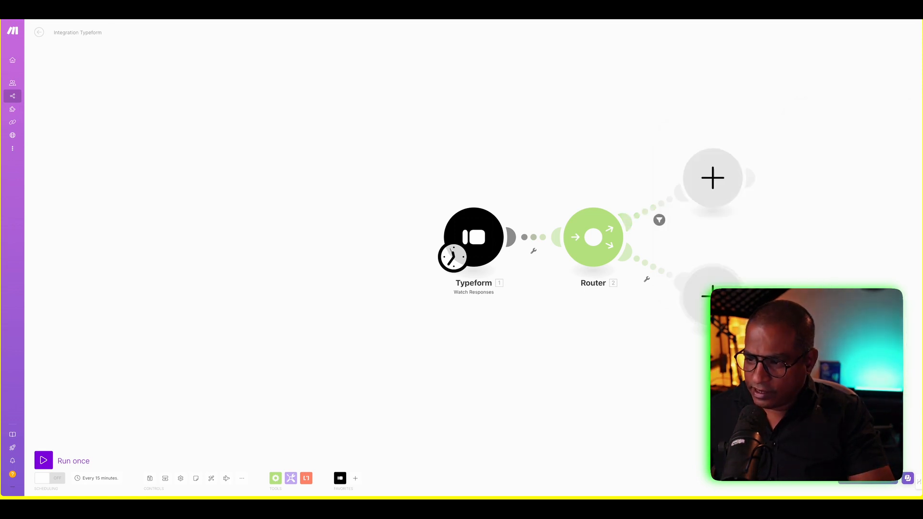
{"action": "left_click", "coordinate": [647, 279]}
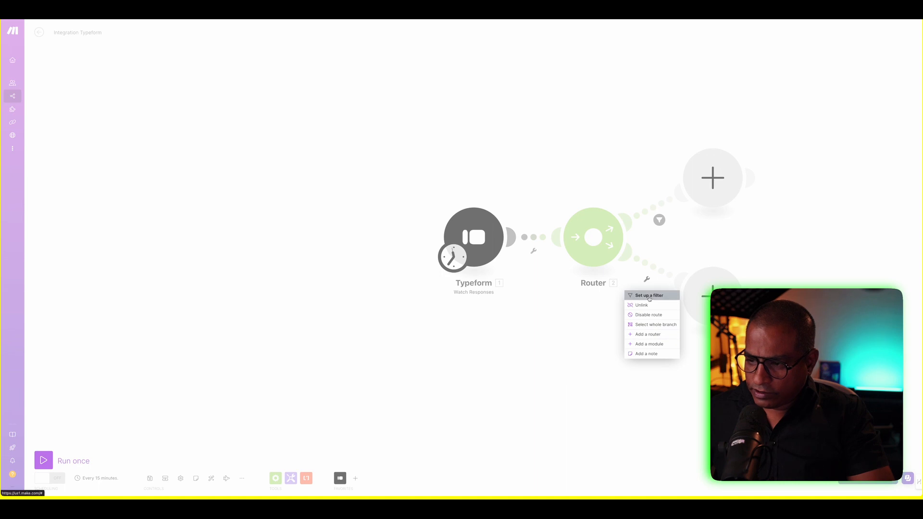
{"action": "left_click", "coordinate": [651, 295]}
{"action": "left_click", "coordinate": [708, 223]}
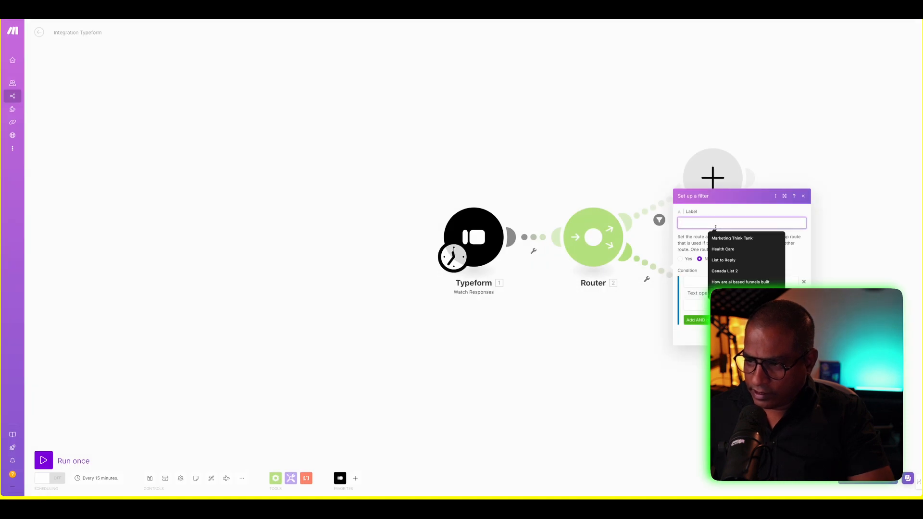
{"action": "type", "text": "Faceboo"}
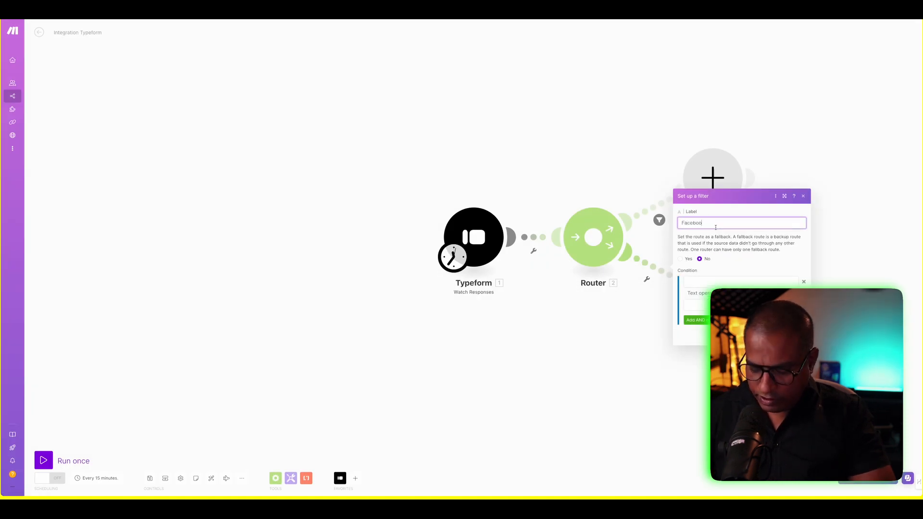
{"action": "type", "text": "k"}
{"action": "left_click", "coordinate": [735, 282]}
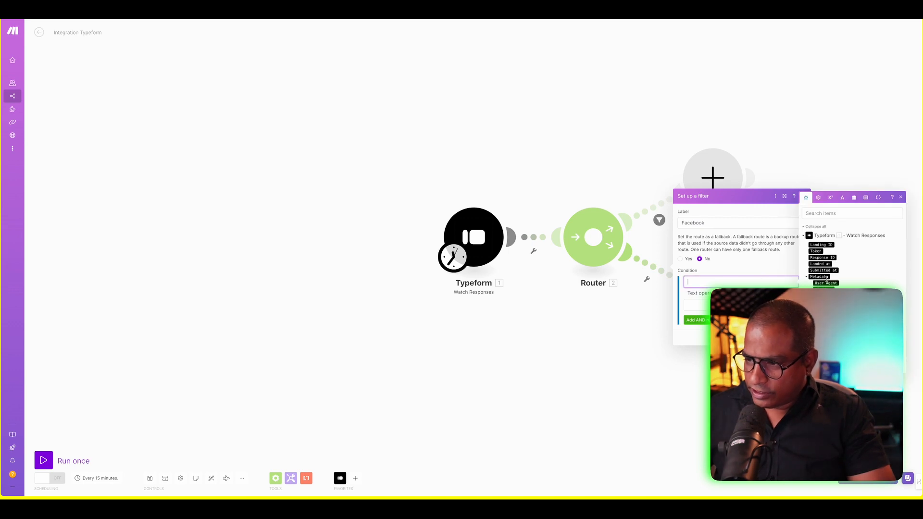
{"action": "left_click", "coordinate": [807, 315]}
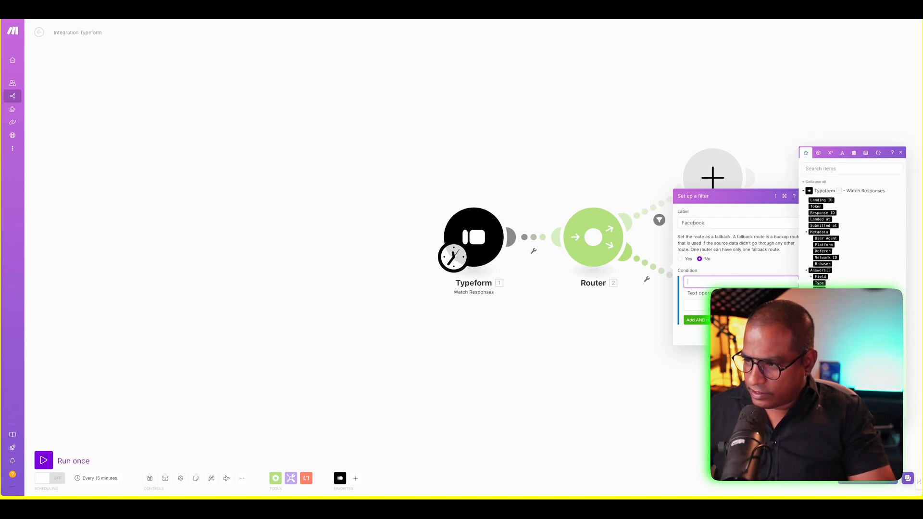
{"action": "left_click", "coordinate": [822, 328]}
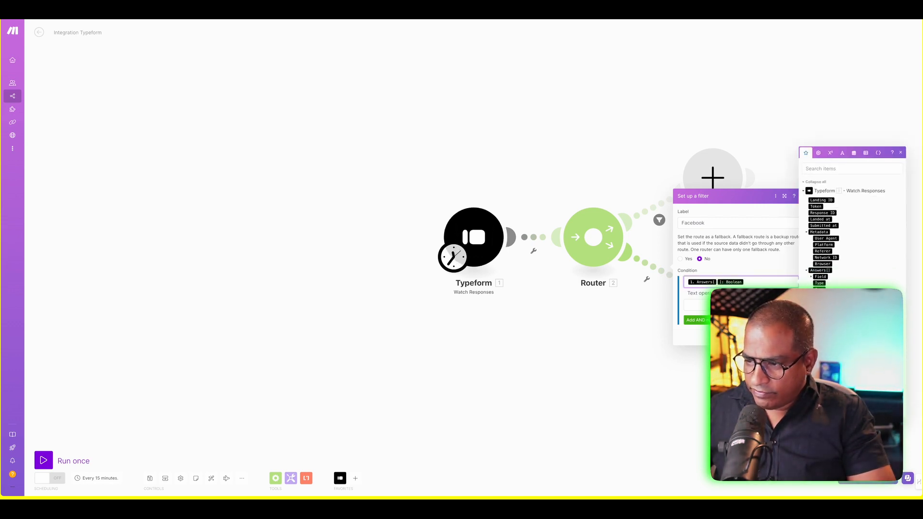
{"action": "left_click", "coordinate": [741, 305]}
{"action": "type", "text": "Faceb"}
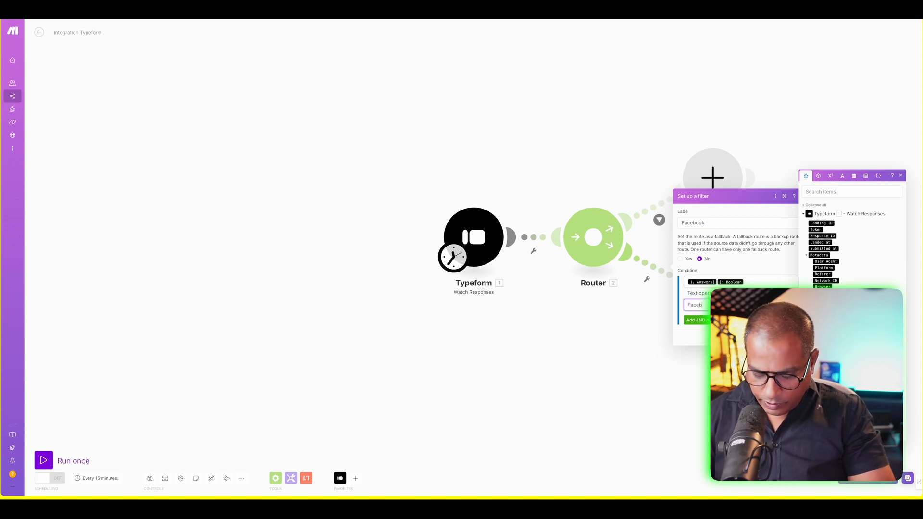
{"action": "type", "text": "ook"}
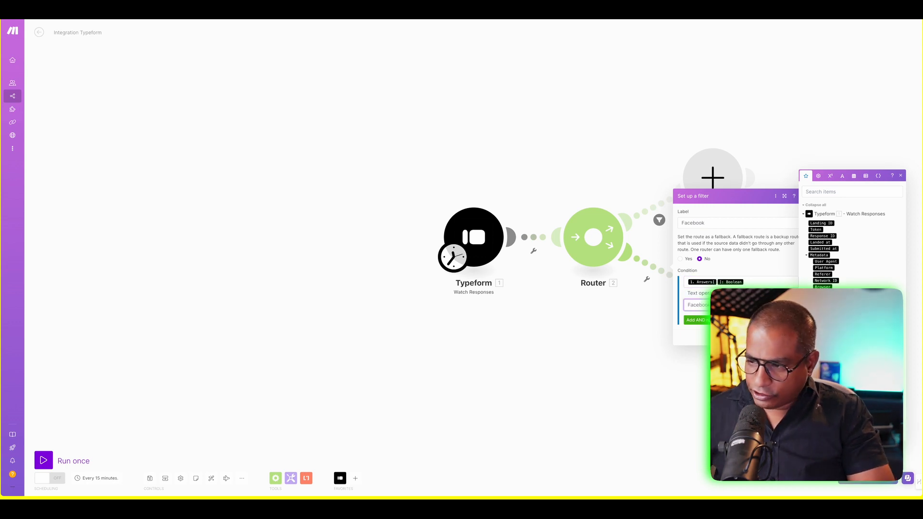
{"action": "left_click", "coordinate": [796, 337]}
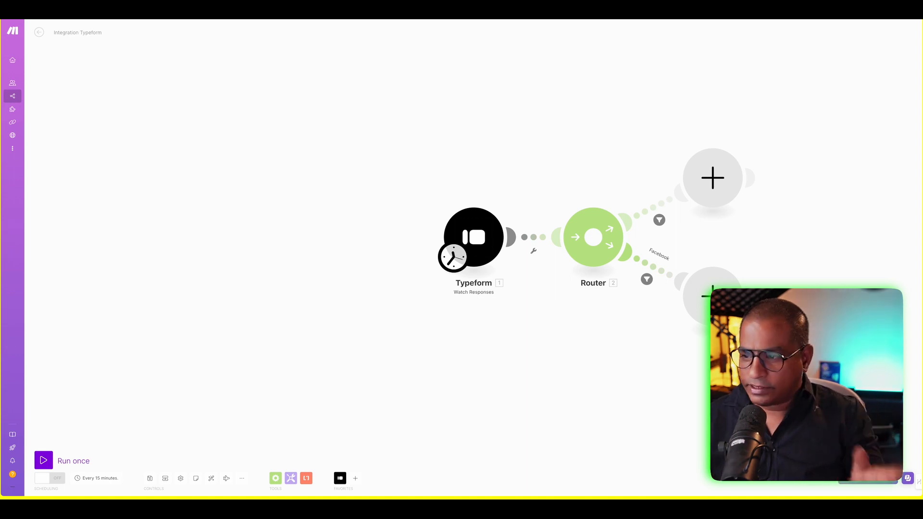
{"action": "left_click", "coordinate": [654, 220]}
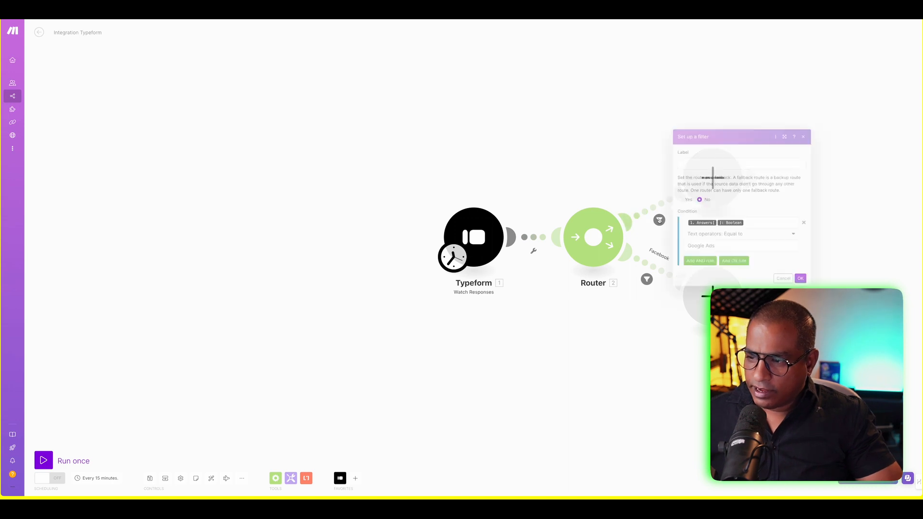
{"action": "left_click", "coordinate": [701, 165]}
{"action": "type", "text": "Google"}
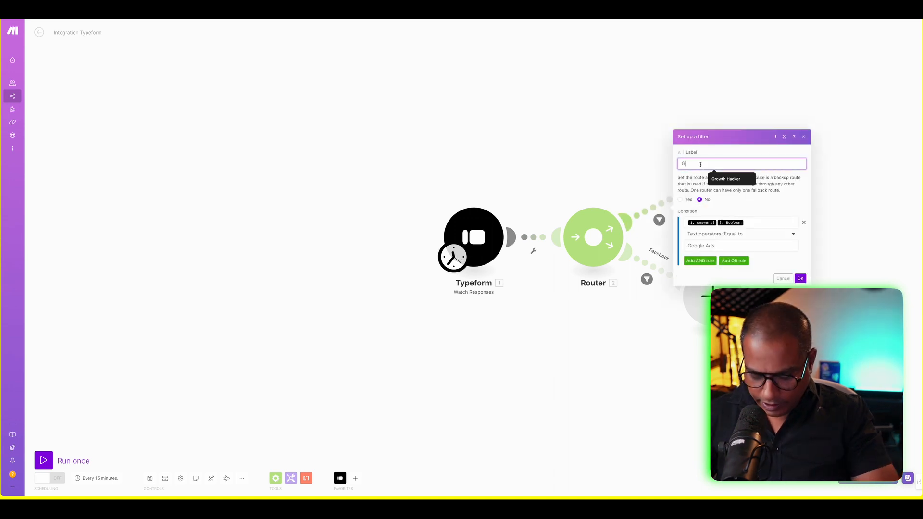
{"action": "left_click", "coordinate": [801, 279]}
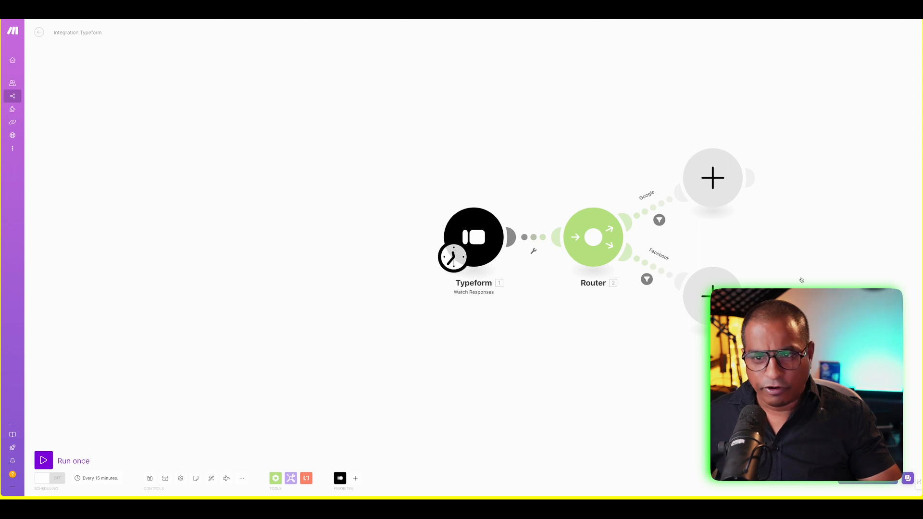
- Append a HubSpot CRM 'Create a Contact' module to the Google branch
{"action": "left_click", "coordinate": [713, 175]}
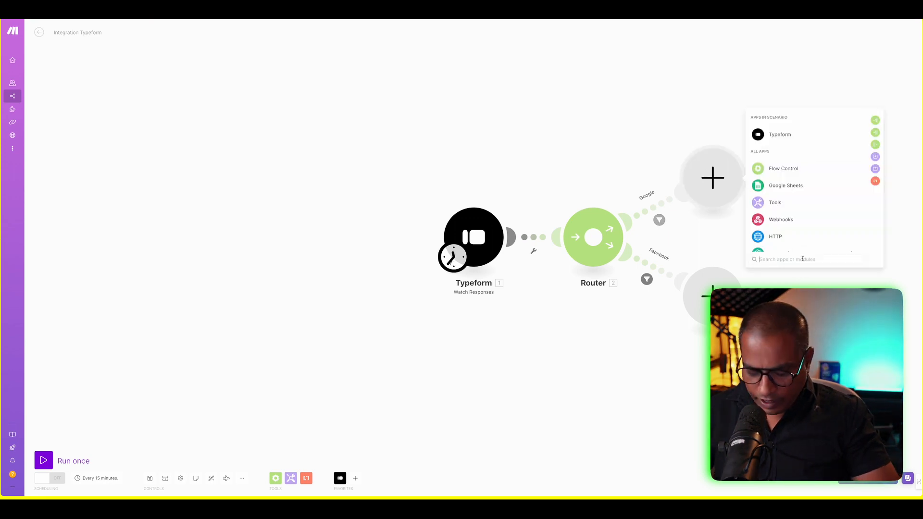
{"action": "type", "text": "hubspo"}
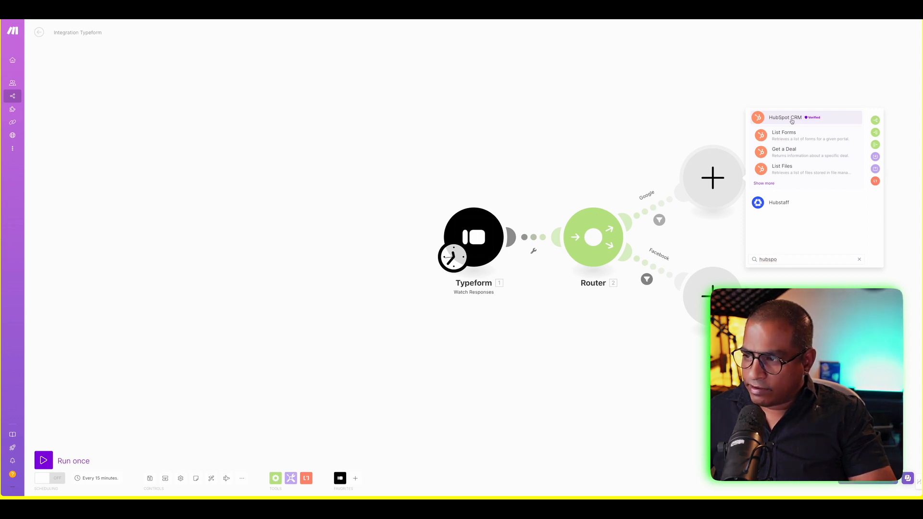
{"action": "left_click", "coordinate": [791, 120]}
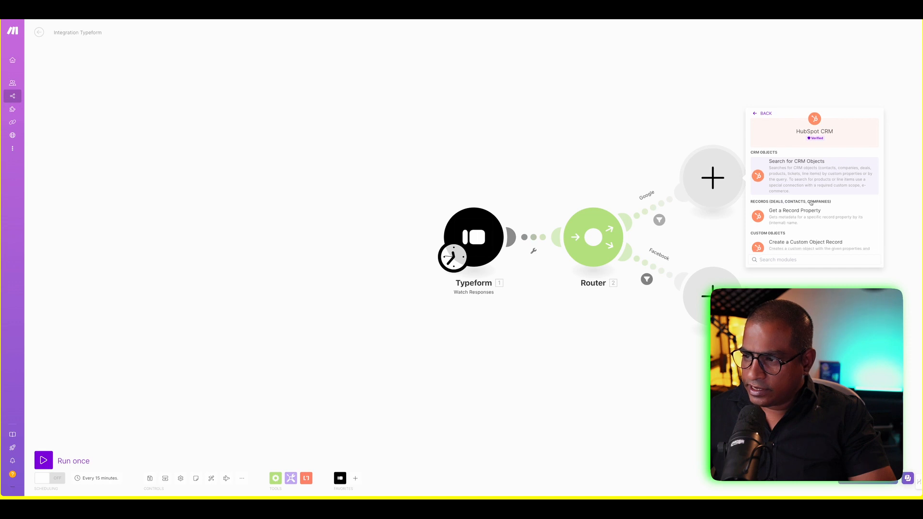
{"action": "scroll", "coordinate": [811, 203], "scroll_direction": "down", "scroll_amount": 4}
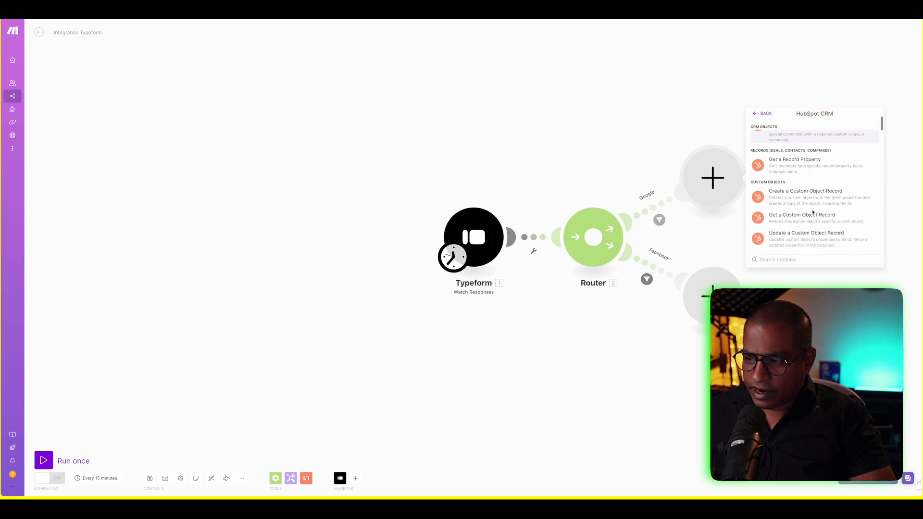
{"action": "scroll", "coordinate": [813, 212], "scroll_direction": "down", "scroll_amount": 3}
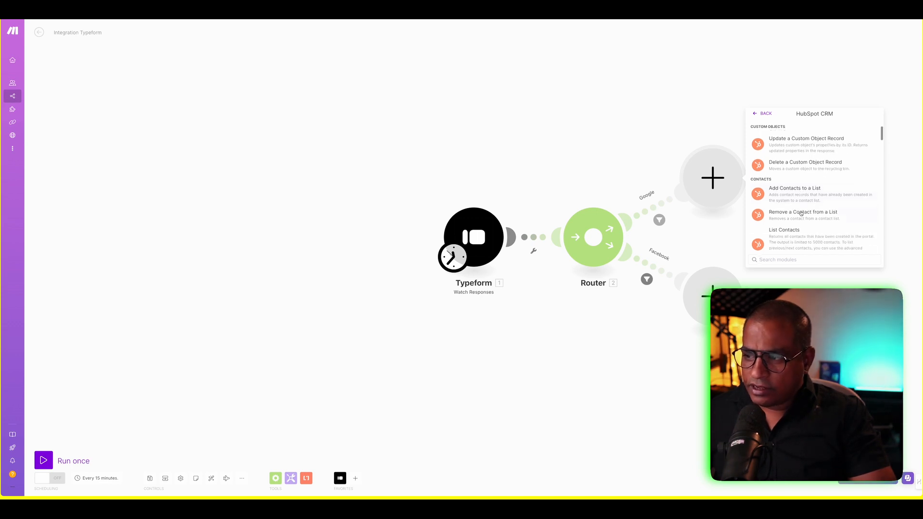
{"action": "scroll", "coordinate": [800, 213], "scroll_direction": "down", "scroll_amount": 3}
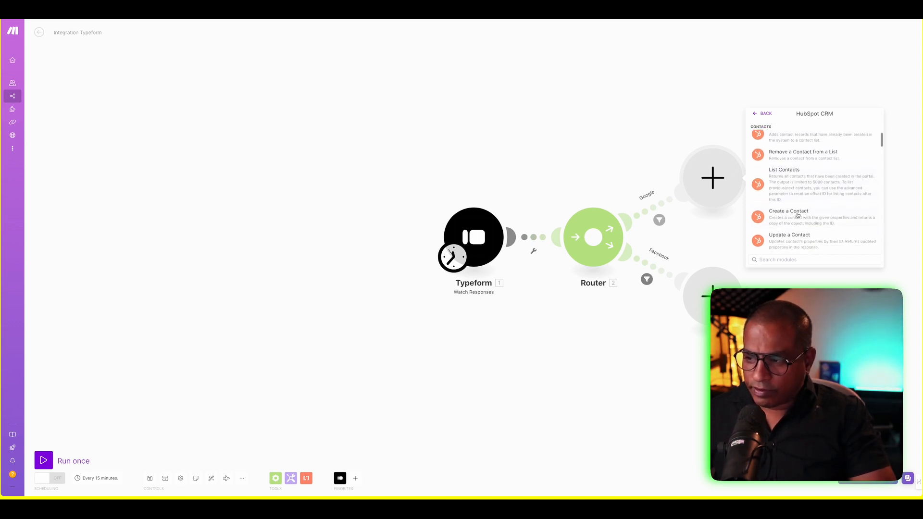
{"action": "scroll", "coordinate": [798, 207], "scroll_direction": "up", "scroll_amount": 2}
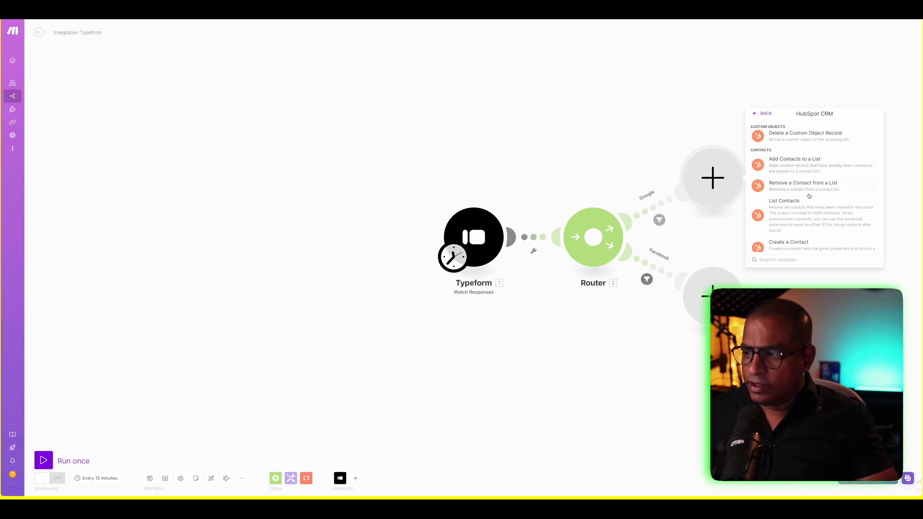
{"action": "scroll", "coordinate": [802, 212], "scroll_direction": "down", "scroll_amount": 2}
{"action": "scroll", "coordinate": [801, 214], "scroll_direction": "down", "scroll_amount": 1}
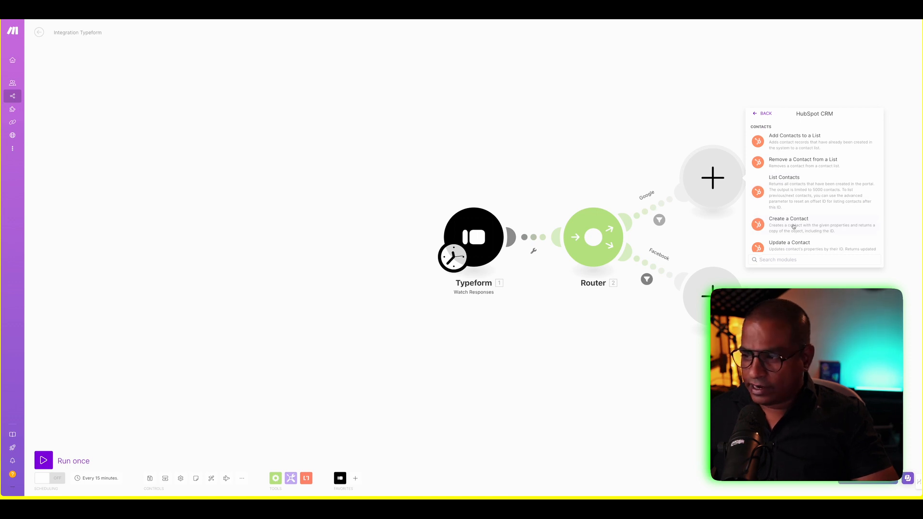
{"action": "left_click", "coordinate": [794, 225]}
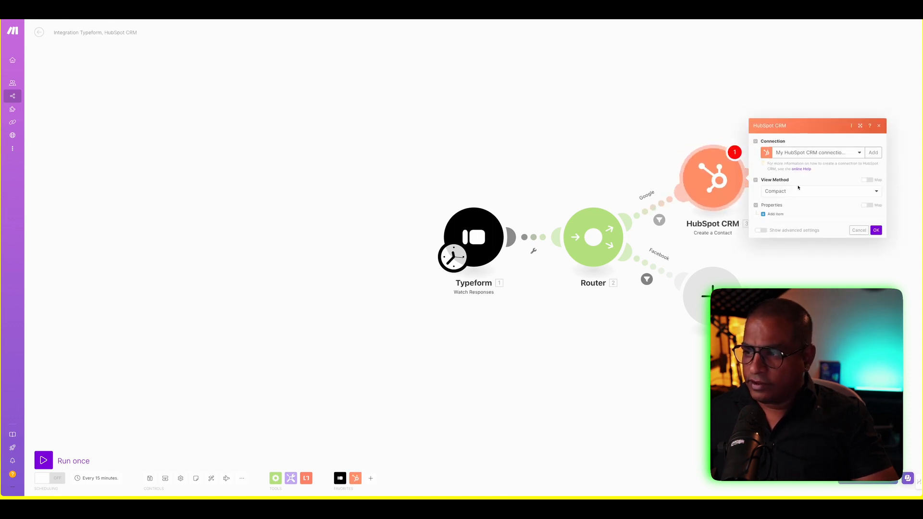
- With Compact view, add a First Name property mapped to Typeform's Answers[] Text and save
{"action": "left_click", "coordinate": [797, 193]}
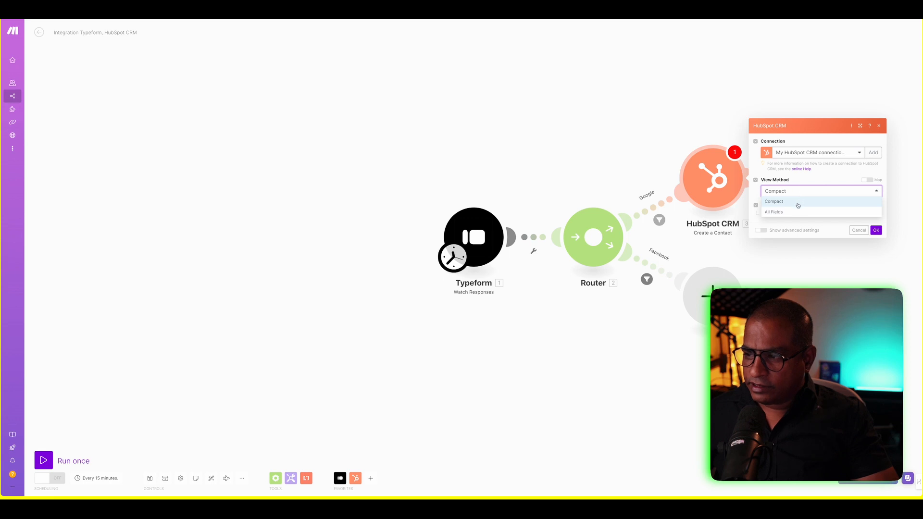
{"action": "left_click", "coordinate": [798, 206]}
{"action": "left_click", "coordinate": [774, 214]}
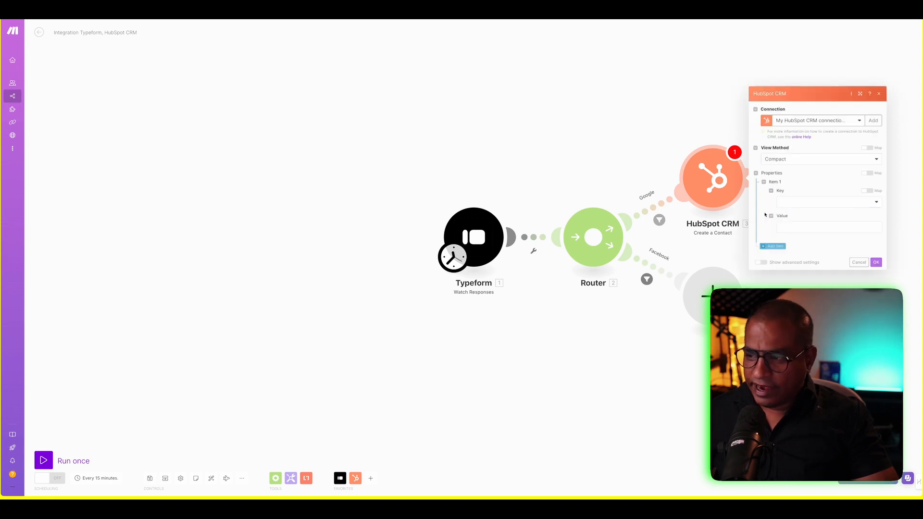
{"action": "left_click", "coordinate": [790, 207]}
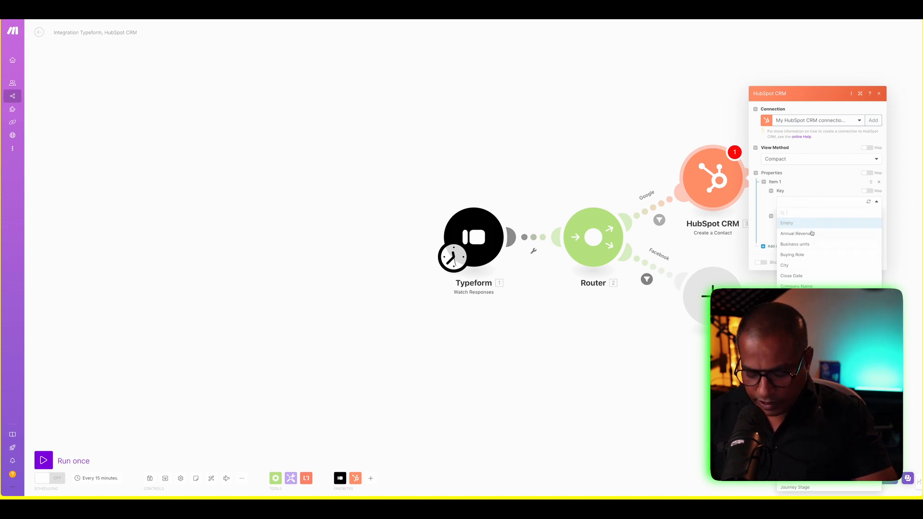
{"action": "type", "text": "name"}
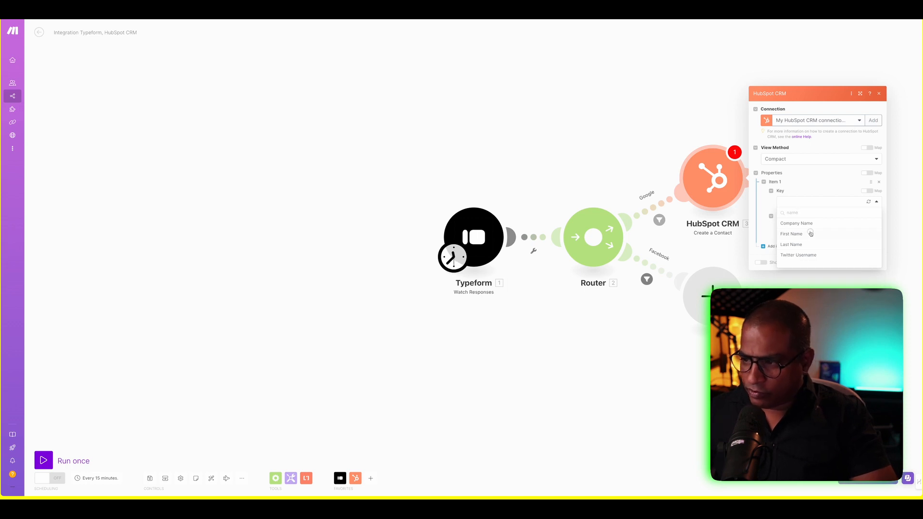
{"action": "left_click", "coordinate": [811, 233]}
{"action": "left_click", "coordinate": [806, 226]}
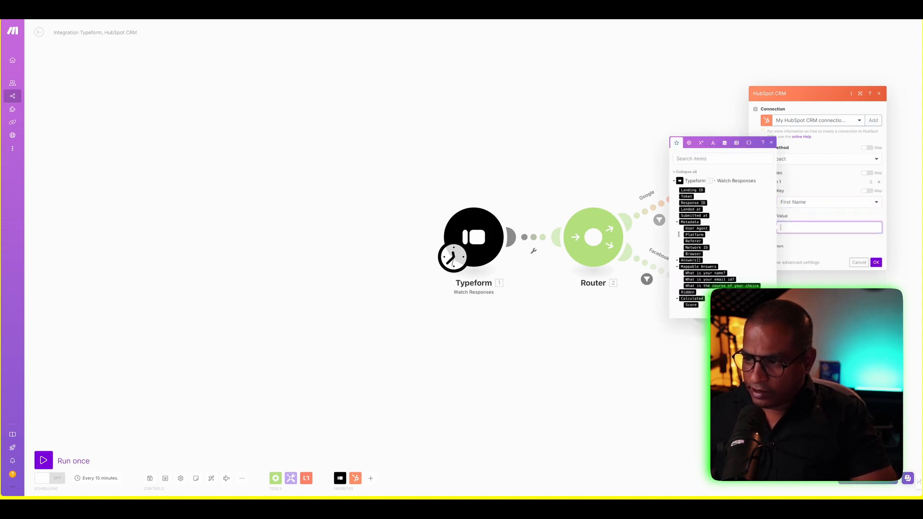
{"action": "left_click", "coordinate": [677, 261]}
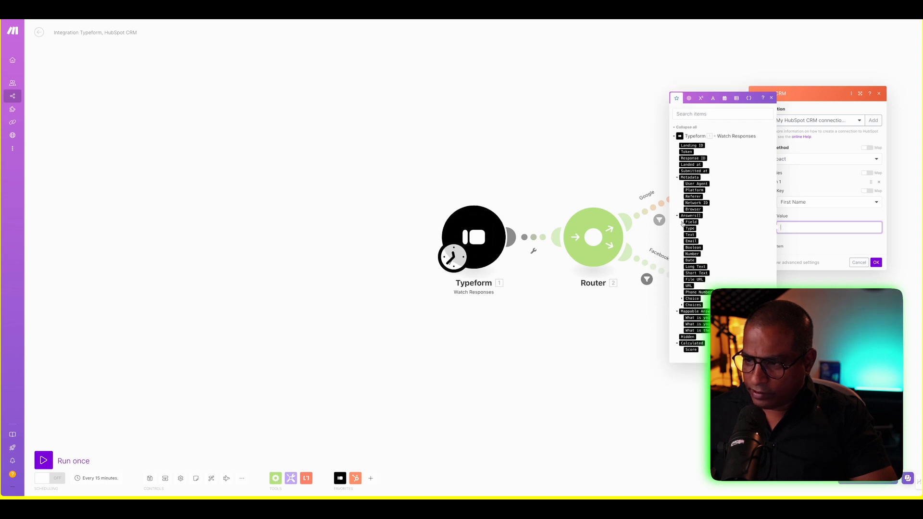
{"action": "left_click", "coordinate": [690, 235]}
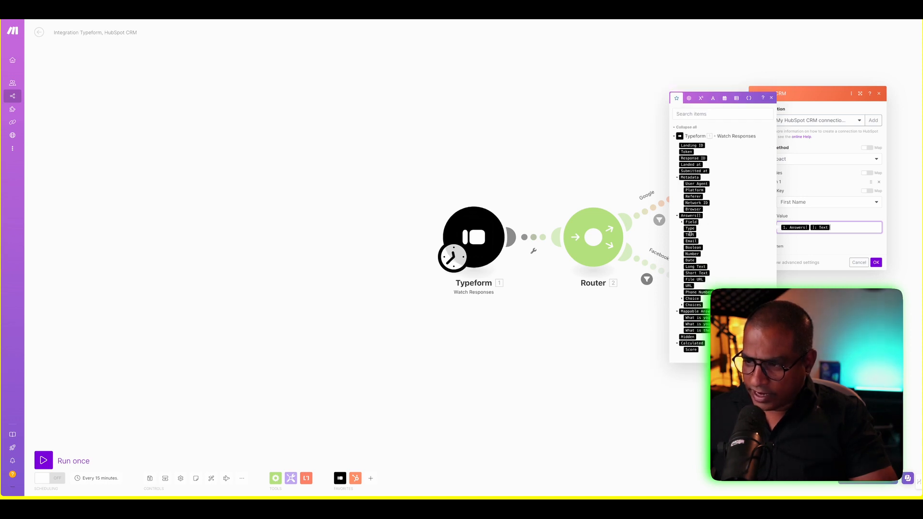
{"action": "left_click", "coordinate": [877, 263]}
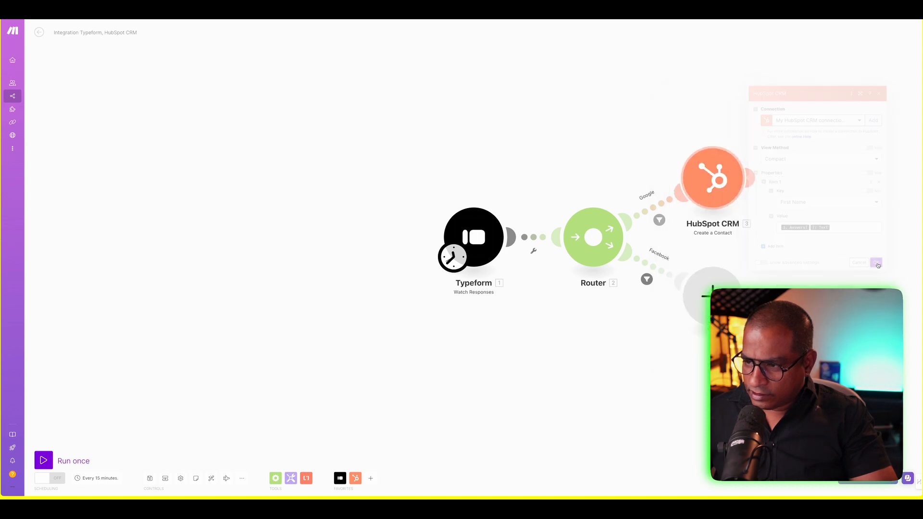
{"action": "left_click", "coordinate": [726, 179]}
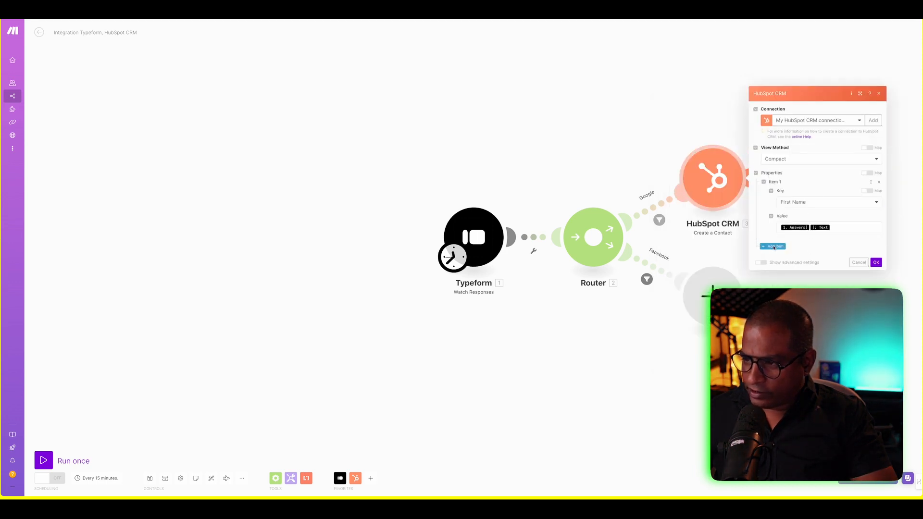
- Add an Email property mapped to Typeform's Answers[] Email value
{"action": "left_click", "coordinate": [774, 247]}
{"action": "left_click", "coordinate": [794, 235]}
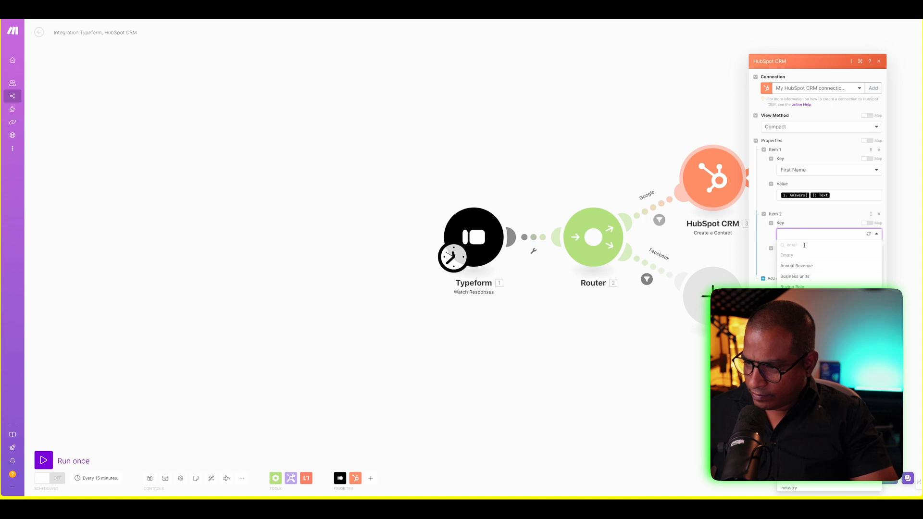
{"action": "left_click", "coordinate": [802, 245]}
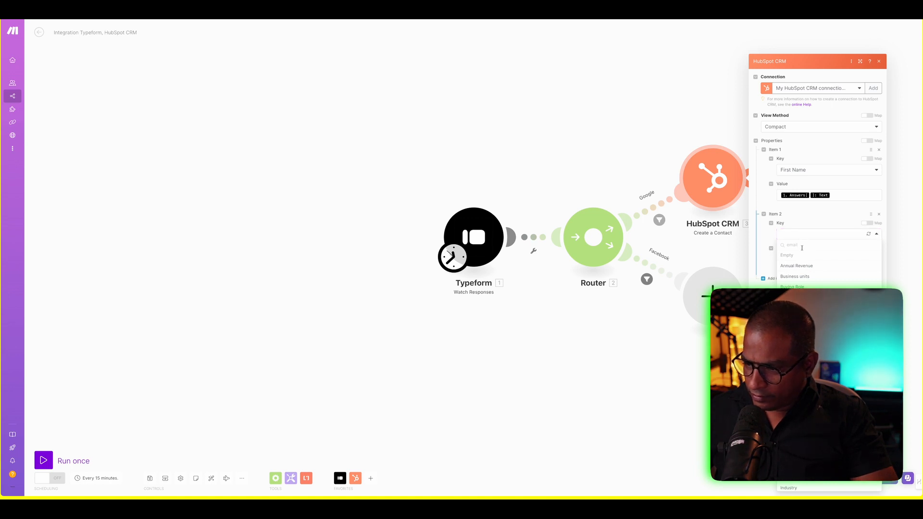
{"action": "left_click", "coordinate": [798, 383]}
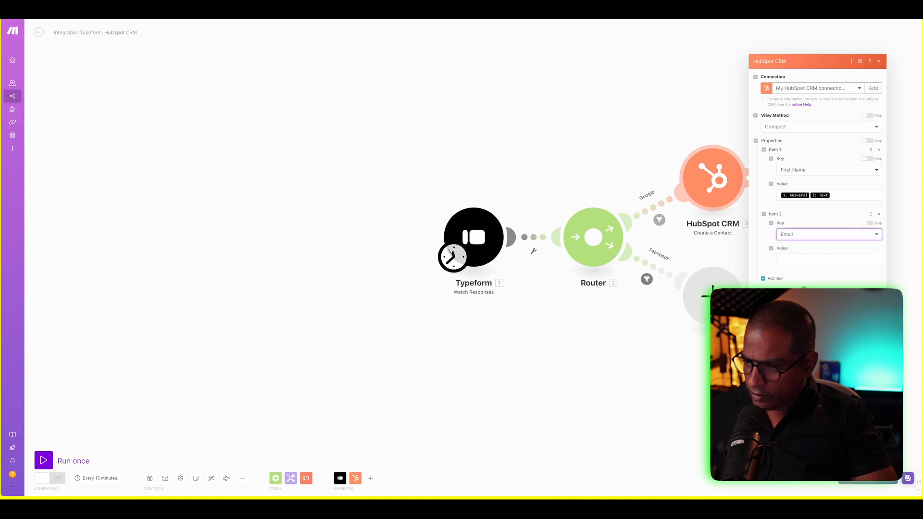
{"action": "left_click", "coordinate": [798, 261]}
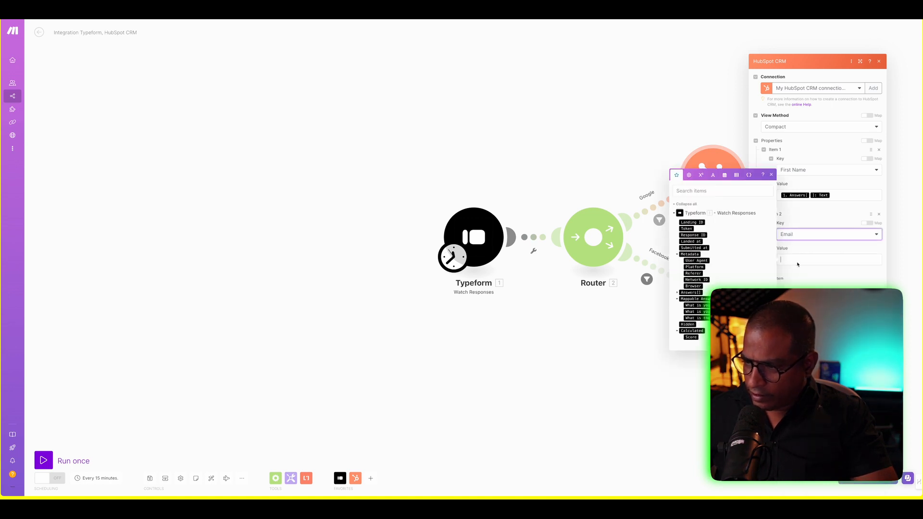
{"action": "left_click", "coordinate": [679, 293]}
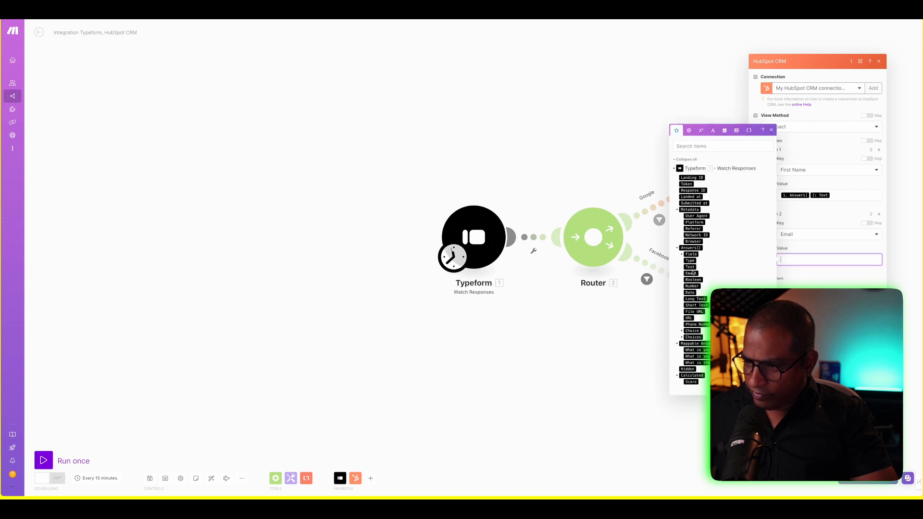
{"action": "left_click", "coordinate": [691, 273]}
{"action": "left_click", "coordinate": [838, 280]}
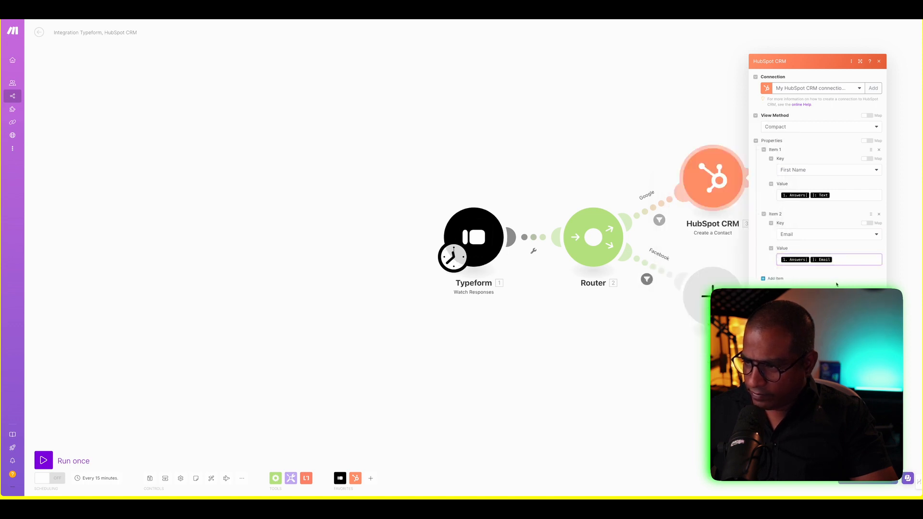
- Add a Company Name property item and close the module settings
{"action": "left_click", "coordinate": [764, 279]}
{"action": "left_click", "coordinate": [803, 269]}
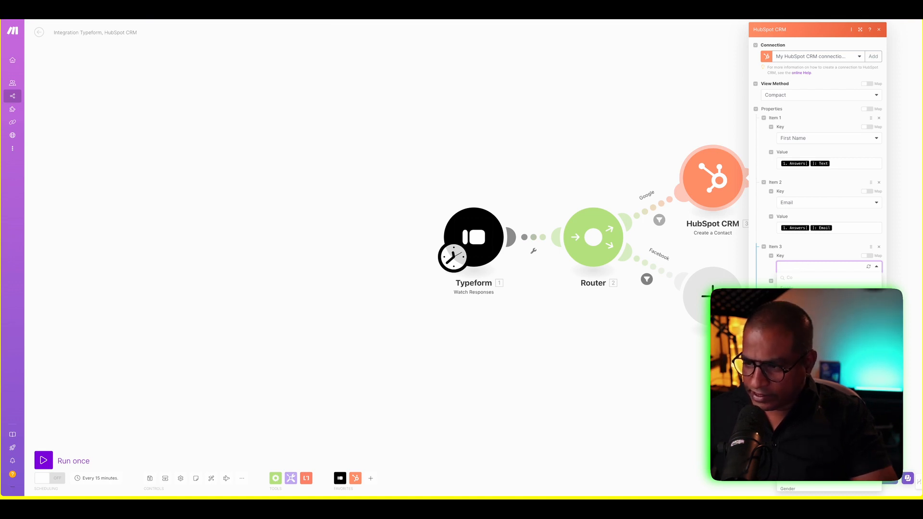
{"action": "key", "text": "Return"}
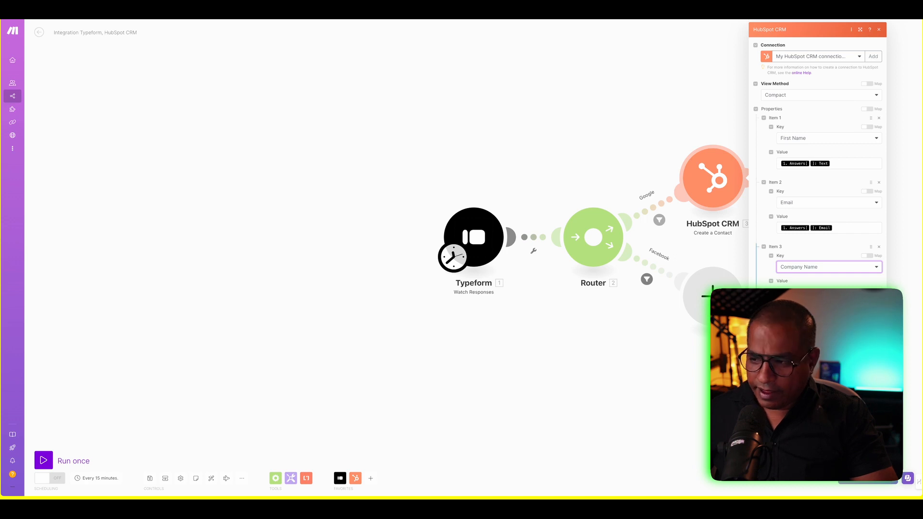
{"action": "left_click", "coordinate": [829, 293]}
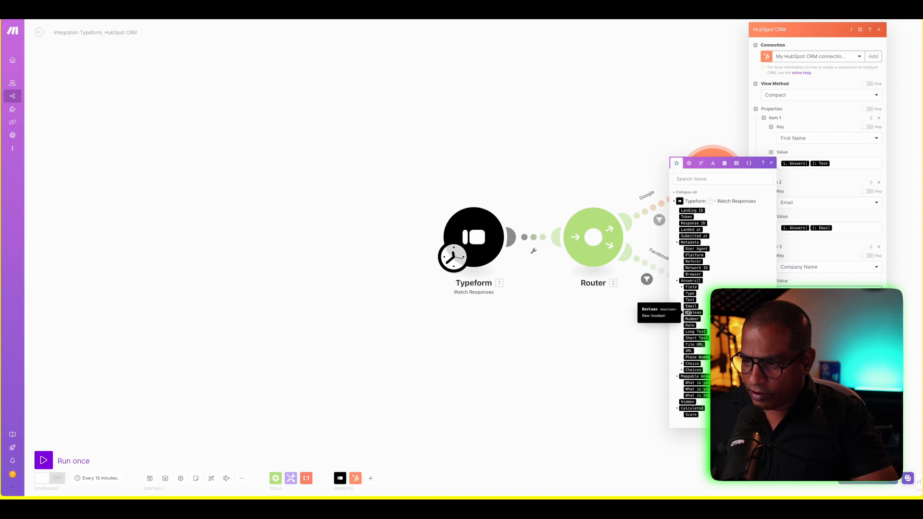
{"action": "left_click", "coordinate": [871, 343]}
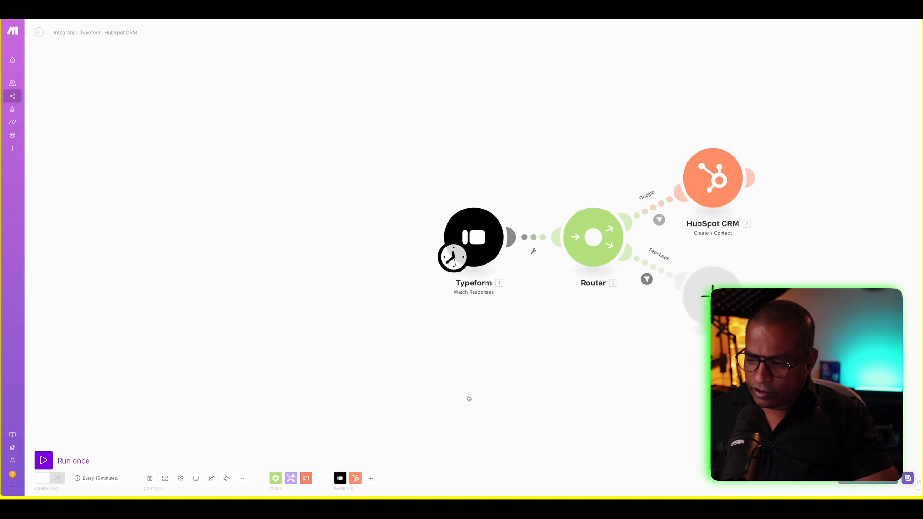
- Run the scenario once, then run only the Google-route HubSpot Create a Contact module
{"action": "left_click", "coordinate": [44, 460]}
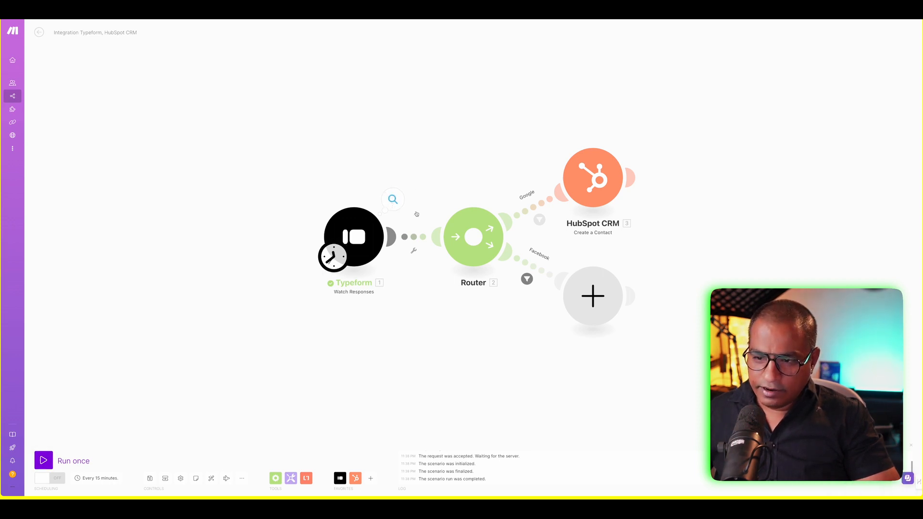
{"action": "right_click", "coordinate": [598, 181]}
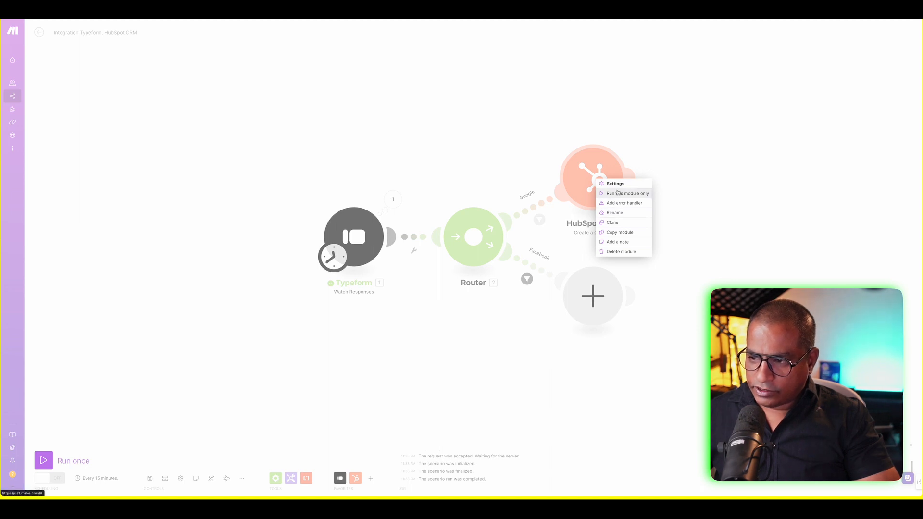
{"action": "left_click", "coordinate": [617, 194]}
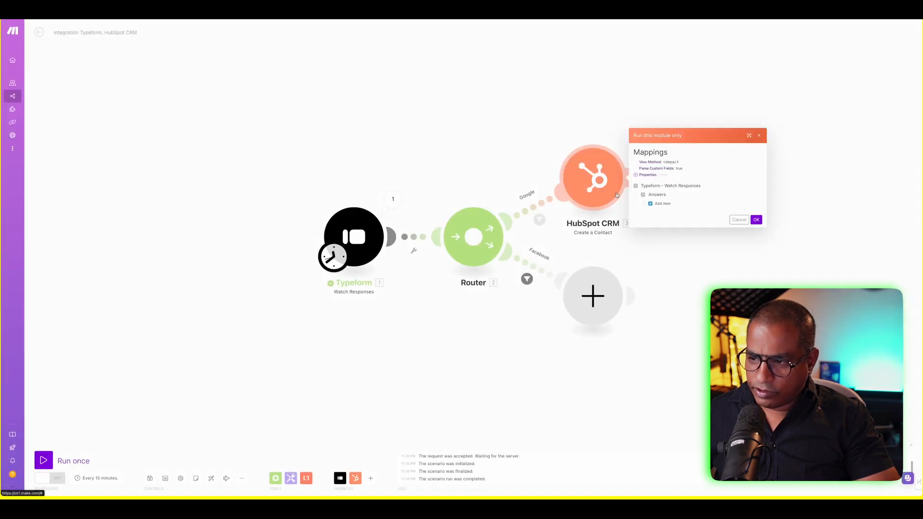
{"action": "left_click", "coordinate": [757, 220]}
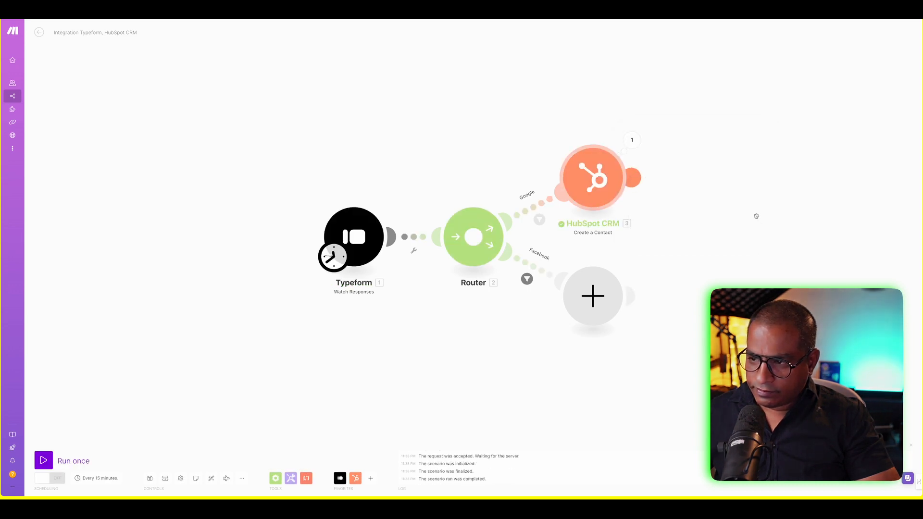
- Set the Facebook route's empty step to HubSpot CRM 'Create a Contact'
{"action": "left_click", "coordinate": [603, 278]}
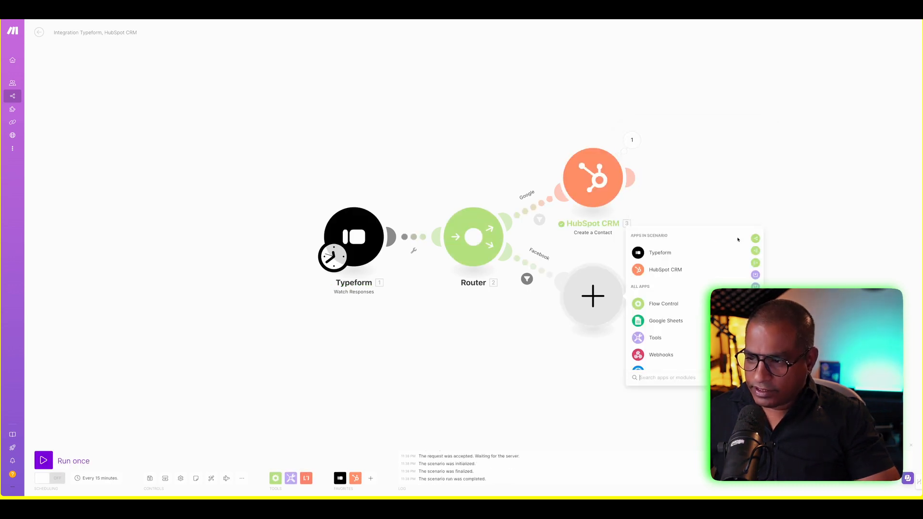
{"action": "left_click", "coordinate": [602, 298]}
{"action": "left_click", "coordinate": [602, 298]}
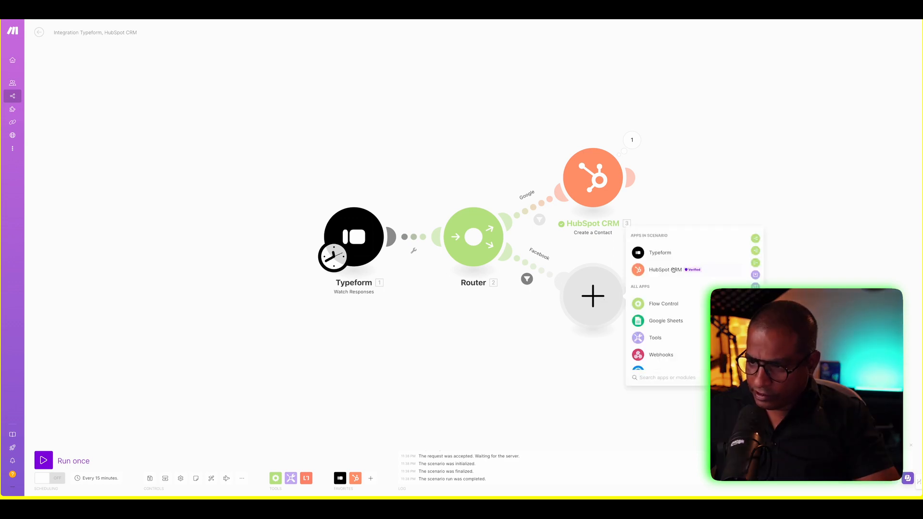
{"action": "left_click", "coordinate": [674, 271]}
{"action": "scroll", "coordinate": [680, 320], "scroll_direction": "down", "scroll_amount": 5}
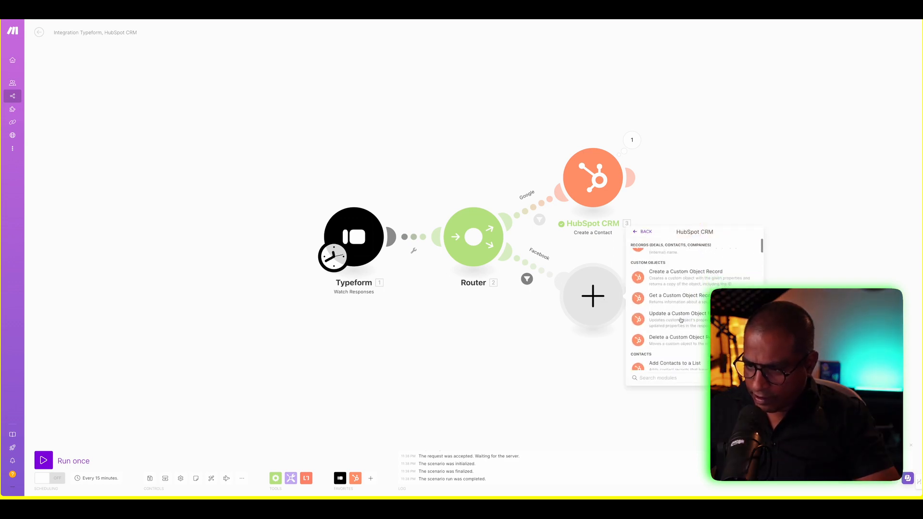
{"action": "scroll", "coordinate": [681, 320], "scroll_direction": "down", "scroll_amount": 3}
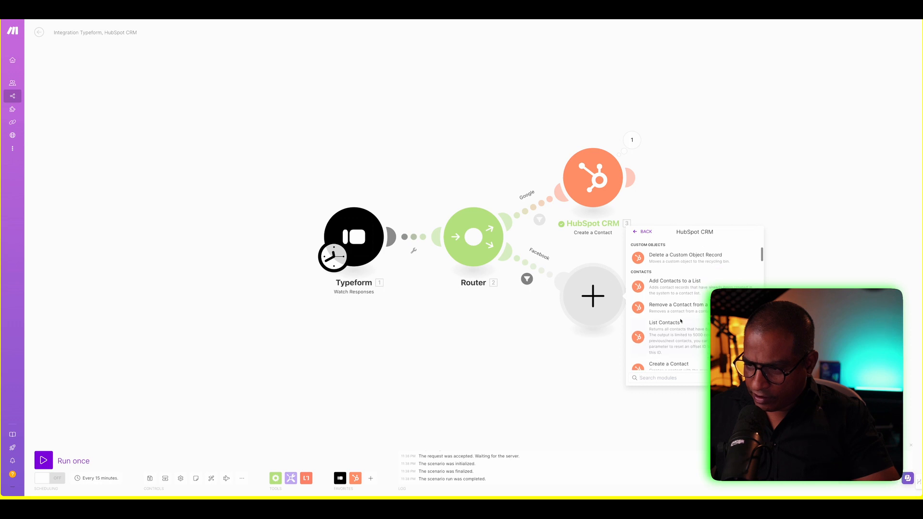
{"action": "scroll", "coordinate": [681, 321], "scroll_direction": "down", "scroll_amount": 2}
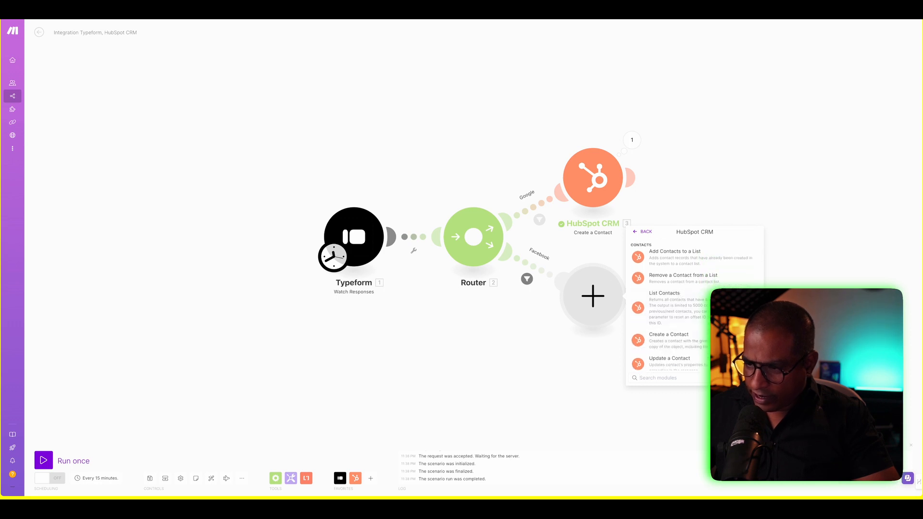
{"action": "left_click", "coordinate": [670, 340]}
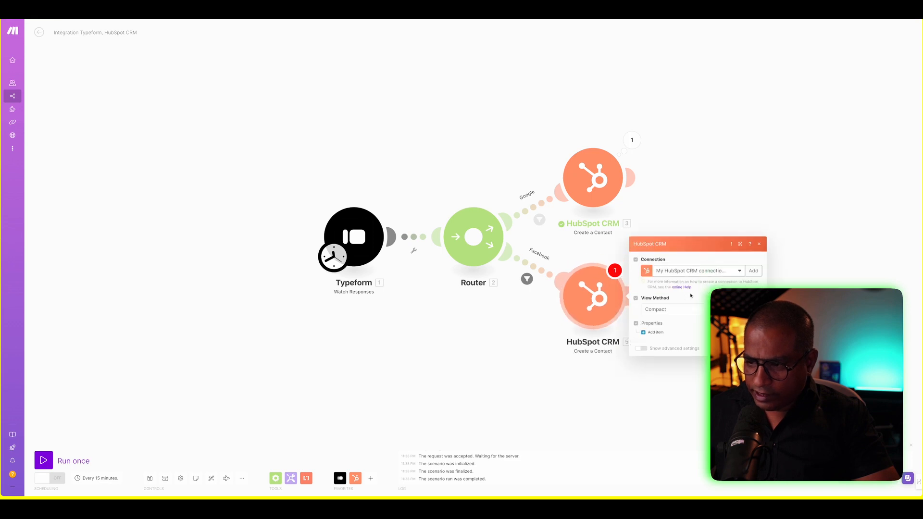
- Map the First Name property to the Typeform answer text and save the module
{"action": "left_click", "coordinate": [653, 332]}
{"action": "left_click", "coordinate": [671, 321]}
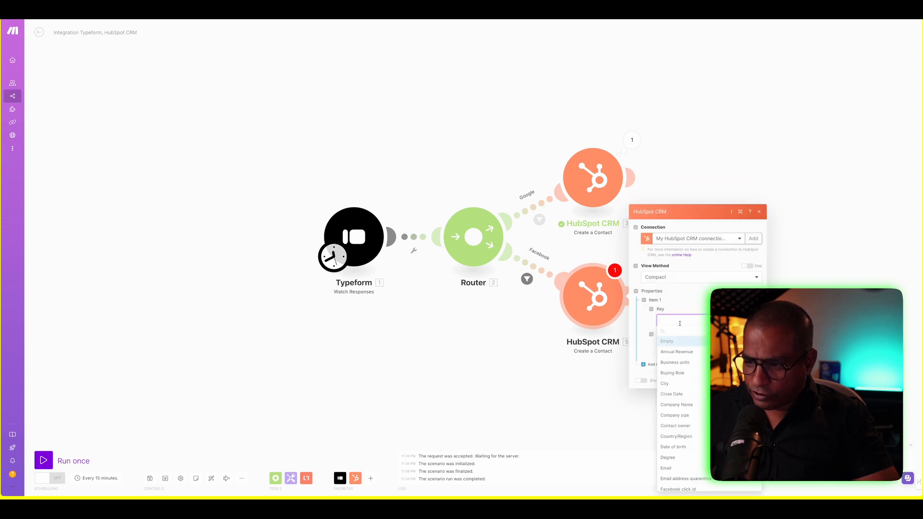
{"action": "type", "text": "name"}
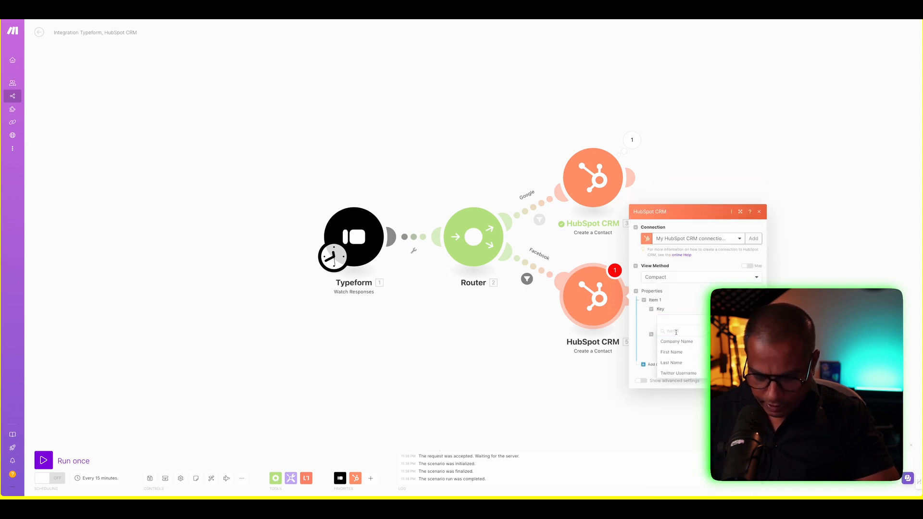
{"action": "left_click", "coordinate": [674, 352]}
{"action": "left_click", "coordinate": [675, 346]}
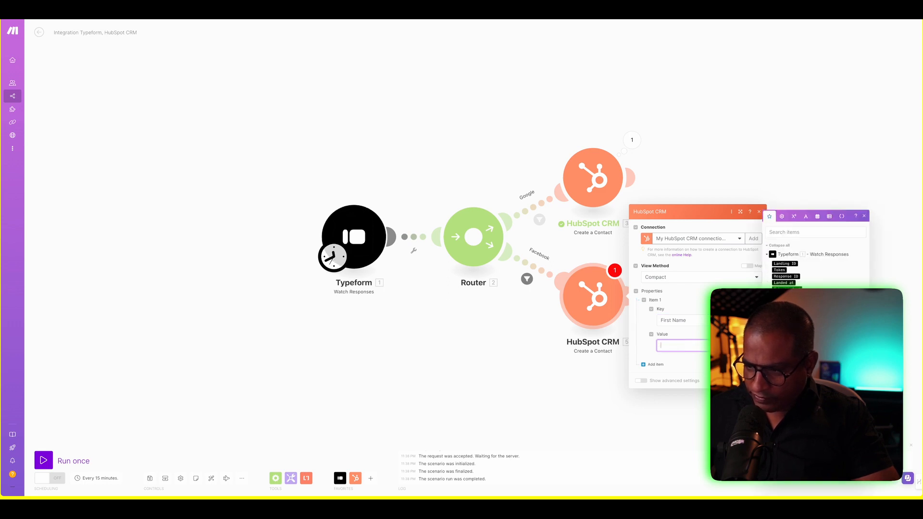
{"action": "left_click", "coordinate": [789, 337]}
{"action": "left_click", "coordinate": [752, 381]}
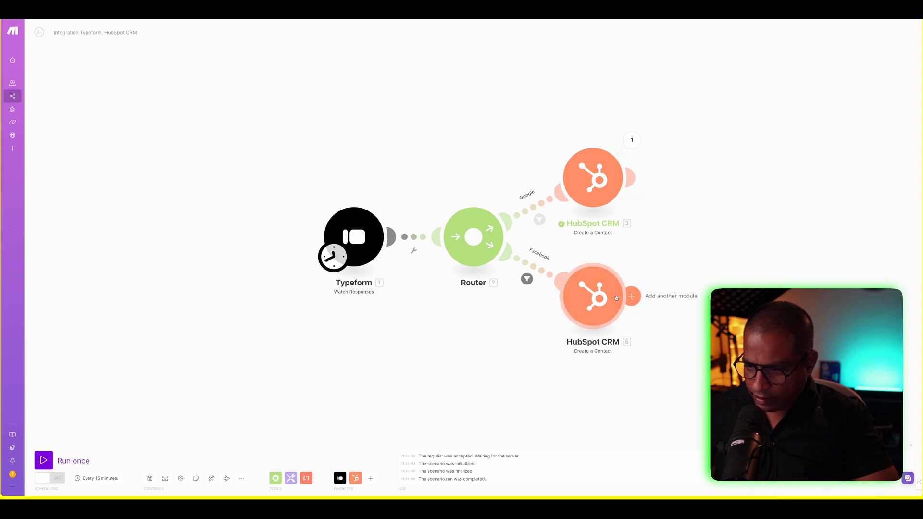
{"action": "left_click", "coordinate": [631, 295]}
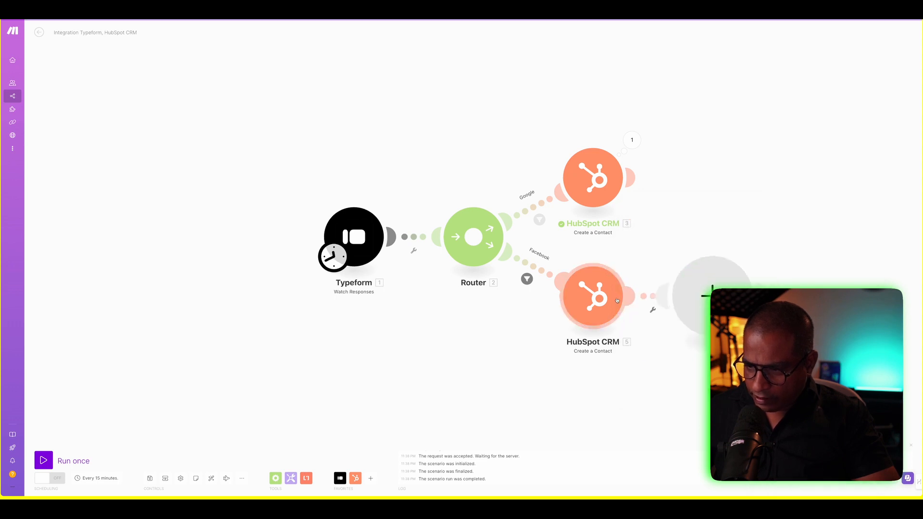
- Add an Email property mapped from the Typeform email answer to the Facebook contact module
{"action": "left_click", "coordinate": [652, 296]}
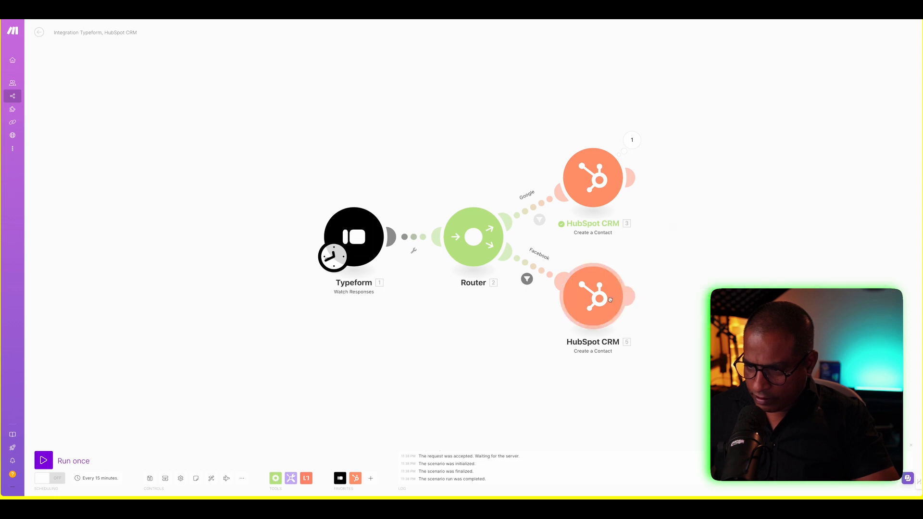
{"action": "left_click", "coordinate": [610, 300]}
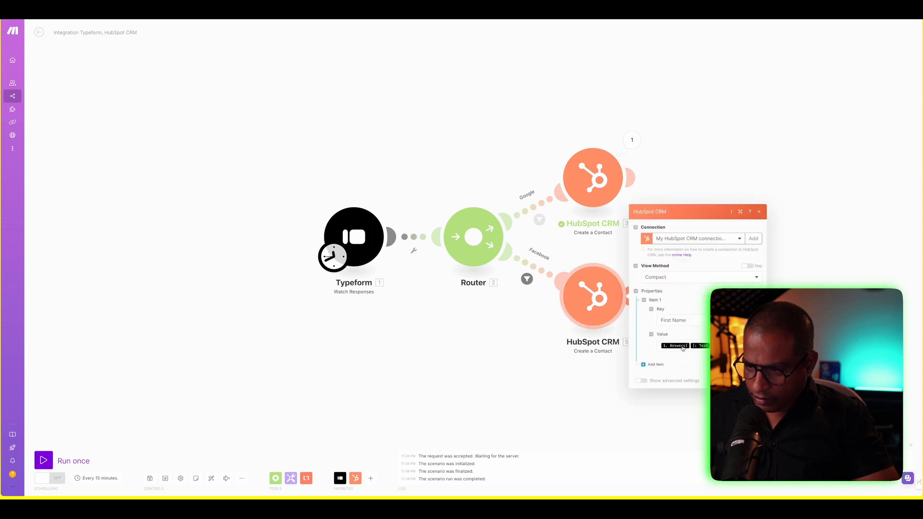
{"action": "left_click", "coordinate": [654, 364]}
{"action": "left_click", "coordinate": [677, 356]}
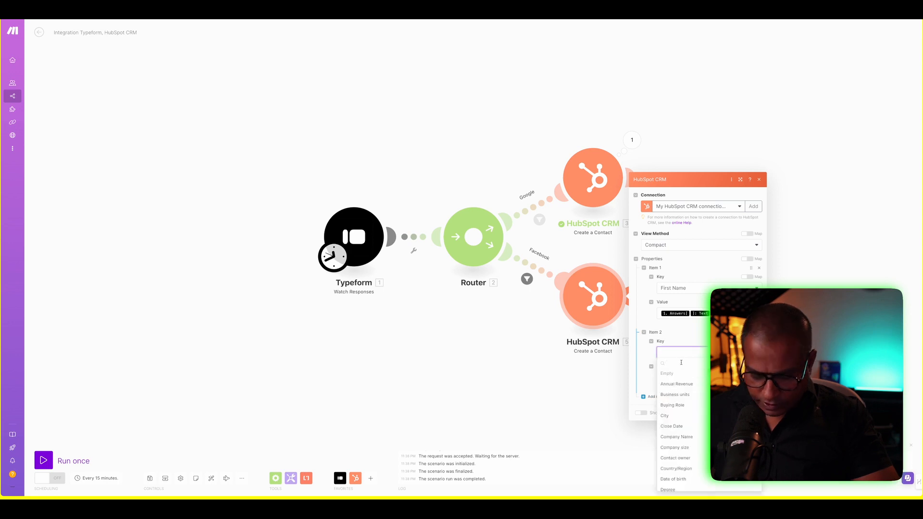
{"action": "left_click", "coordinate": [685, 363]}
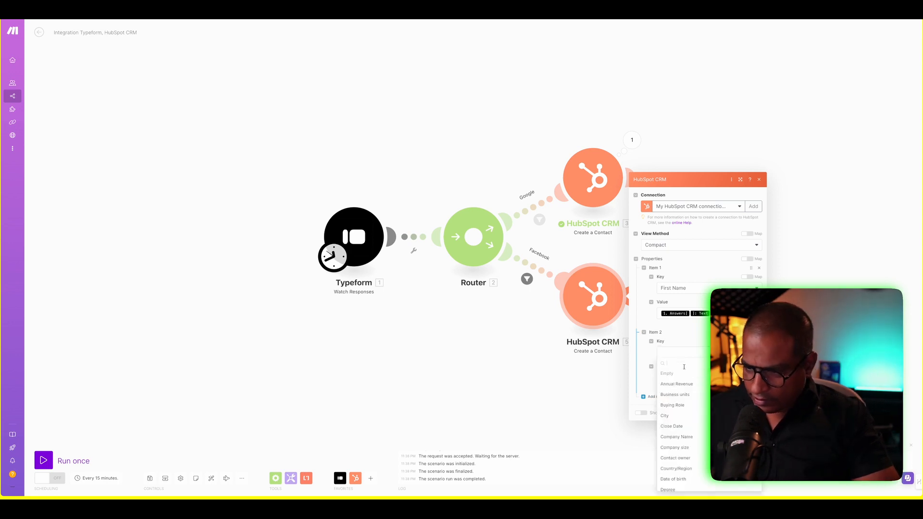
{"action": "type", "text": "email"}
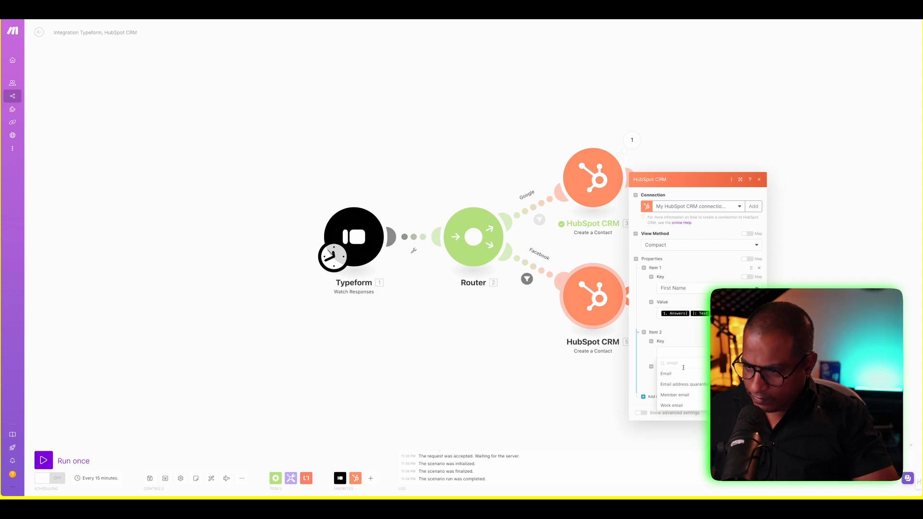
{"action": "left_click", "coordinate": [667, 374]}
{"action": "left_click", "coordinate": [683, 378]}
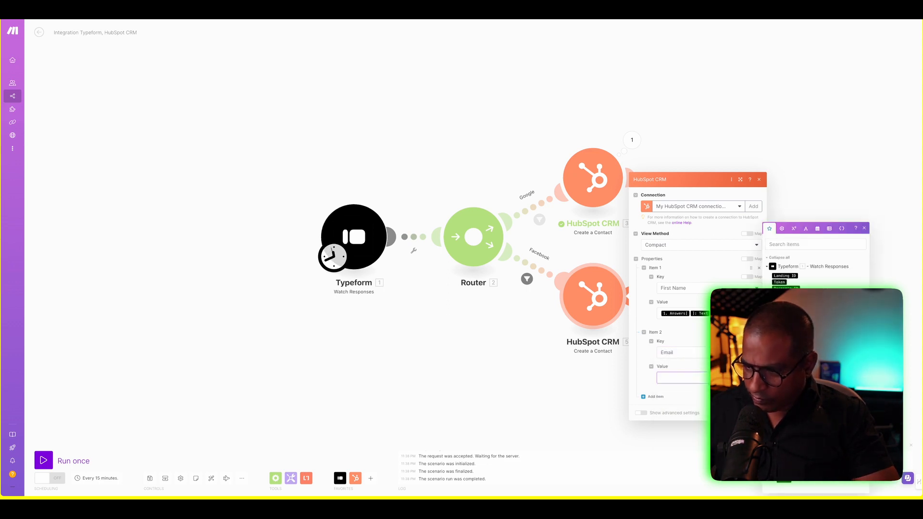
{"action": "left_click", "coordinate": [788, 365]}
{"action": "left_click", "coordinate": [753, 413]}
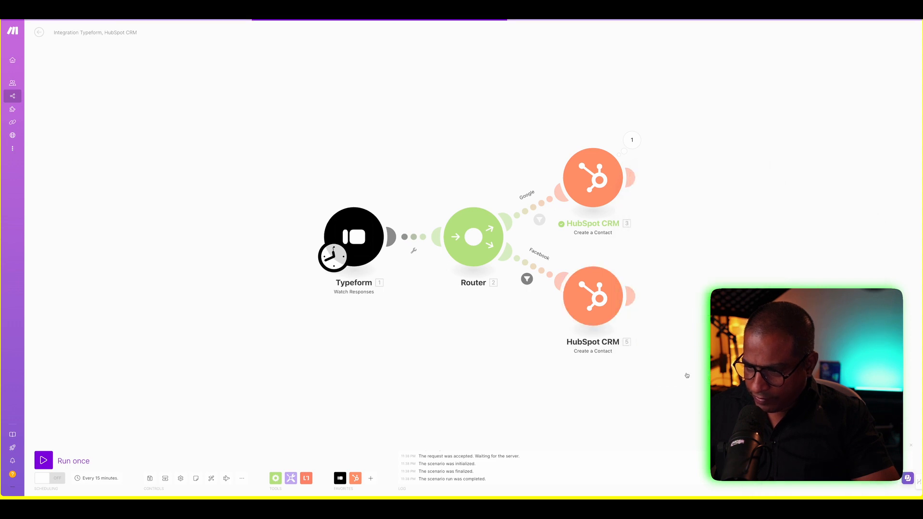
- Add a Company Name property mapped from the Answers[] Boolean value and save
{"action": "left_click", "coordinate": [593, 296]}
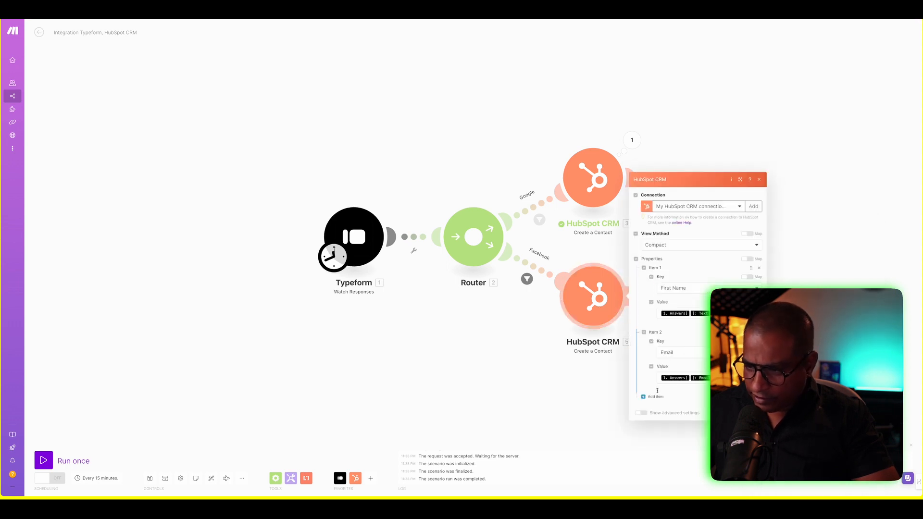
{"action": "left_click", "coordinate": [655, 397]}
{"action": "left_click", "coordinate": [676, 387]}
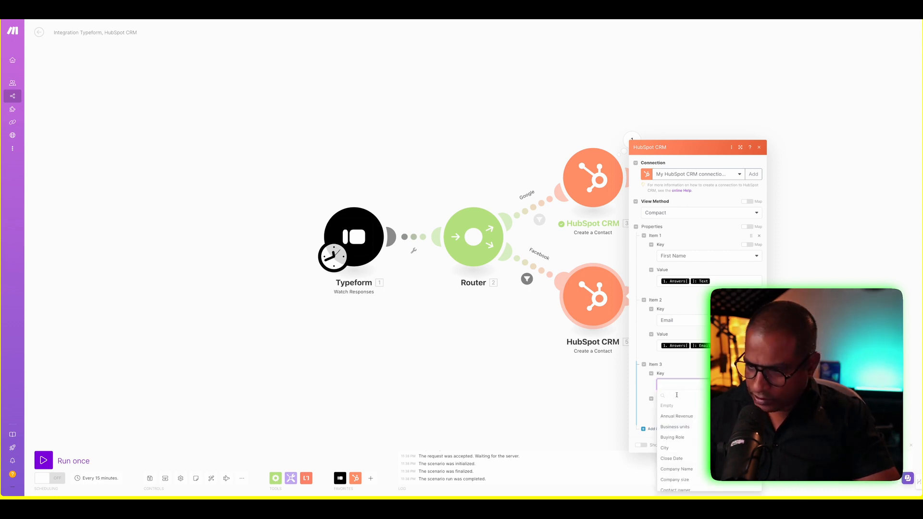
{"action": "type", "text": "company"}
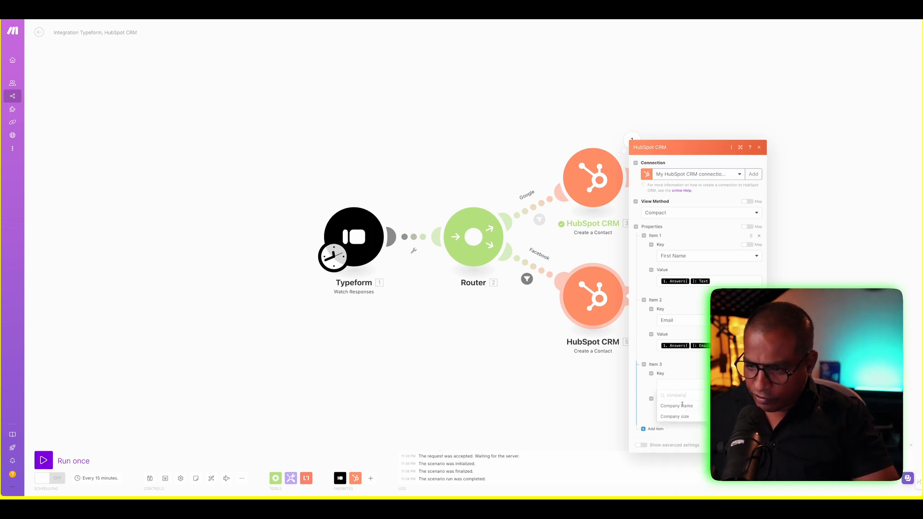
{"action": "left_click", "coordinate": [683, 407]}
{"action": "left_click", "coordinate": [681, 410]}
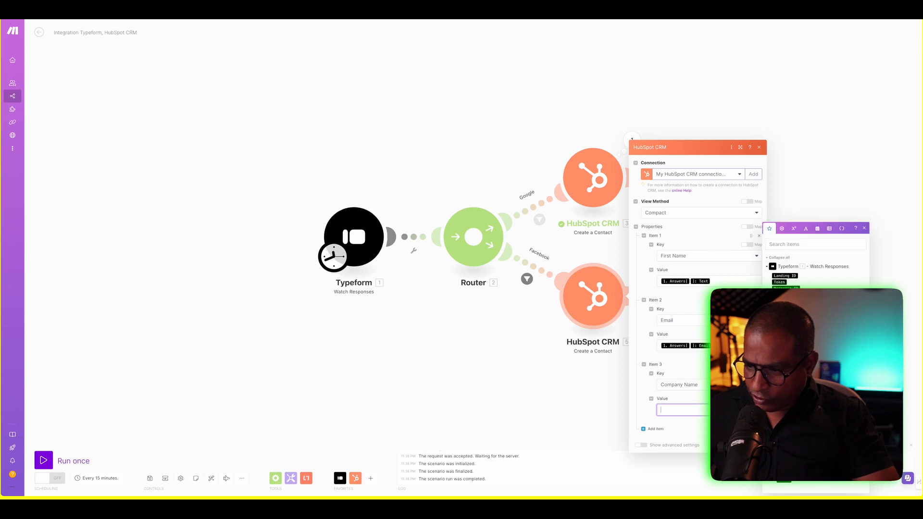
{"action": "left_click", "coordinate": [789, 404]}
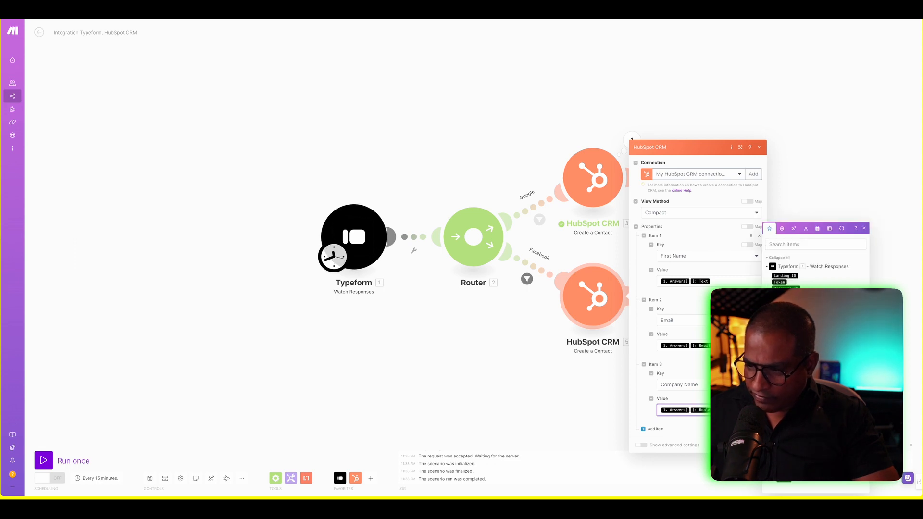
{"action": "left_click", "coordinate": [754, 445]}
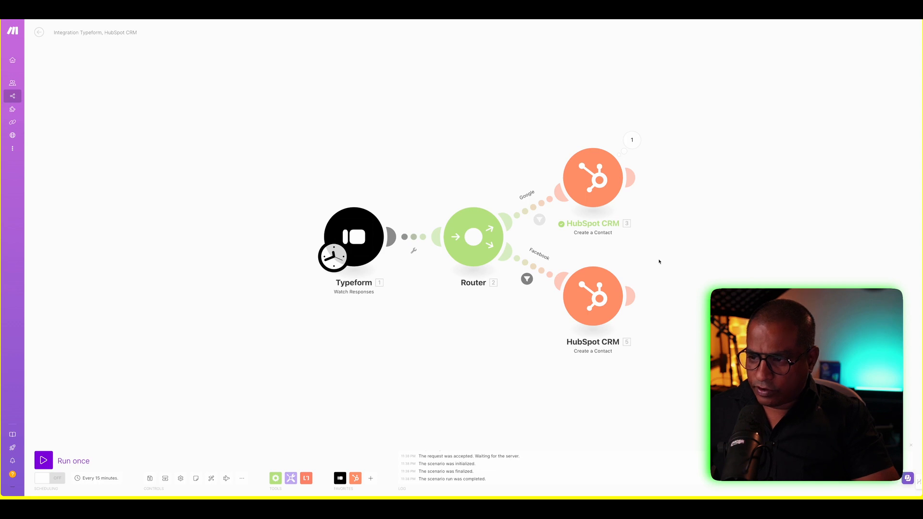
- Test the Facebook-route contact module alone, then run the whole scenario once
{"action": "right_click", "coordinate": [603, 304]}
{"action": "left_click", "coordinate": [616, 316]}
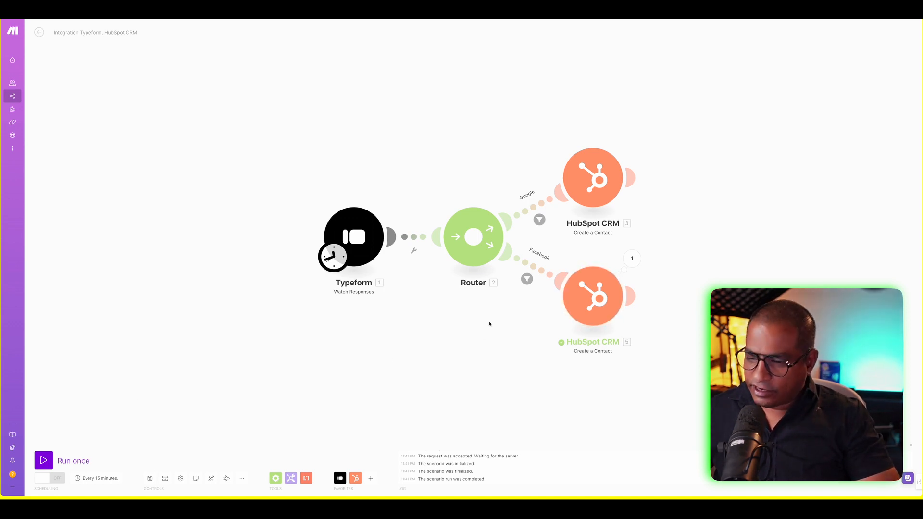
{"action": "left_click", "coordinate": [43, 461]}
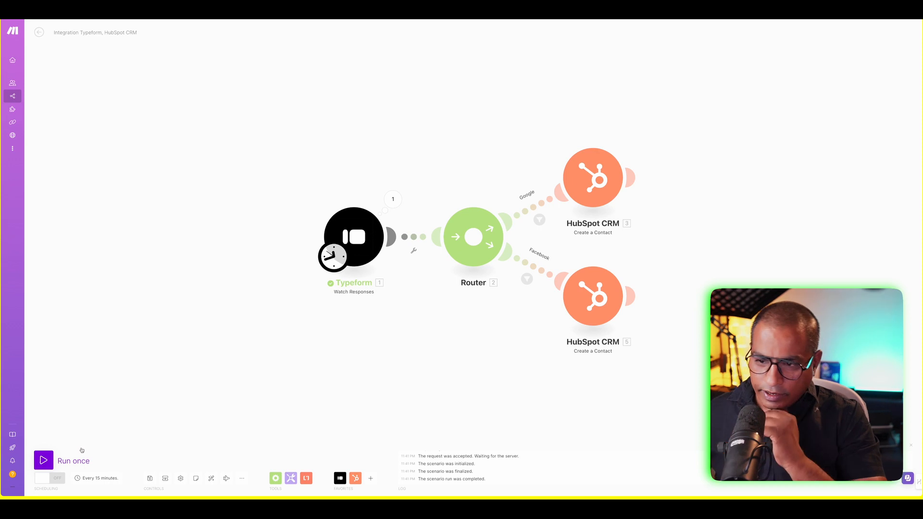
- Run only the Google-route HubSpot contact module as a test
{"action": "right_click", "coordinate": [600, 189]}
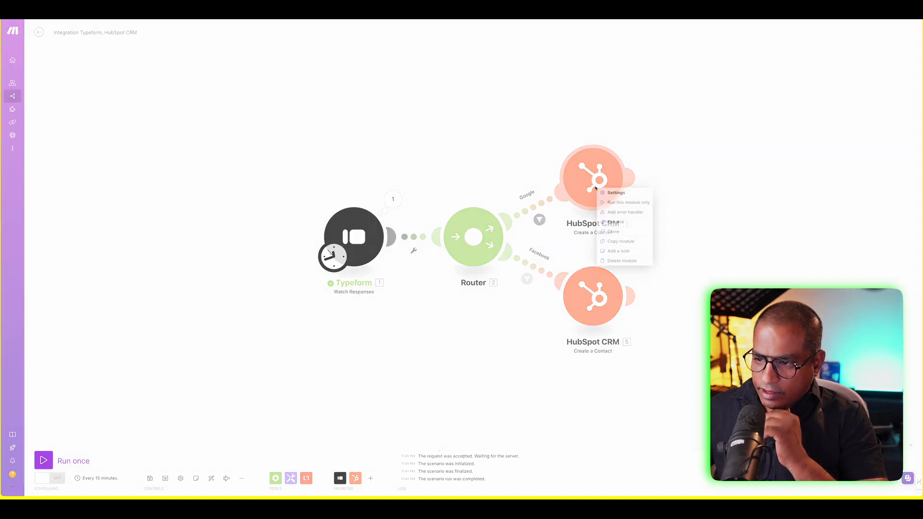
{"action": "left_click", "coordinate": [618, 203]}
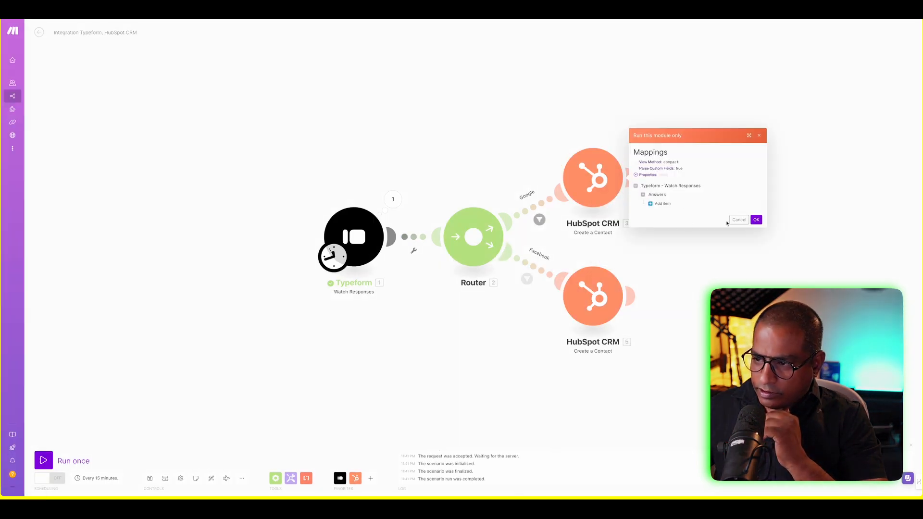
{"action": "left_click", "coordinate": [757, 220]}
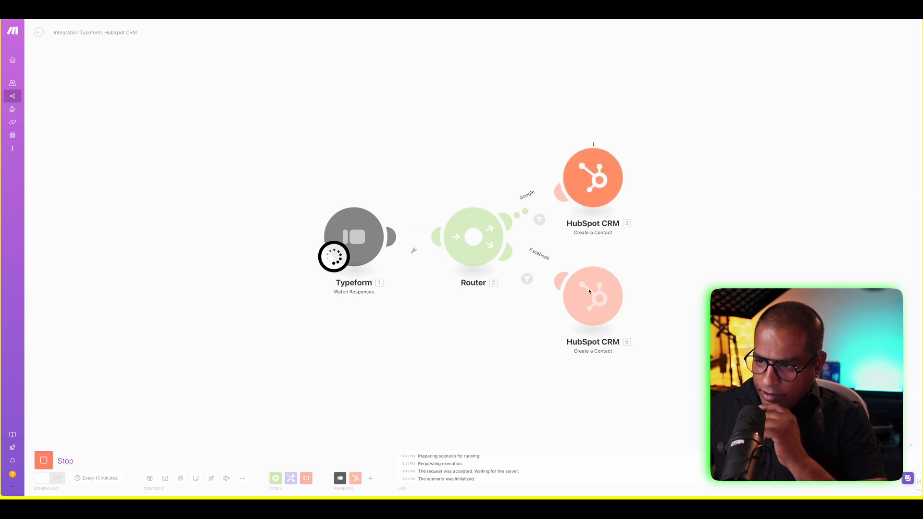
- Run only the Facebook-route HubSpot contact module as a test
{"action": "right_click", "coordinate": [589, 291]}
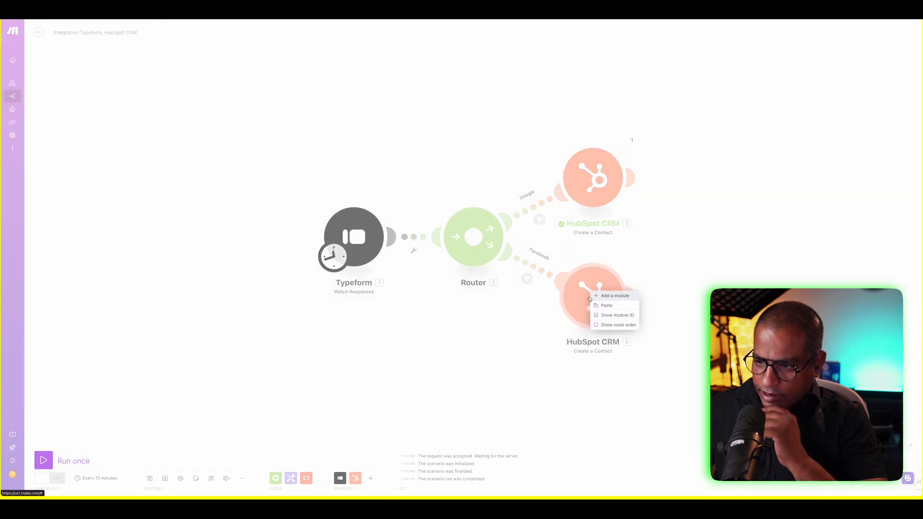
{"action": "right_click", "coordinate": [569, 293]}
{"action": "left_click", "coordinate": [567, 297]}
{"action": "right_click", "coordinate": [585, 301]}
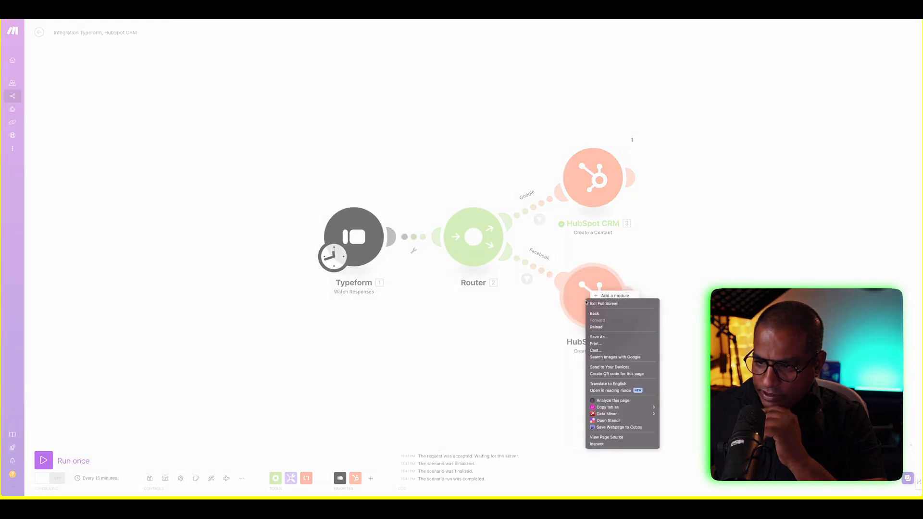
{"action": "left_click", "coordinate": [565, 309]}
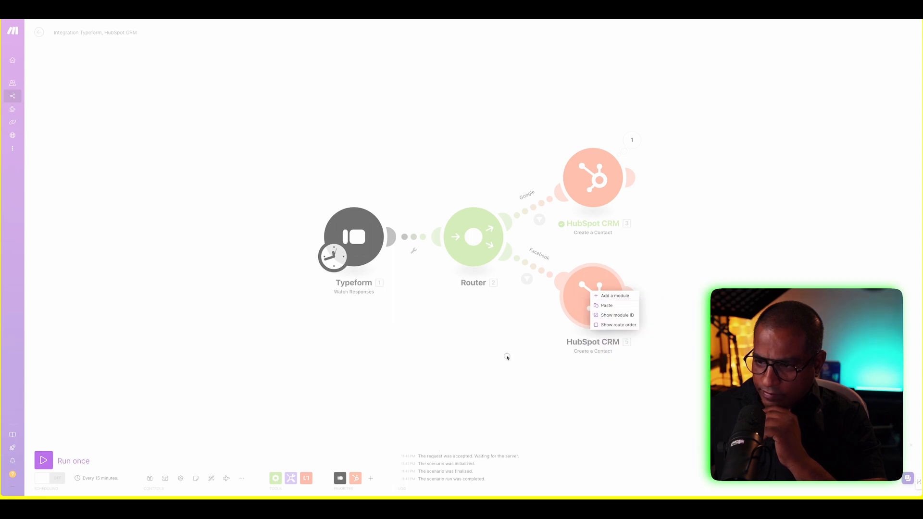
{"action": "left_click", "coordinate": [507, 358]}
{"action": "right_click", "coordinate": [577, 309]}
{"action": "left_click", "coordinate": [587, 319]}
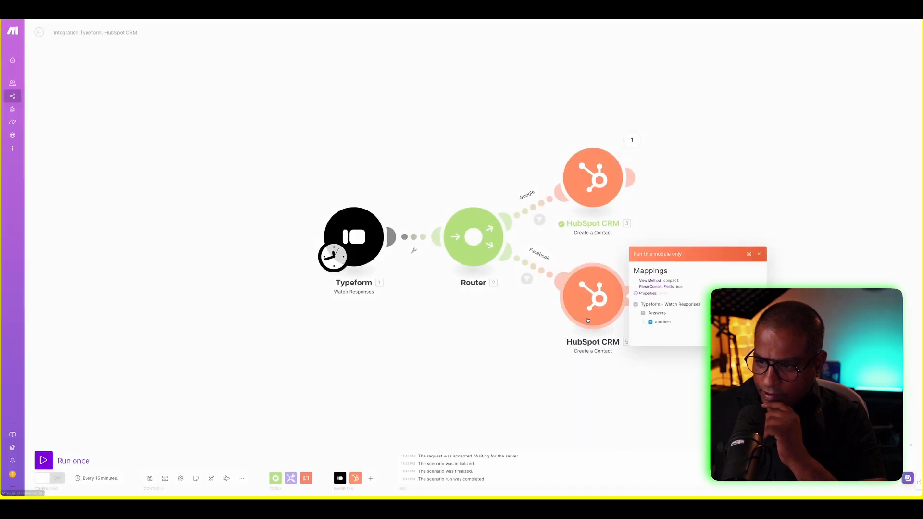
{"action": "left_click", "coordinate": [753, 337]}
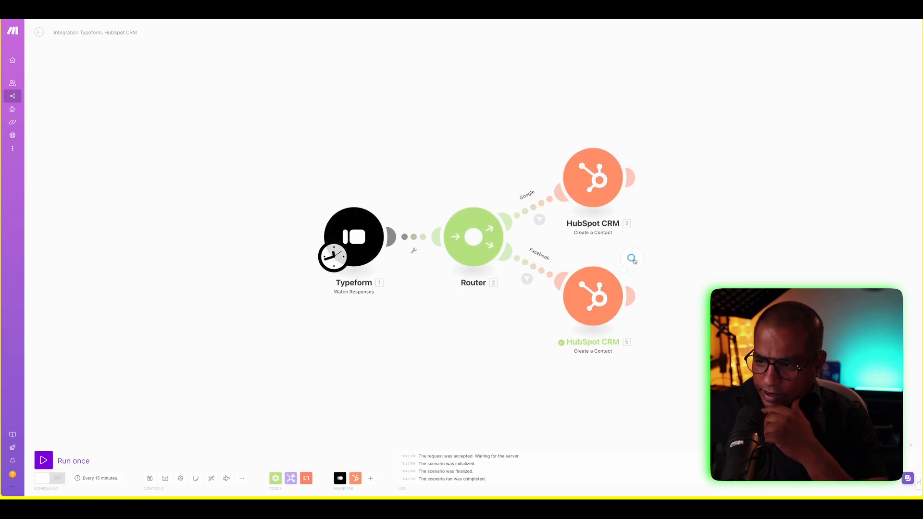
- Inspect the Facebook module's run results, expanding sent properties firstname, email and company
{"action": "left_click", "coordinate": [633, 260]}
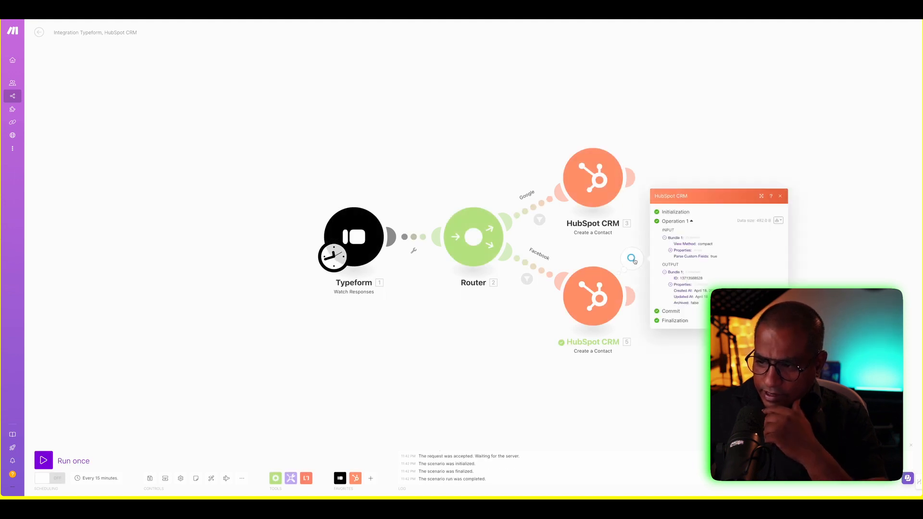
{"action": "left_click", "coordinate": [672, 287]}
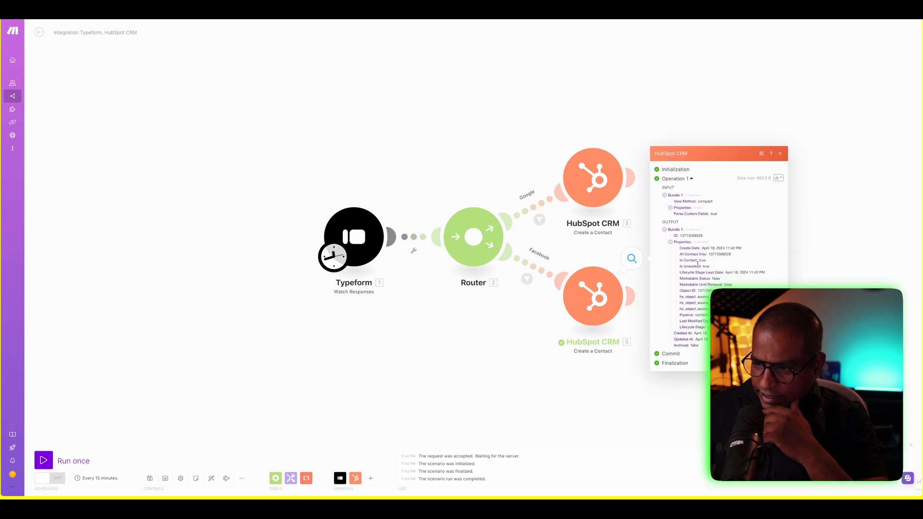
{"action": "left_click", "coordinate": [671, 208]}
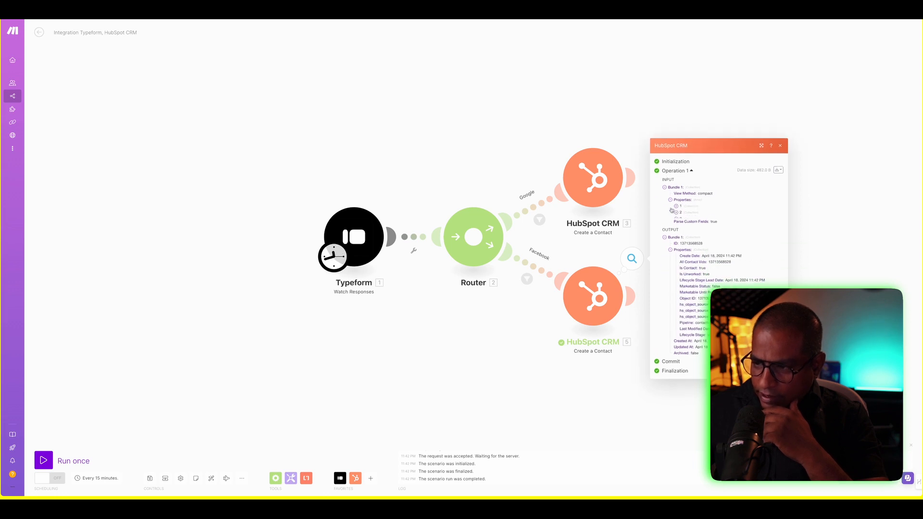
{"action": "left_click", "coordinate": [680, 206]}
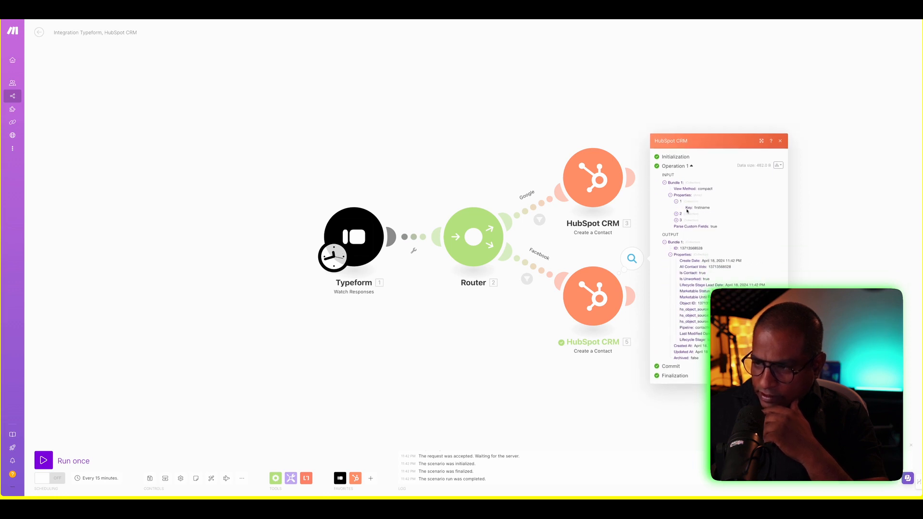
{"action": "left_click", "coordinate": [677, 214]}
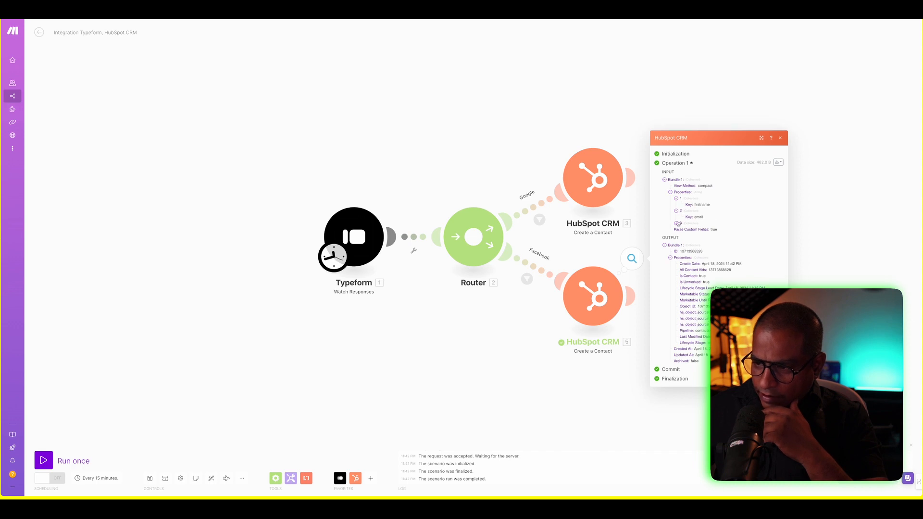
{"action": "left_click", "coordinate": [677, 223]}
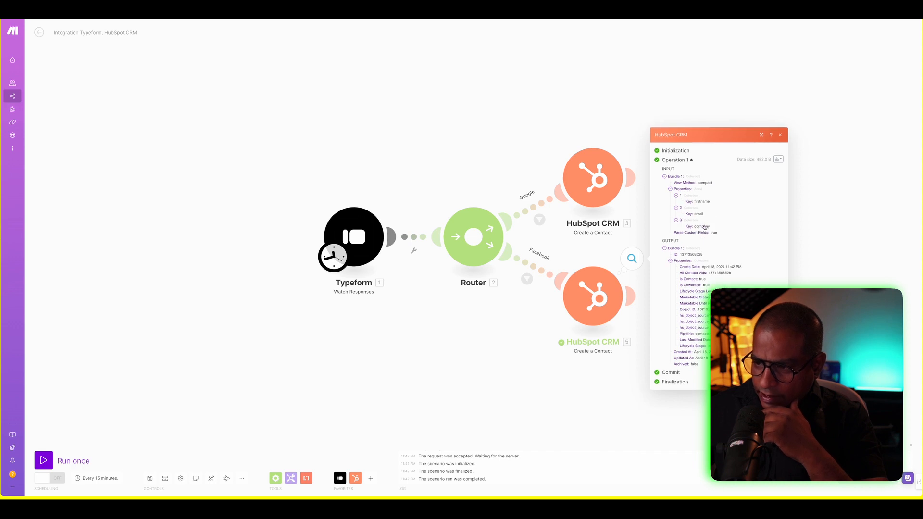
{"action": "left_click", "coordinate": [449, 361]}
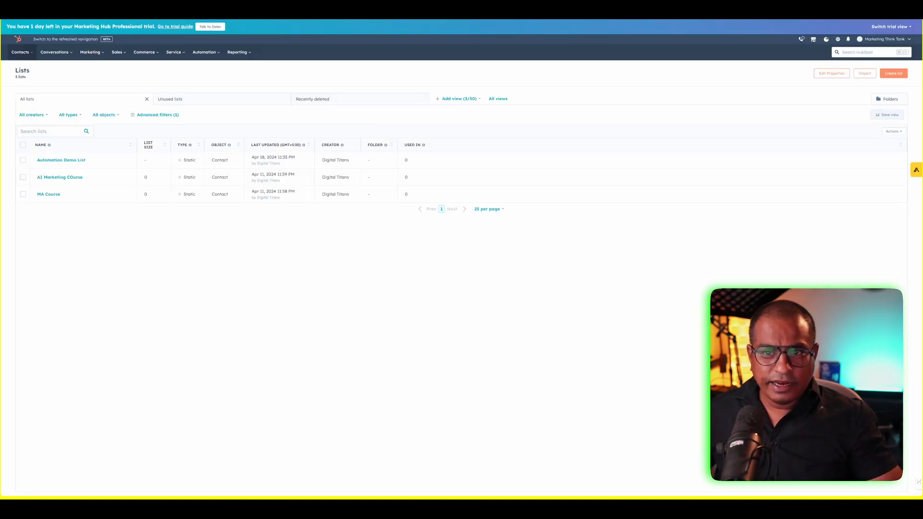
{"action": "left_click", "coordinate": [68, 160]}
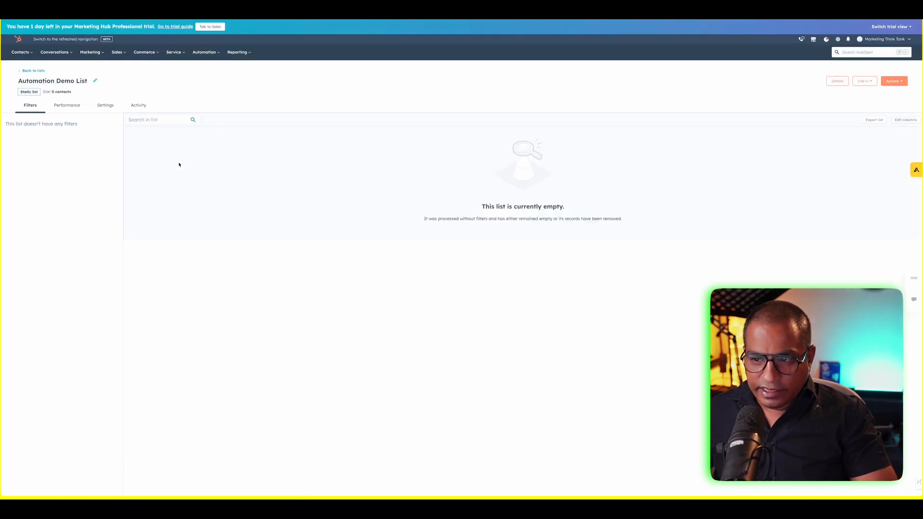
{"action": "left_click", "coordinate": [33, 71]}
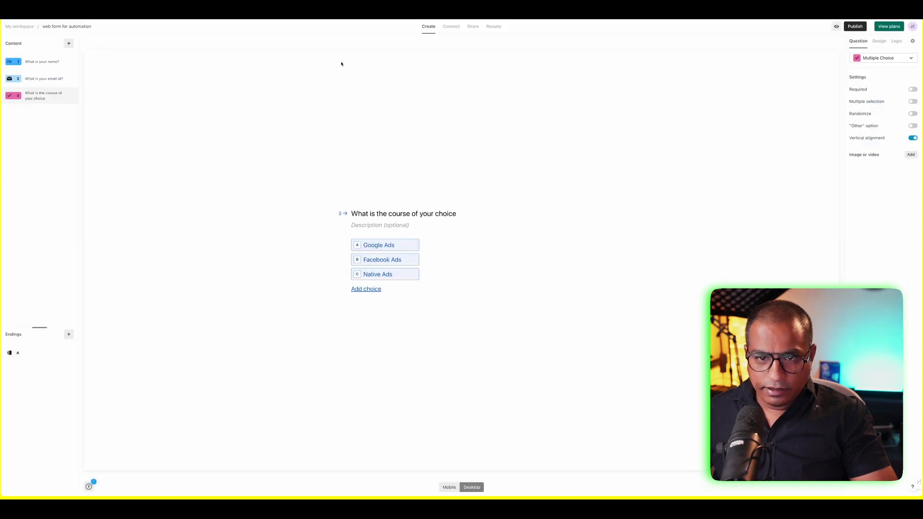
- Copy the form's public link from the Share tab and load it in a new browser tab
{"action": "left_click", "coordinate": [473, 28]}
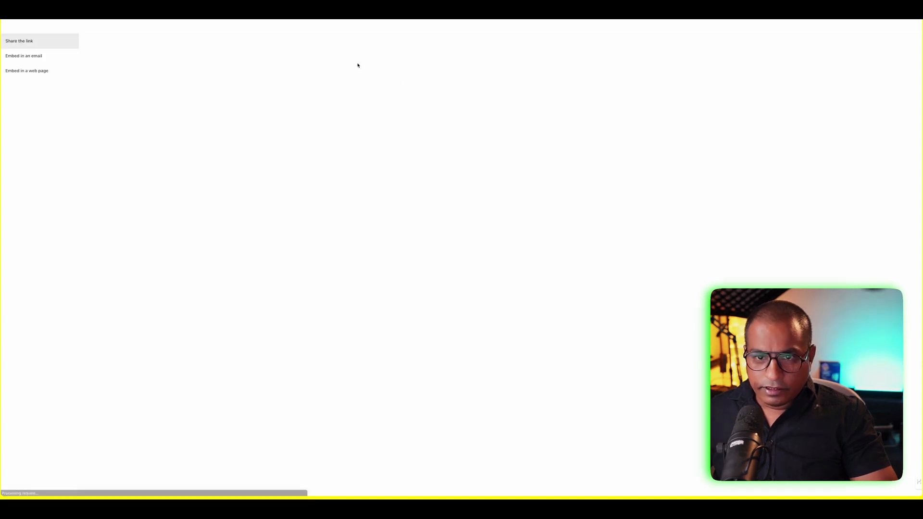
{"action": "left_click", "coordinate": [462, 49]}
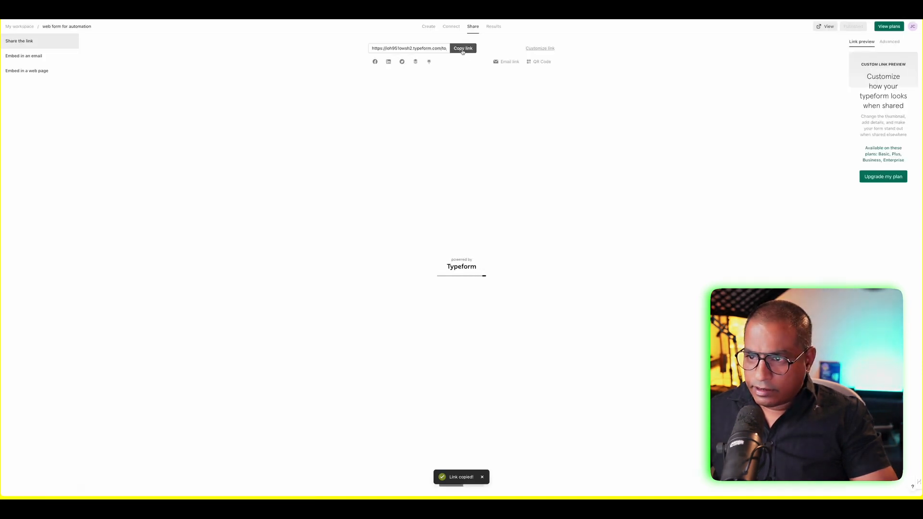
{"action": "key", "text": "super+t"}
{"action": "key", "text": "super+v"}
{"action": "key", "text": "Return"}
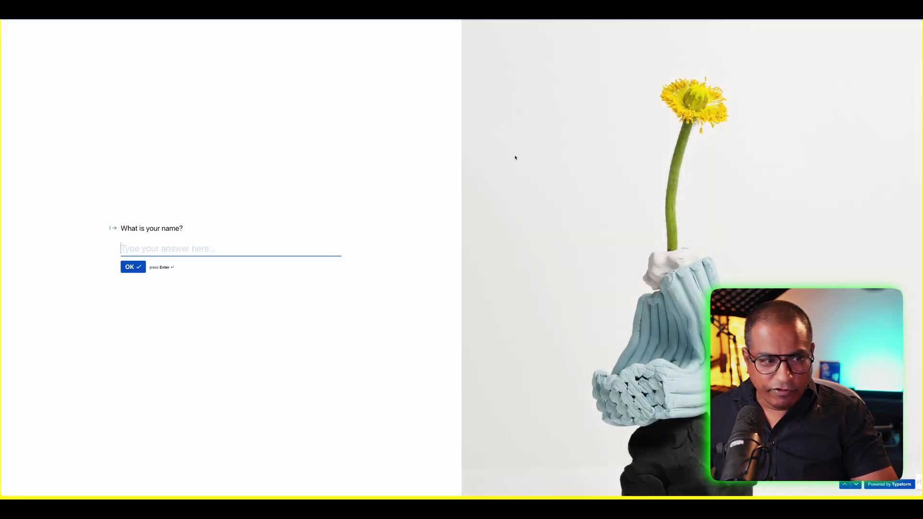
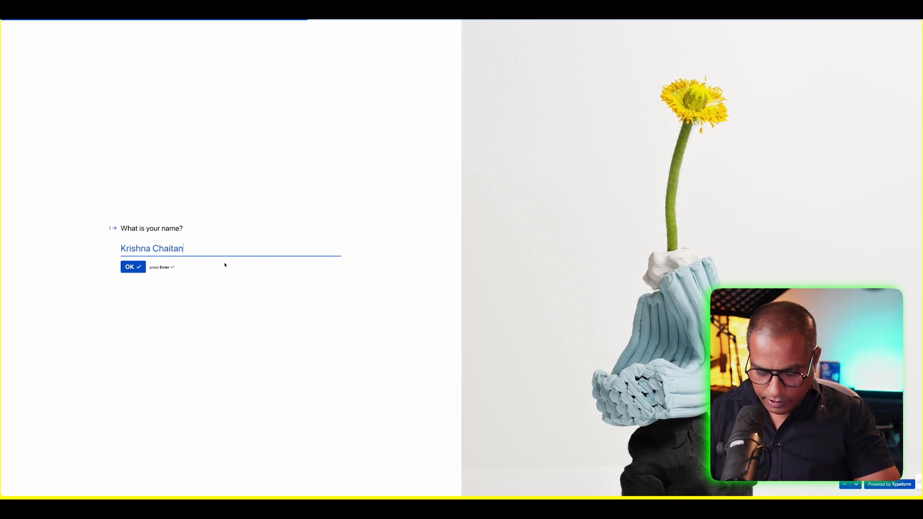
- Submit a first response with a full name, an email address and Google Ads as the course
{"action": "key", "text": "Return"}
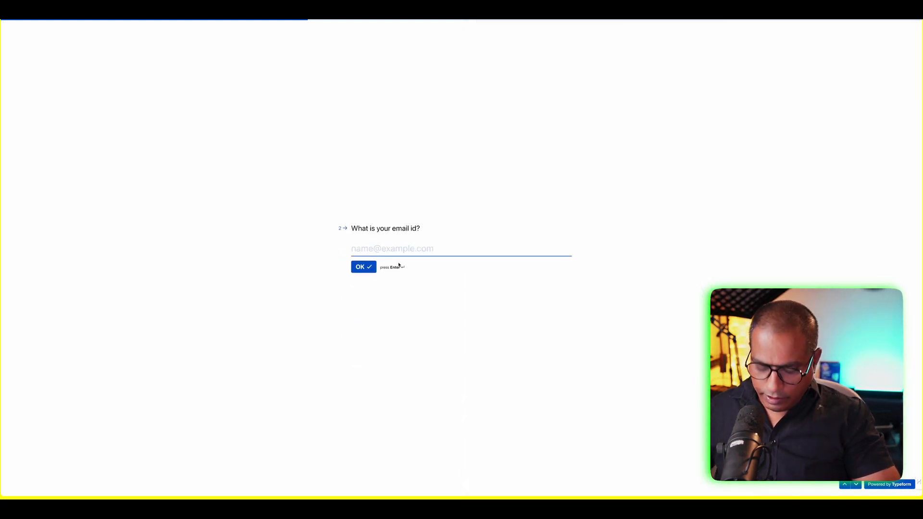
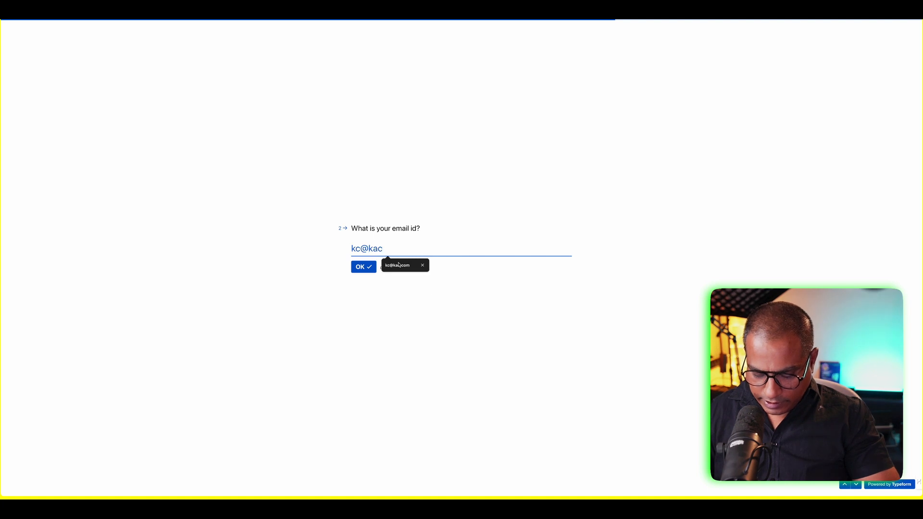
{"action": "key", "text": "Return"}
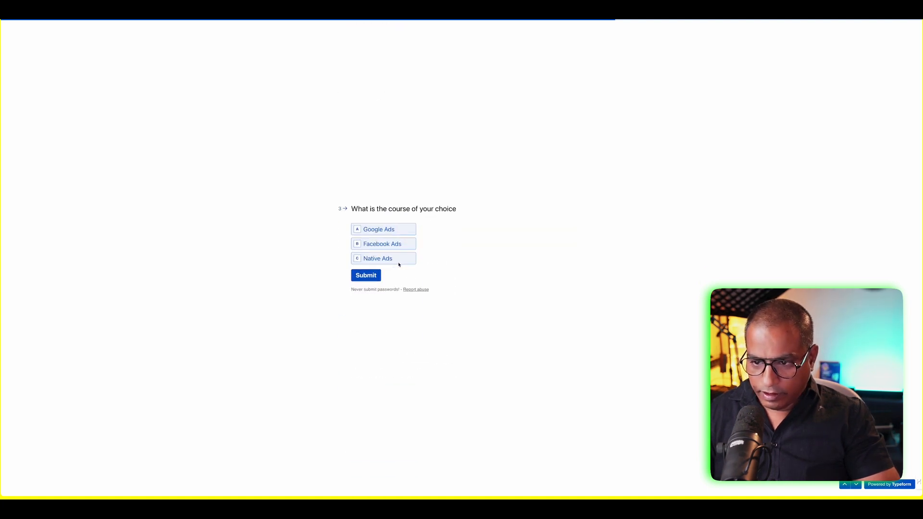
{"action": "left_click", "coordinate": [409, 229]}
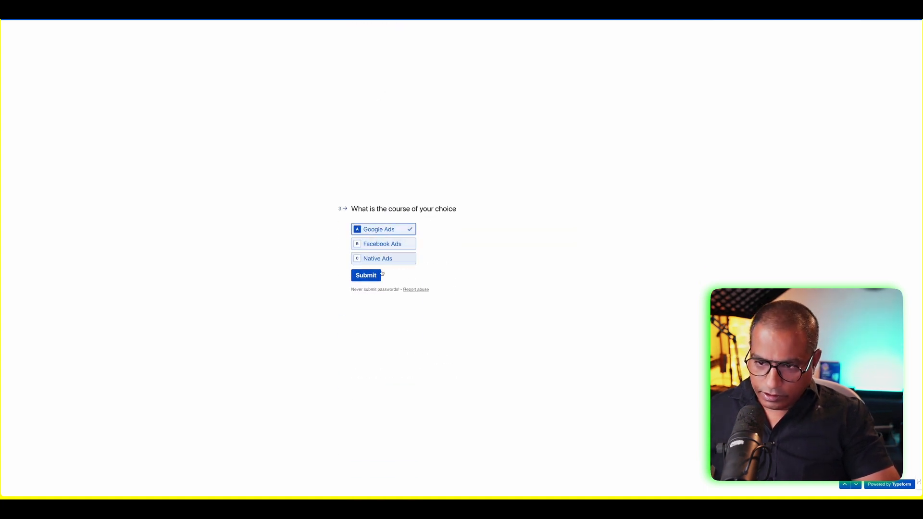
{"action": "left_click", "coordinate": [361, 278]}
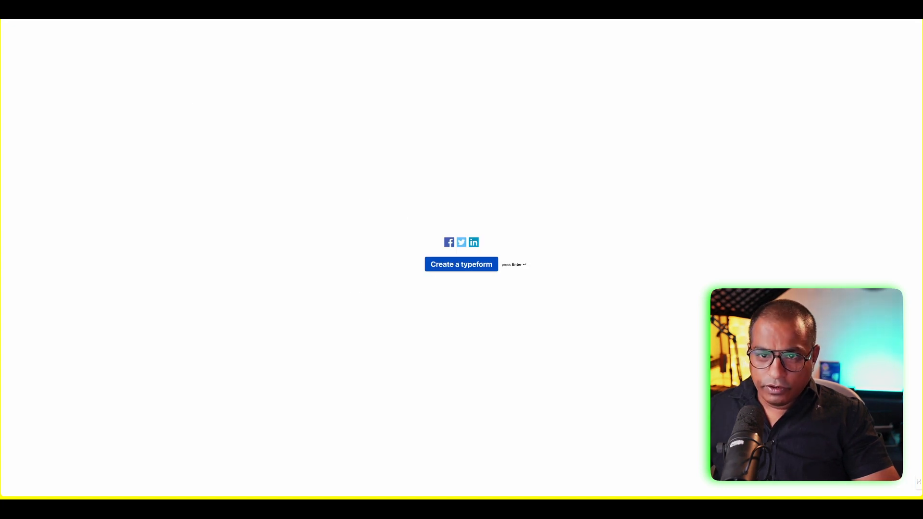
- Reload the form and submit a second response with another name, email and Facebook Ads
{"action": "key", "text": "Return"}
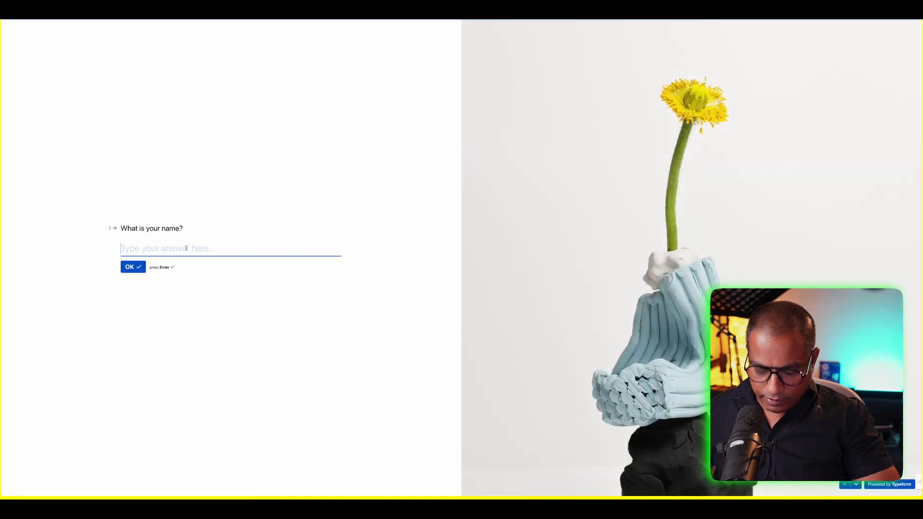
{"action": "type", "text": "T"}
{"action": "key", "text": "BackSpace"}
{"action": "type", "text": "Rama"}
{"action": "key", "text": "Return"}
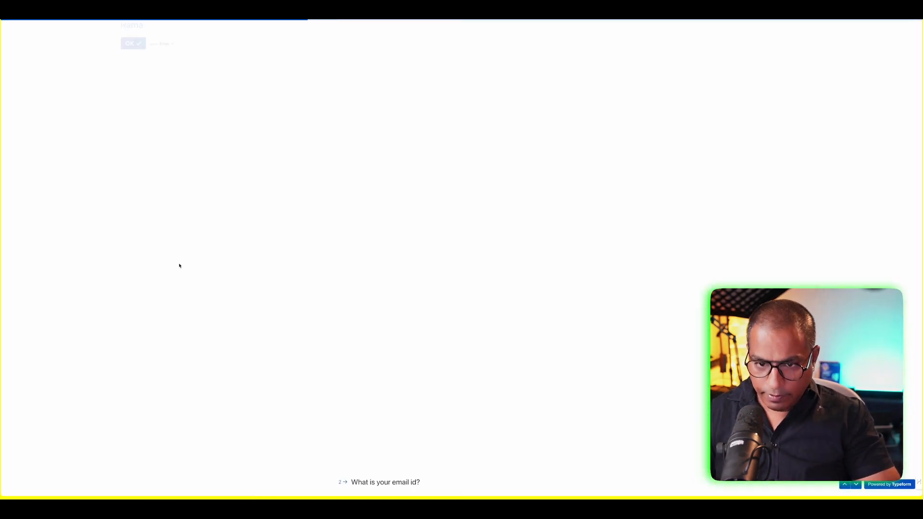
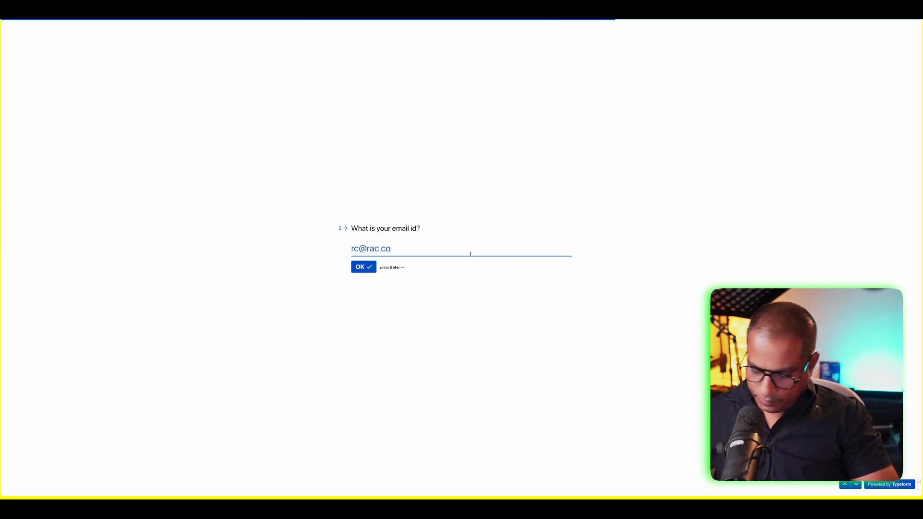
{"action": "key", "text": "Return"}
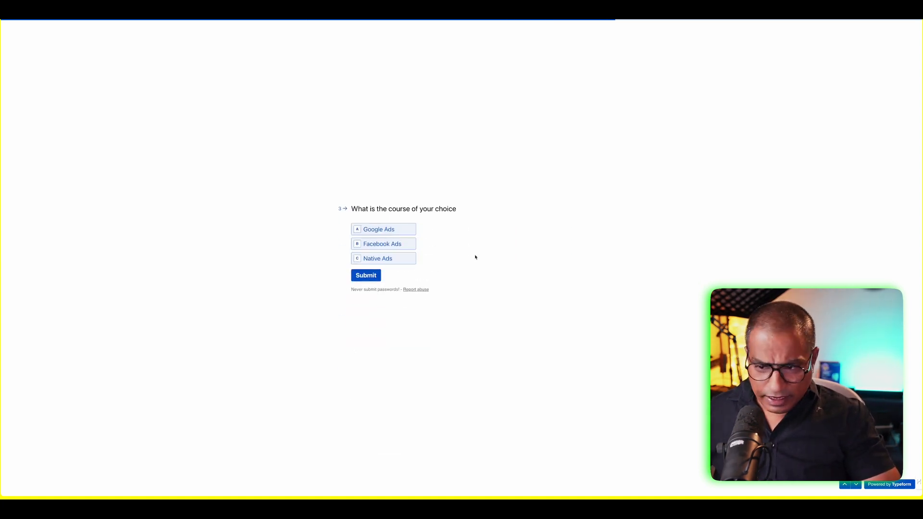
{"action": "left_click", "coordinate": [365, 242]}
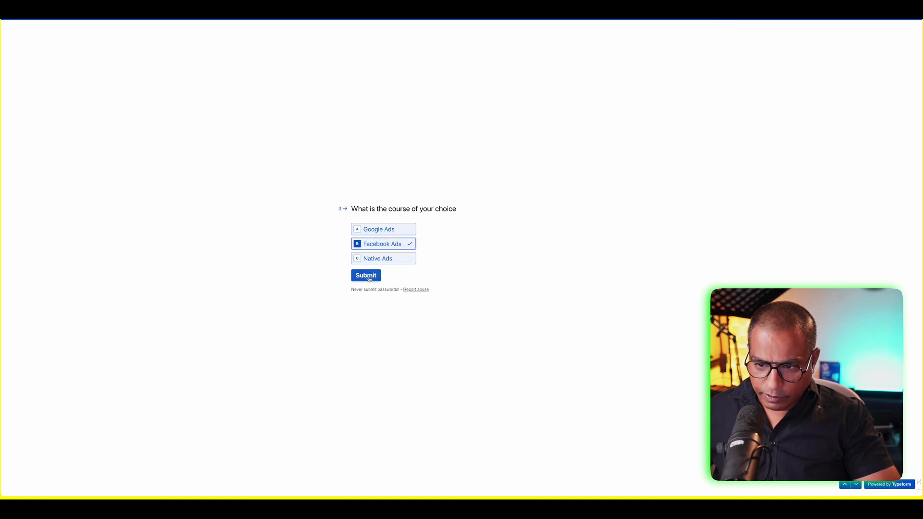
{"action": "left_click", "coordinate": [368, 276]}
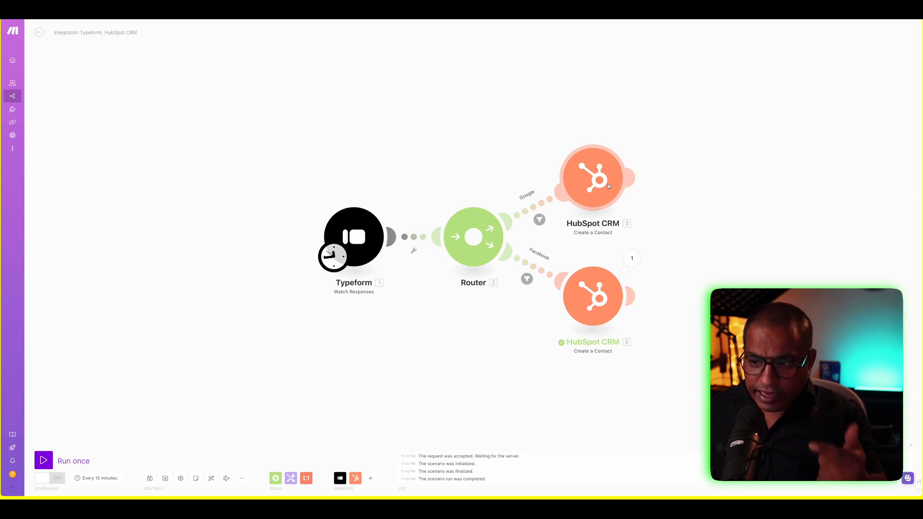
- Run the scenario once, then run the Google-route and Facebook-route HubSpot modules individually
{"action": "left_click", "coordinate": [49, 453]}
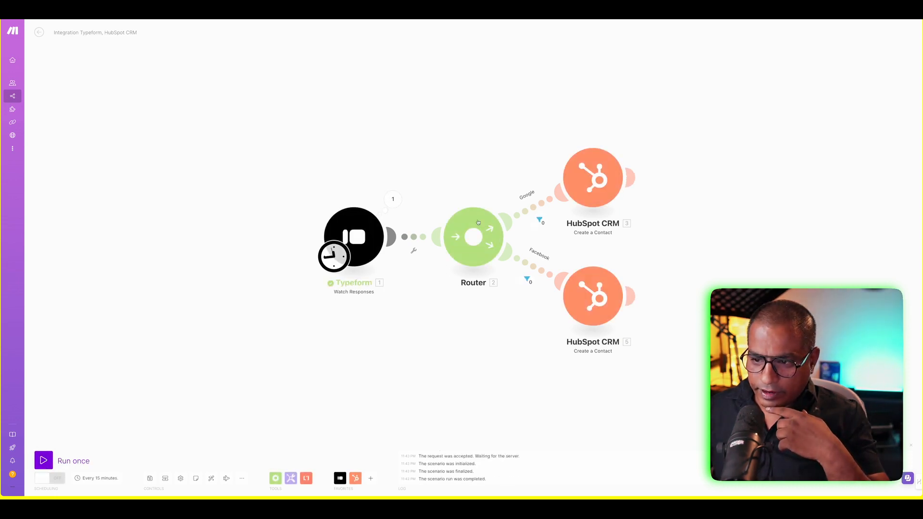
{"action": "right_click", "coordinate": [596, 185]}
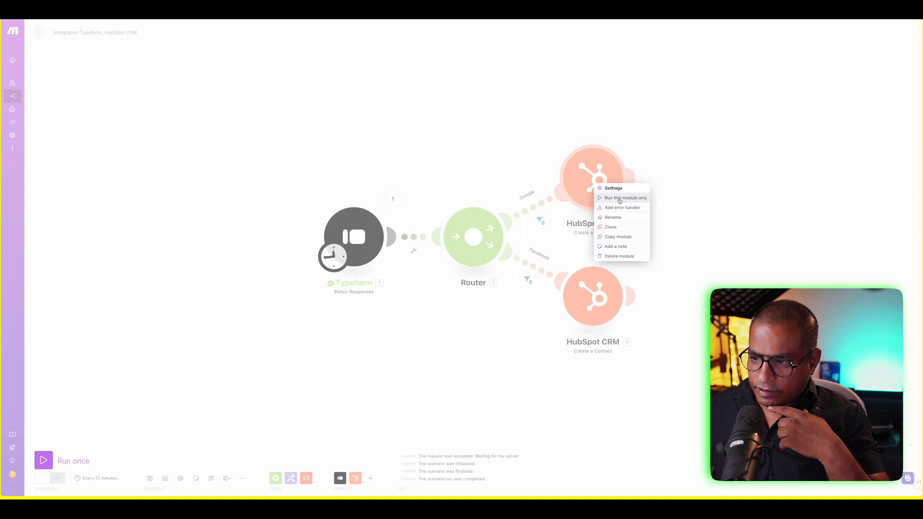
{"action": "left_click", "coordinate": [622, 198]}
{"action": "left_click", "coordinate": [756, 219]}
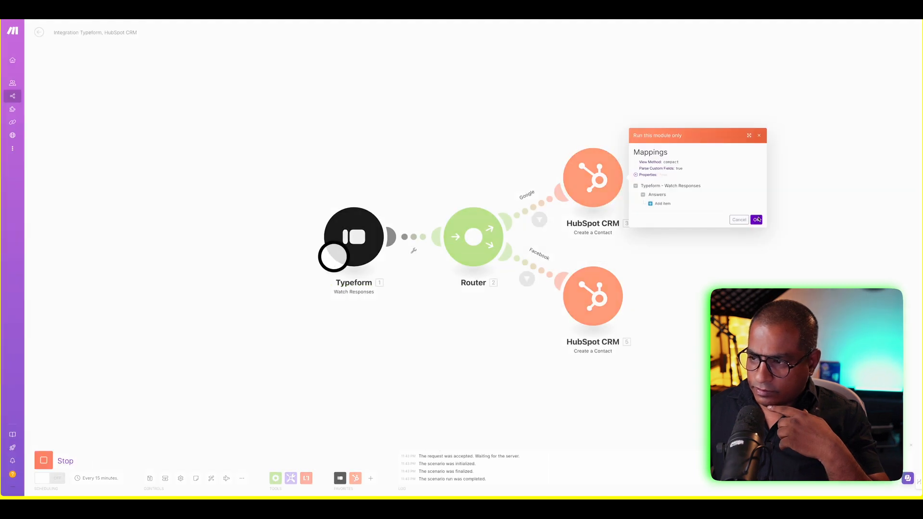
{"action": "right_click", "coordinate": [590, 295]}
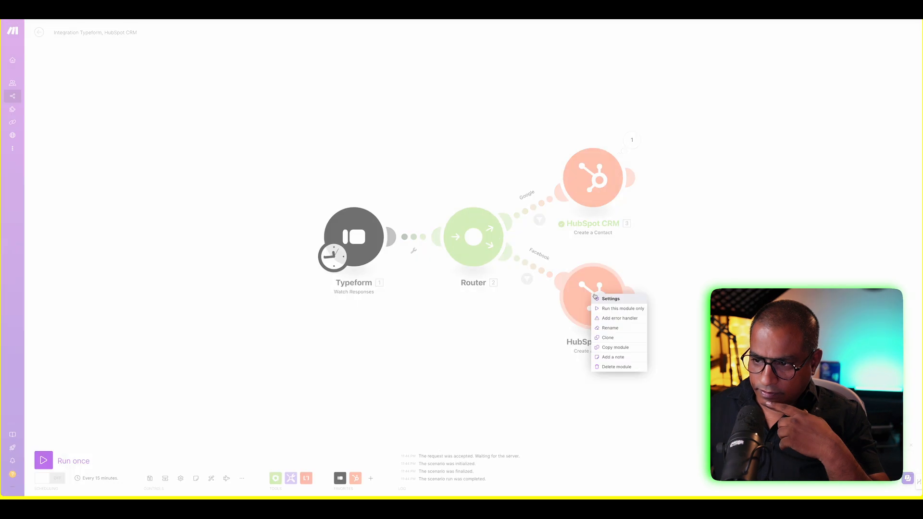
{"action": "left_click", "coordinate": [620, 309]}
{"action": "left_click", "coordinate": [756, 338]}
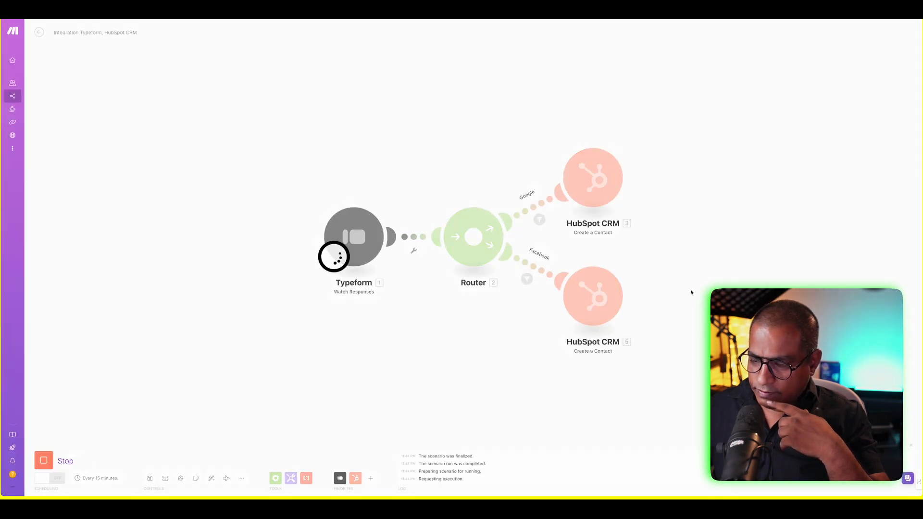
- Run only the Typeform trigger and view its output bundle
{"action": "left_click", "coordinate": [357, 234]}
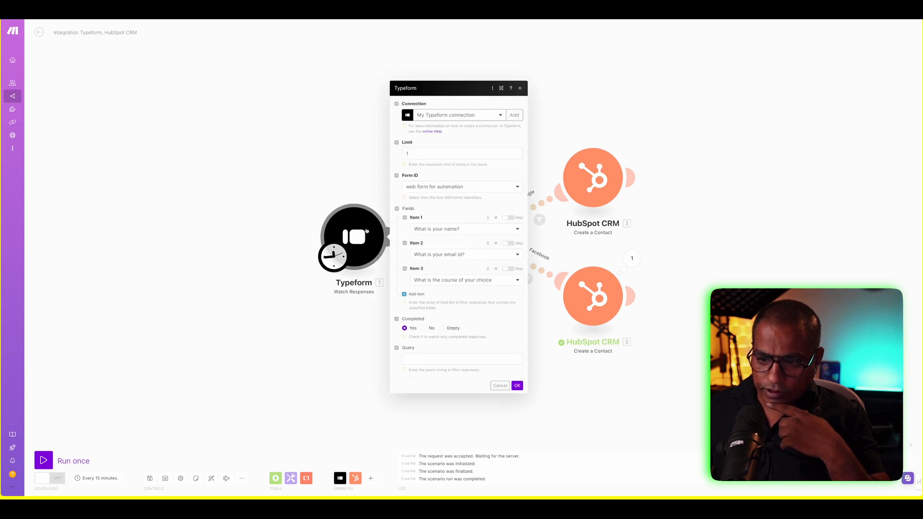
{"action": "left_click", "coordinate": [338, 177]}
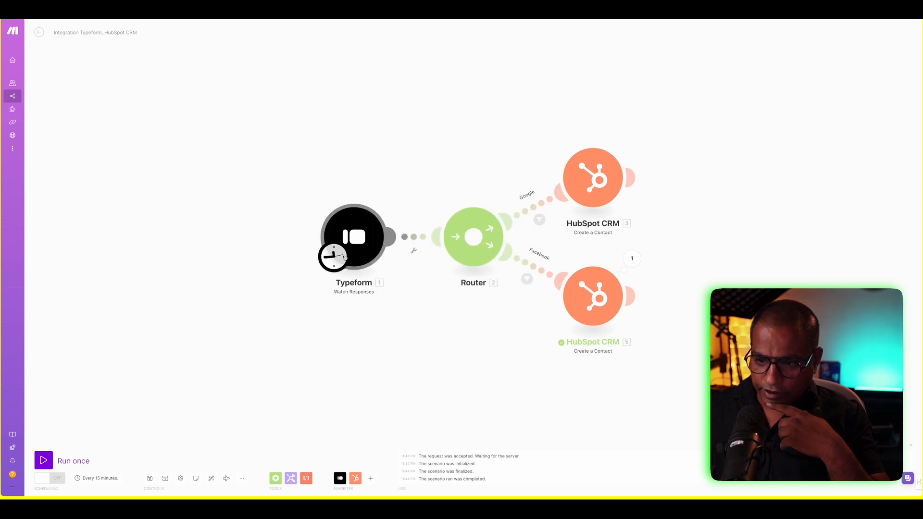
{"action": "left_click", "coordinate": [355, 239]}
{"action": "left_click", "coordinate": [388, 240]}
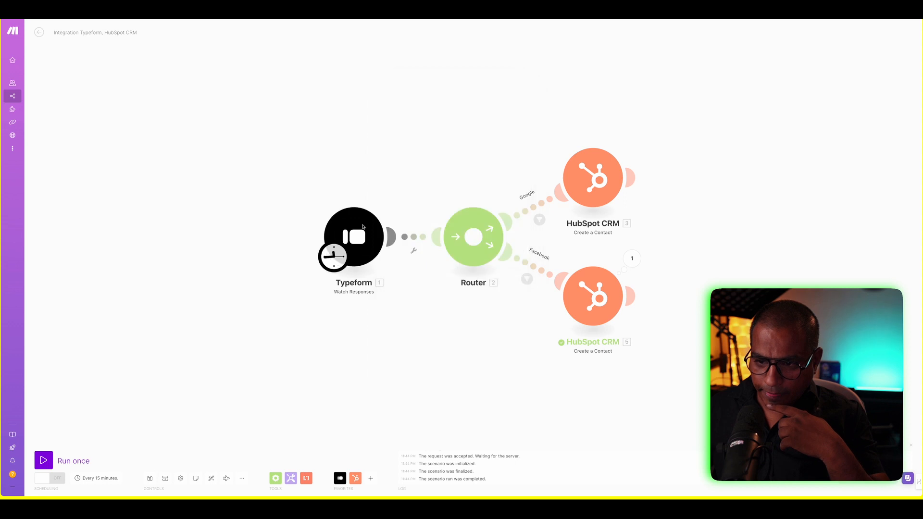
{"action": "right_click", "coordinate": [367, 242]}
{"action": "left_click", "coordinate": [382, 254]}
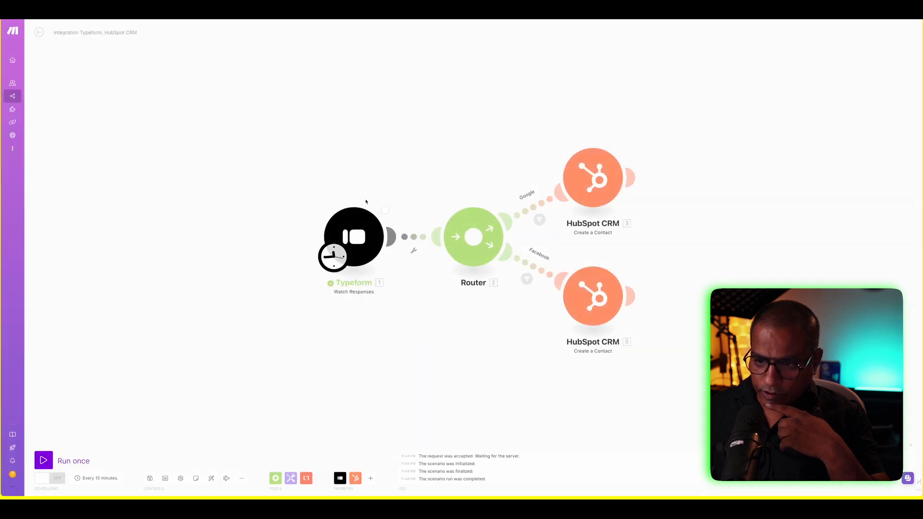
{"action": "left_click", "coordinate": [391, 202]}
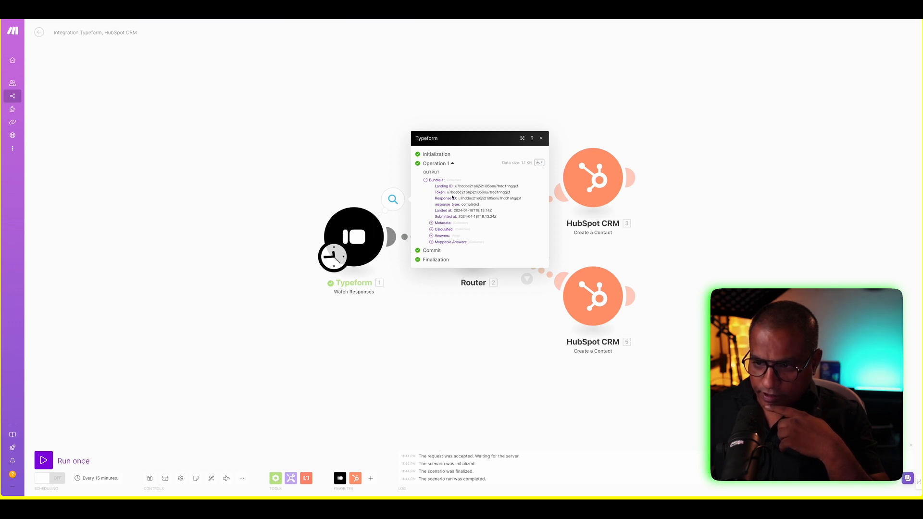
{"action": "left_click", "coordinate": [431, 222]}
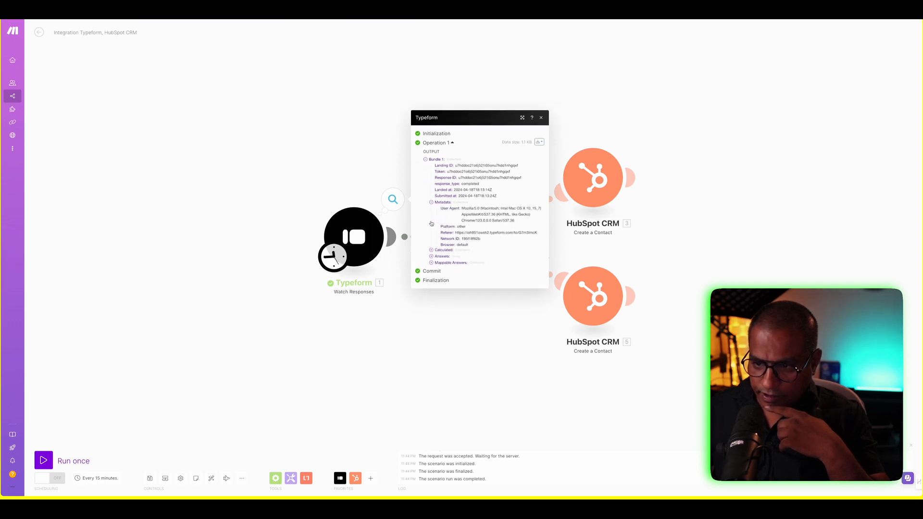
{"action": "left_click", "coordinate": [431, 251]}
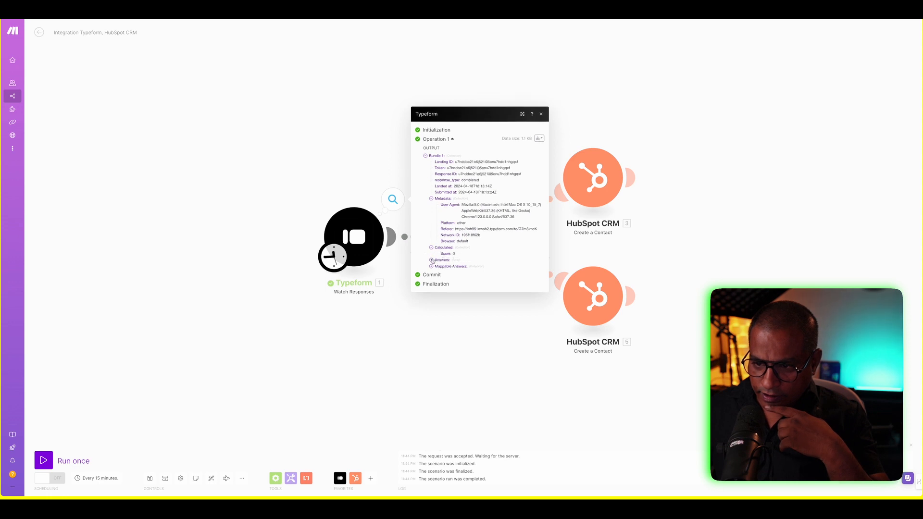
{"action": "left_click", "coordinate": [431, 259]}
{"action": "left_click", "coordinate": [437, 257]}
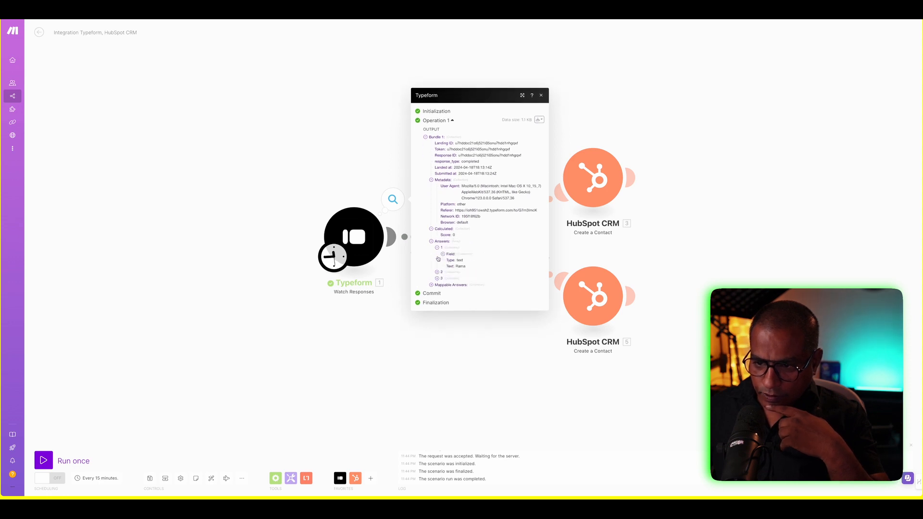
{"action": "left_click", "coordinate": [438, 273]}
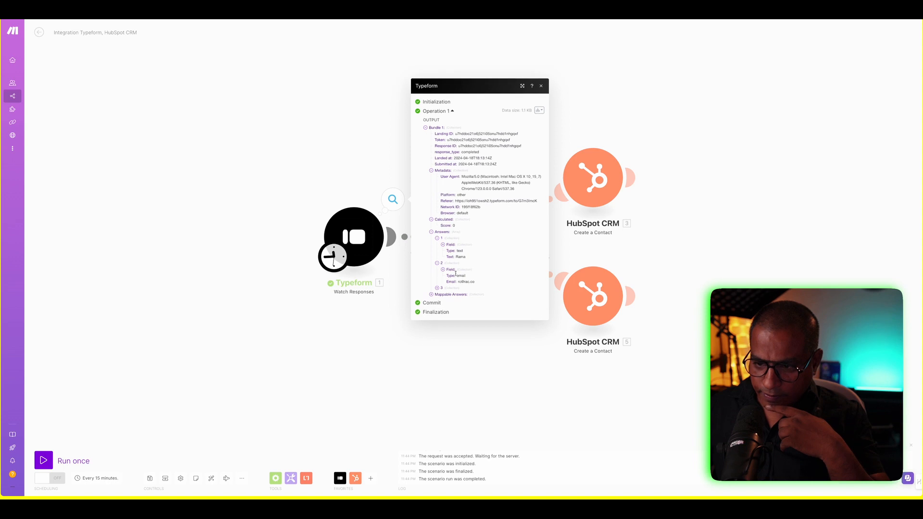
{"action": "left_click", "coordinate": [437, 288]}
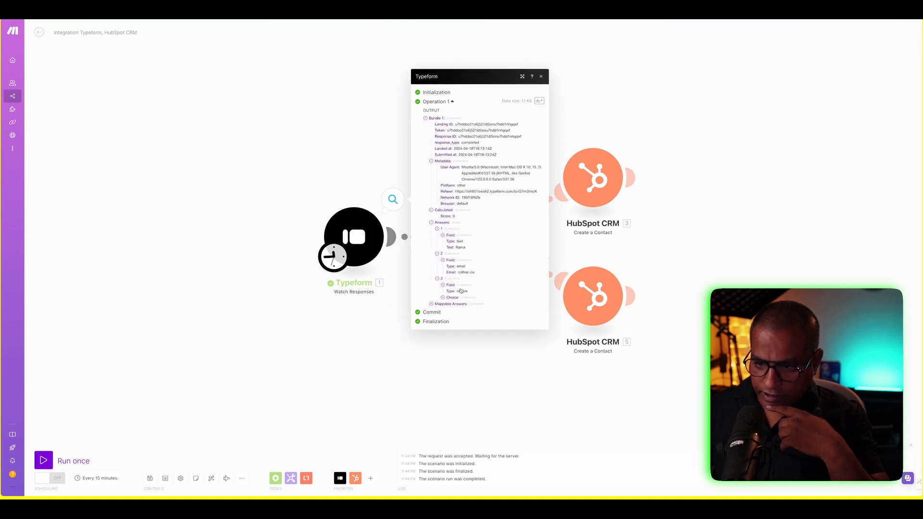
{"action": "left_click", "coordinate": [444, 297]}
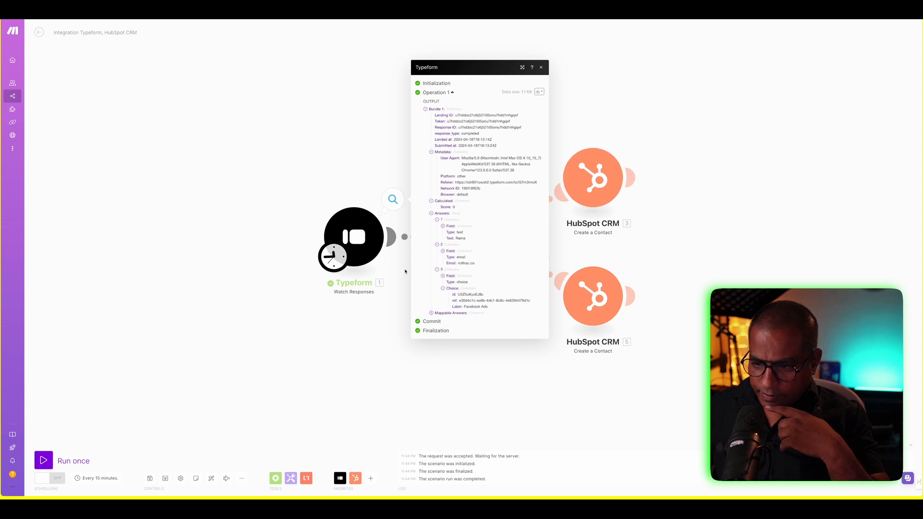
{"action": "left_click", "coordinate": [392, 303]}
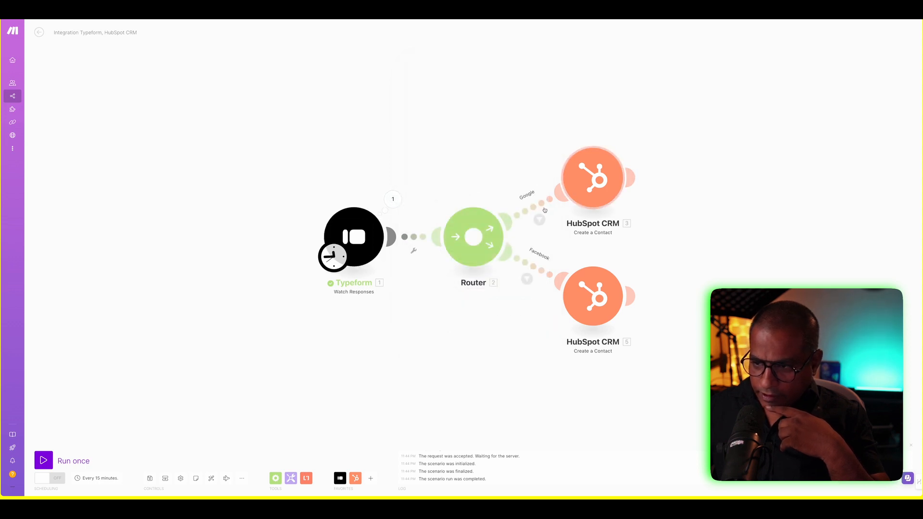
- Run the Google-route HubSpot module alone and check its sent firstname, email and company properties
{"action": "left_click", "coordinate": [607, 168]}
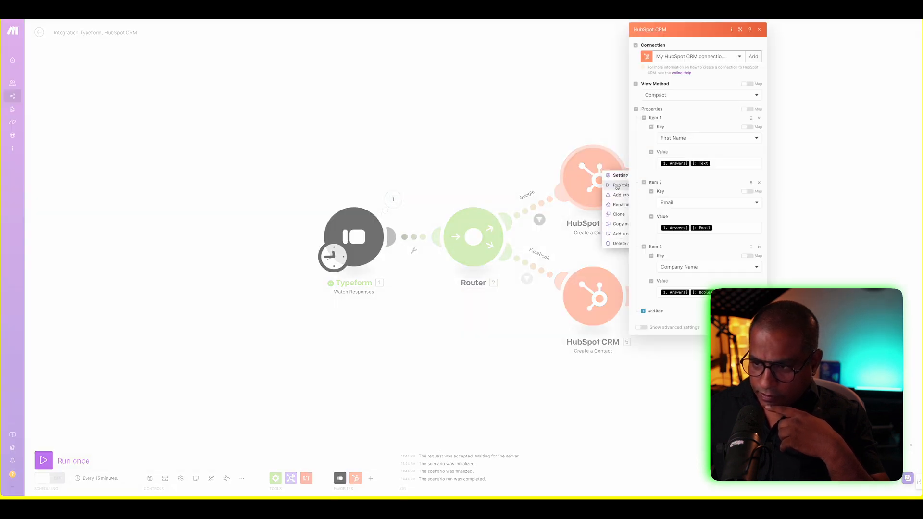
{"action": "left_click", "coordinate": [760, 220]}
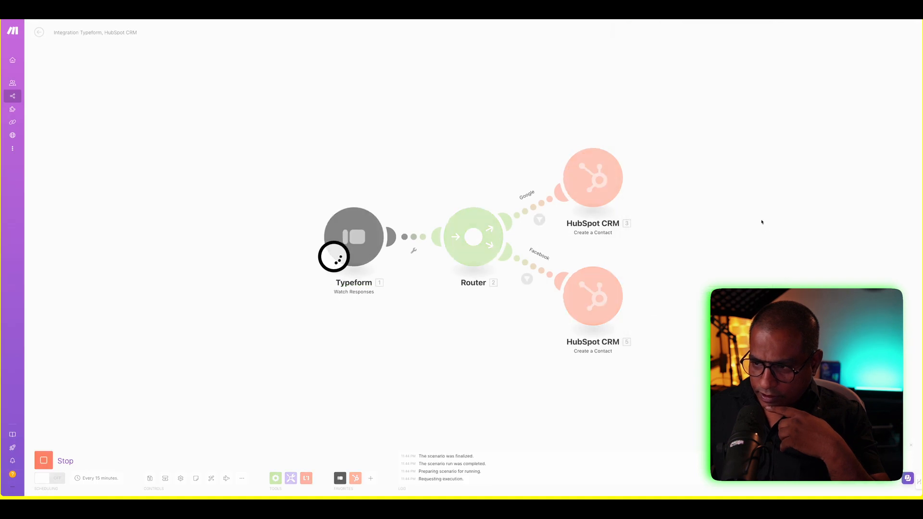
{"action": "left_click", "coordinate": [631, 142]}
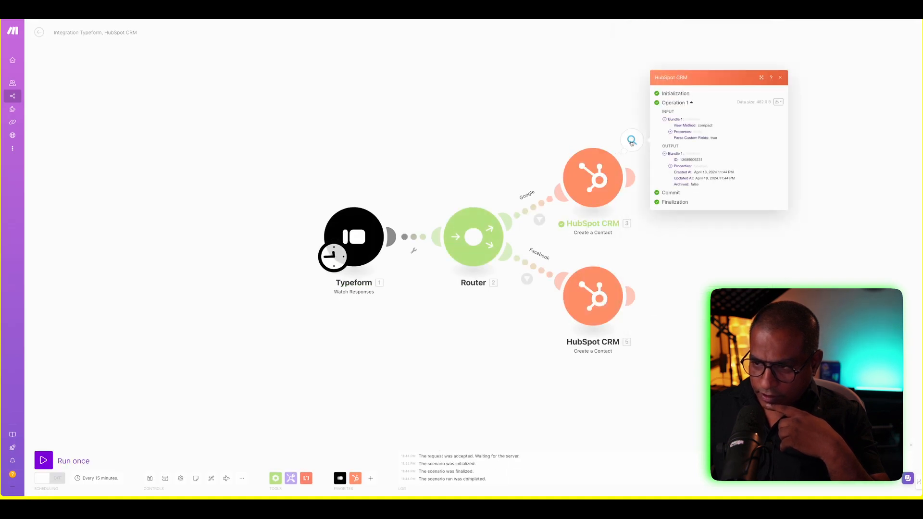
{"action": "left_click", "coordinate": [671, 133]}
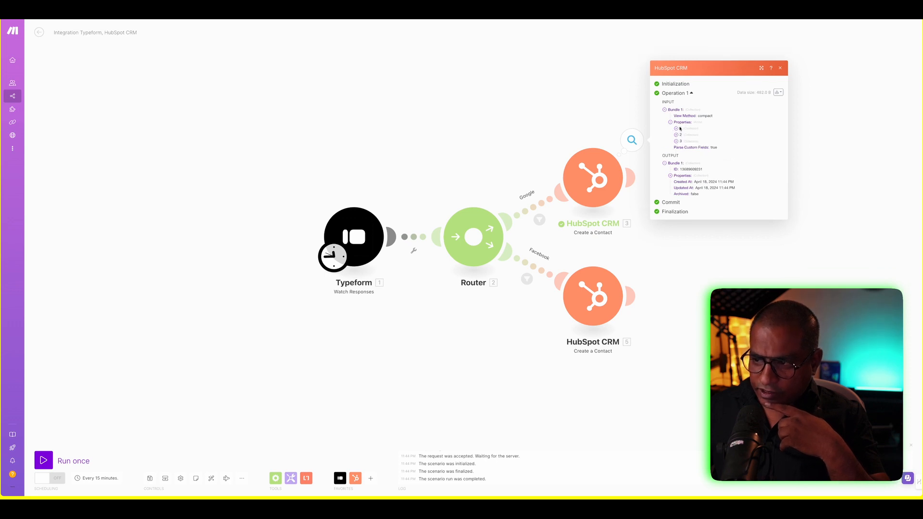
{"action": "left_click", "coordinate": [677, 129]}
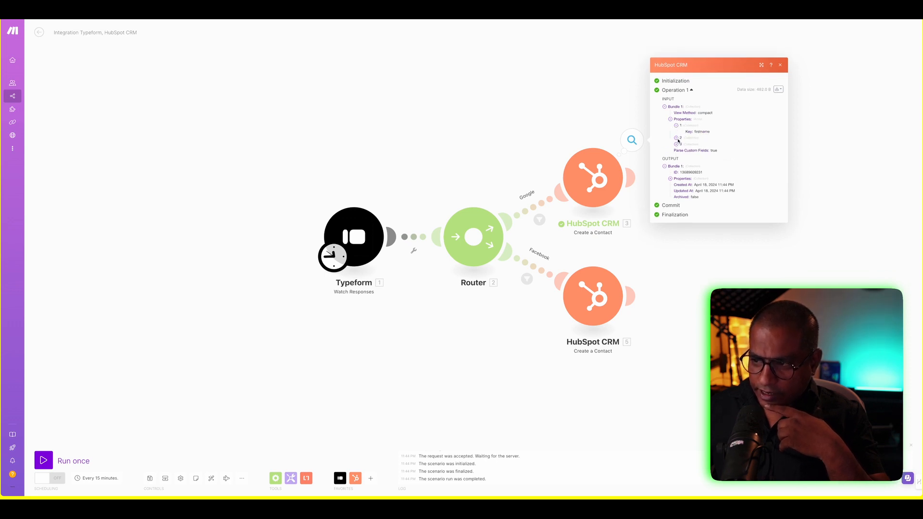
{"action": "left_click", "coordinate": [677, 139]}
{"action": "left_click", "coordinate": [676, 149]}
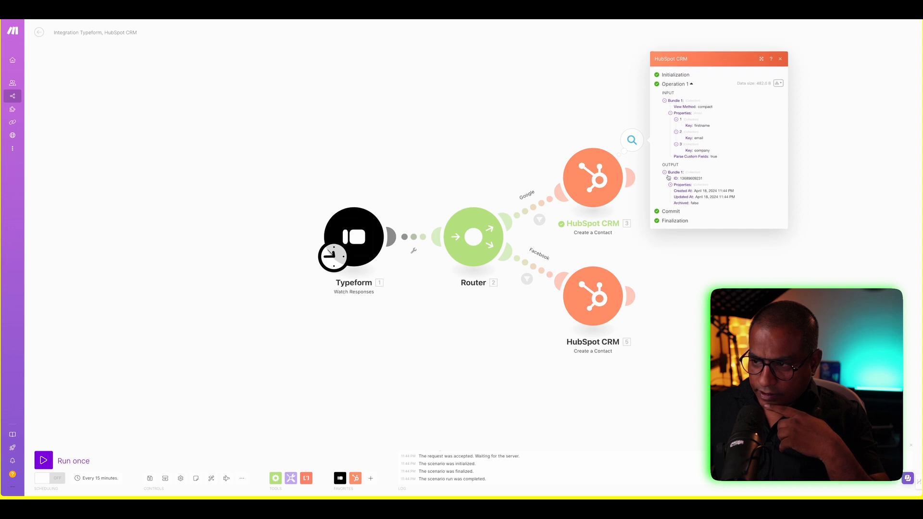
{"action": "left_click", "coordinate": [712, 289]}
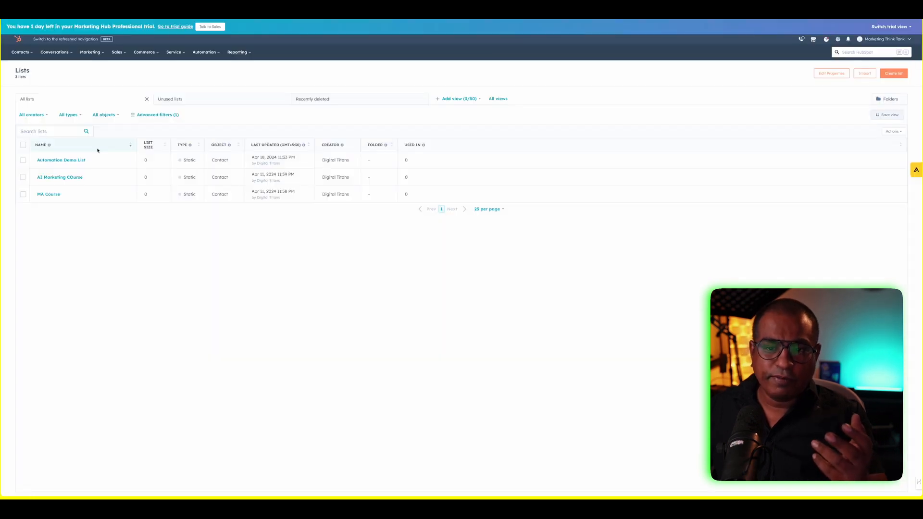
- Open the Automation Demo List and the Contacts table to review the newest 11:44 PM contacts
{"action": "left_click", "coordinate": [68, 160]}
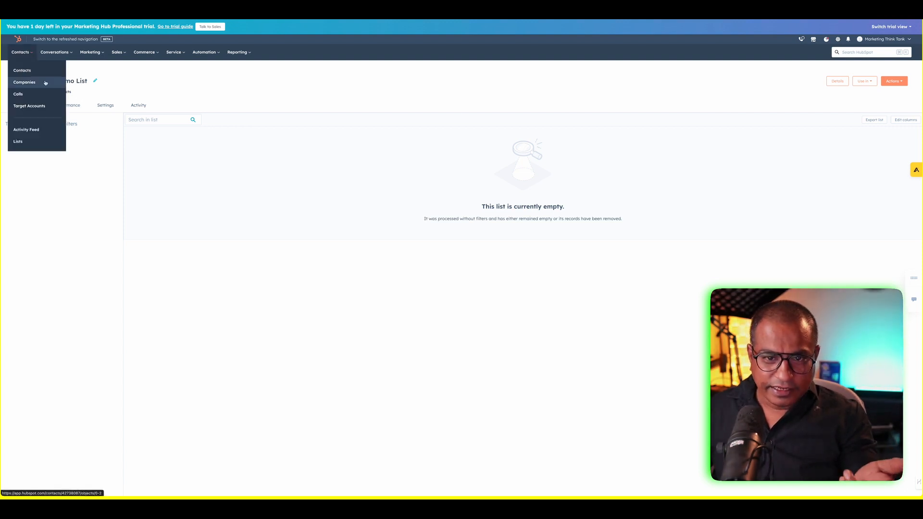
{"action": "left_click", "coordinate": [33, 76]}
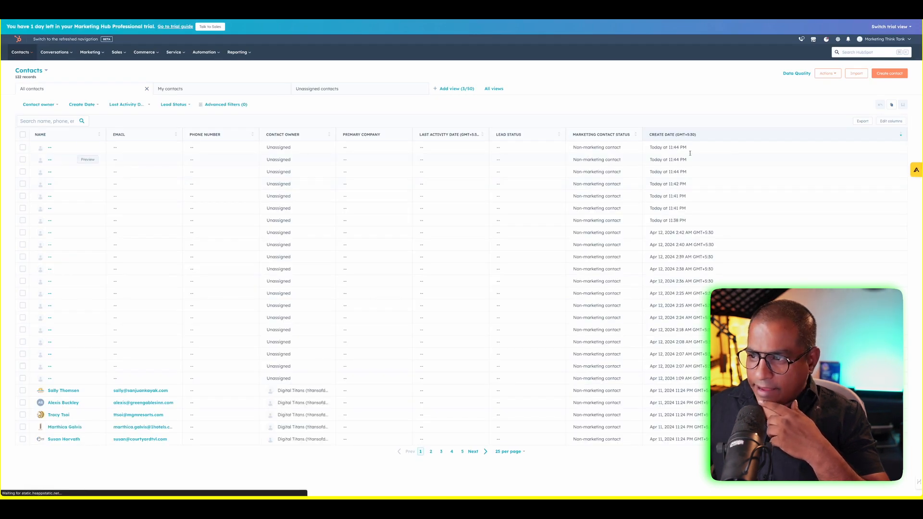
{"action": "left_click_drag", "start_coordinate": [650, 147], "coordinate": [695, 140]}
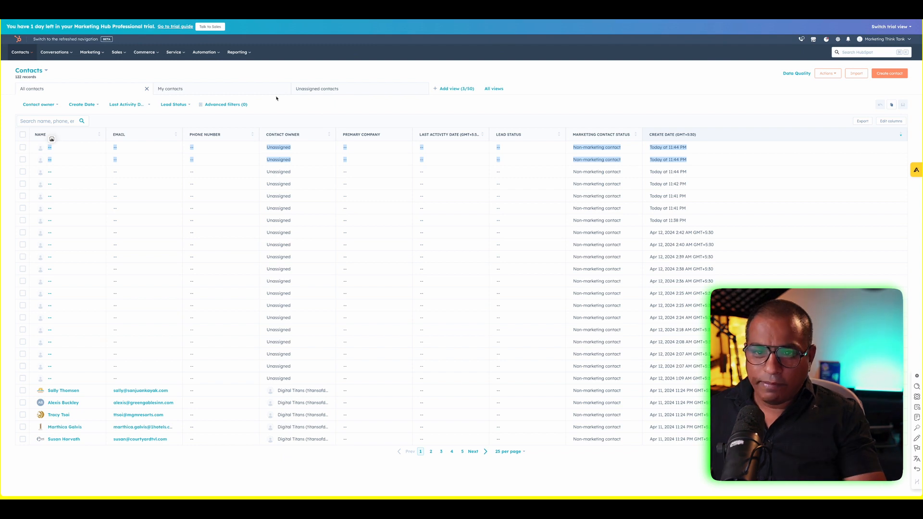
{"action": "left_click", "coordinate": [225, 90]}
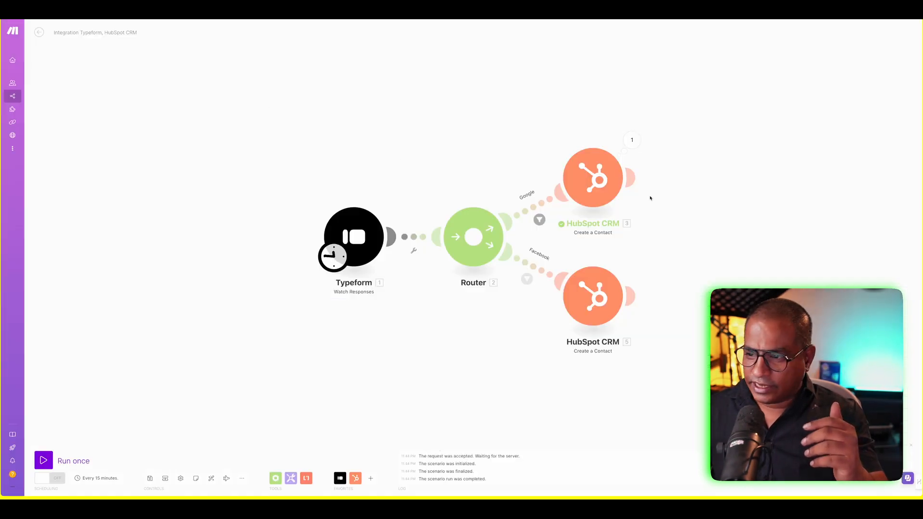
- Add a Mailchimp Add/Update a Subscriber module after the Google-route HubSpot step
{"action": "left_click", "coordinate": [713, 178]}
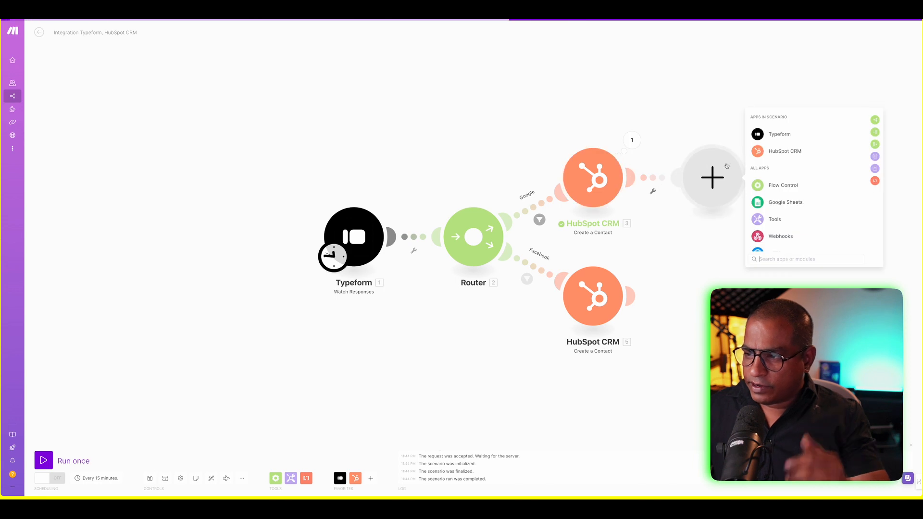
{"action": "type", "text": "mailchi"}
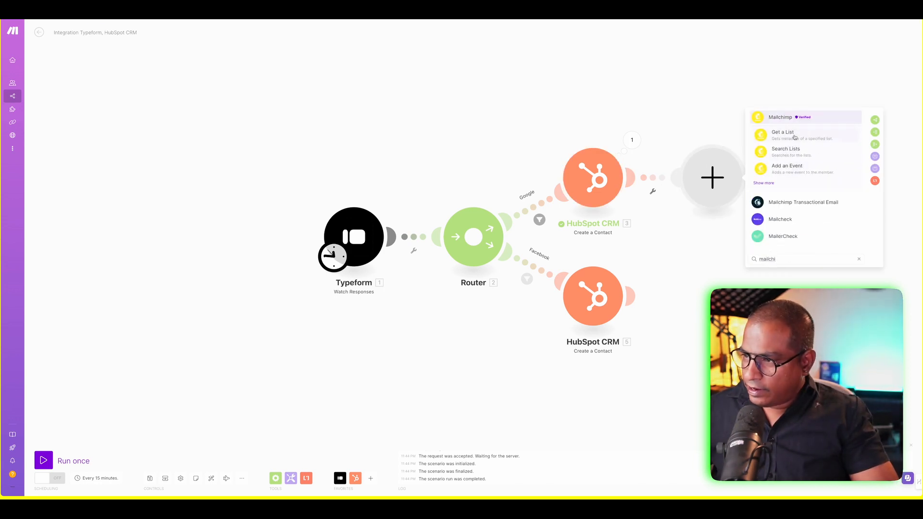
{"action": "left_click", "coordinate": [781, 118]}
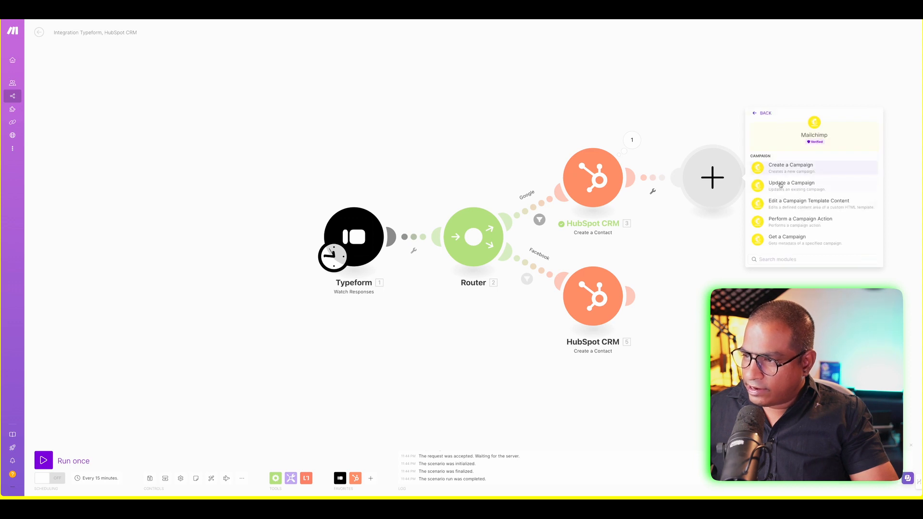
{"action": "scroll", "coordinate": [796, 237], "scroll_direction": "down", "scroll_amount": 6}
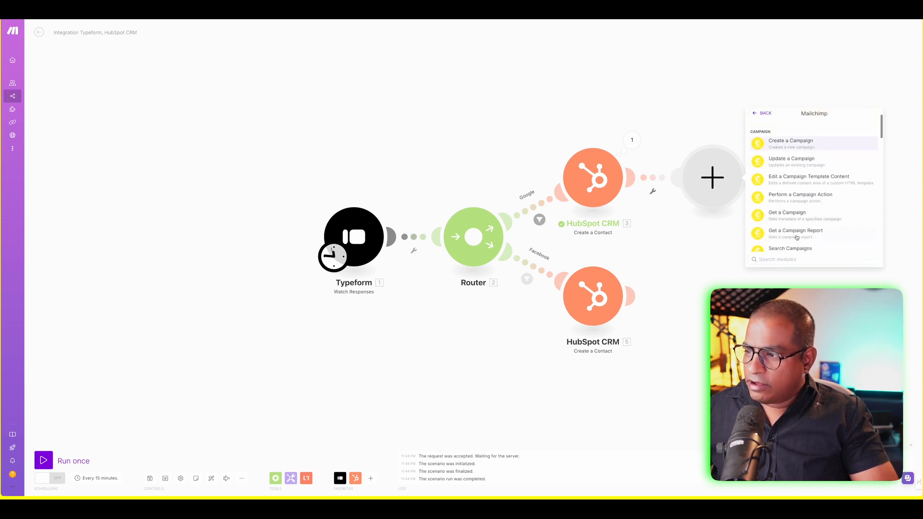
{"action": "scroll", "coordinate": [797, 236], "scroll_direction": "down", "scroll_amount": 6}
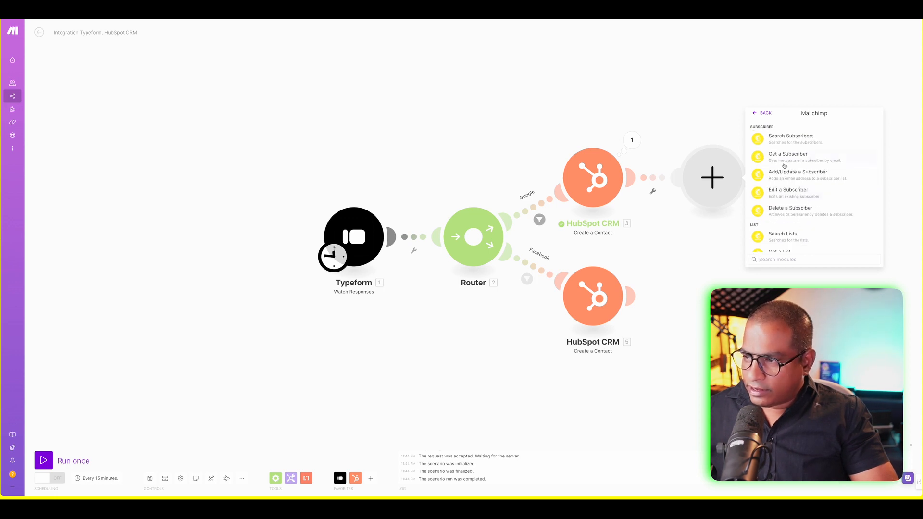
{"action": "left_click", "coordinate": [789, 174]}
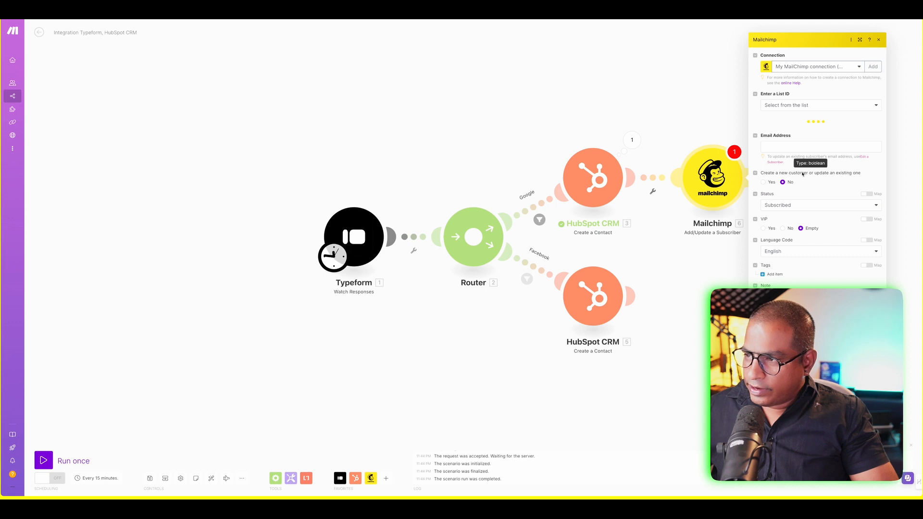
- Set the list to be selected from existing lists and choose OneMinAI.com
{"action": "left_click", "coordinate": [785, 102]}
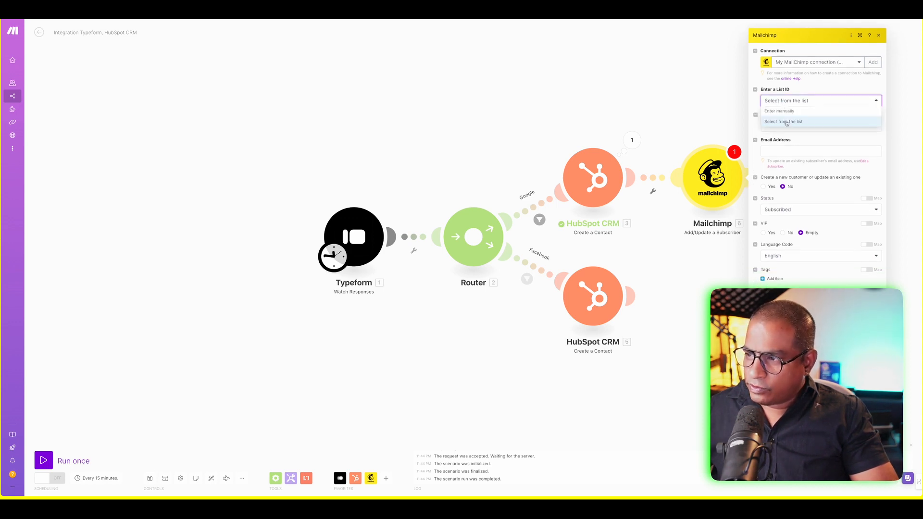
{"action": "left_click", "coordinate": [787, 123]}
{"action": "left_click", "coordinate": [783, 126]}
{"action": "left_click", "coordinate": [780, 136]}
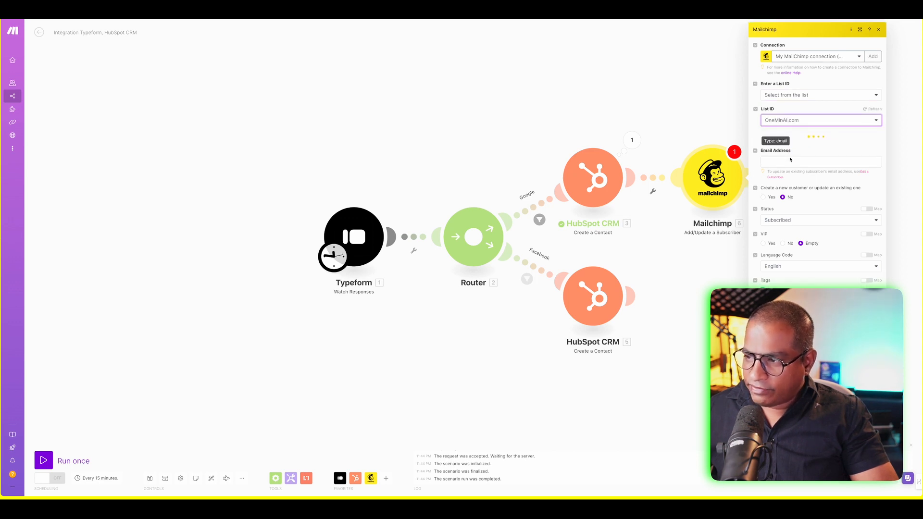
- Begin mapping the subscriber's email address and first name from HubSpot values
{"action": "left_click", "coordinate": [787, 163]}
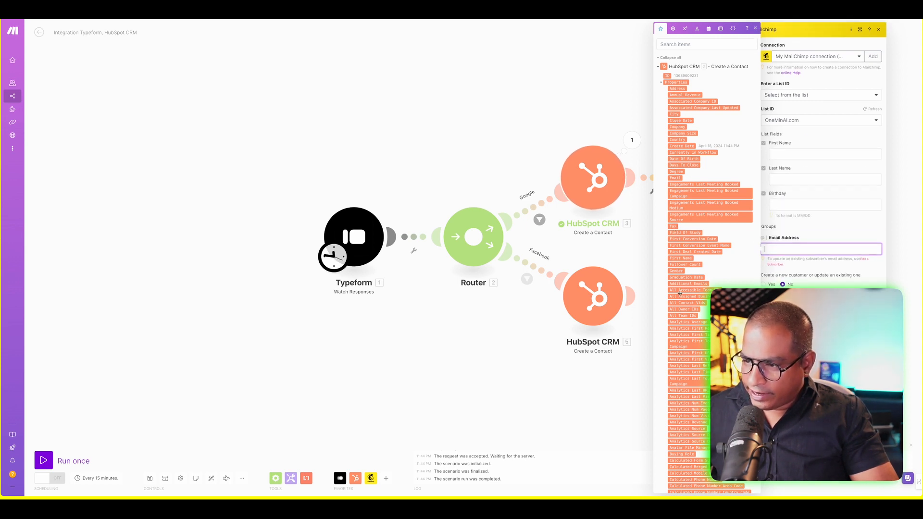
{"action": "scroll", "coordinate": [680, 271], "scroll_direction": "down", "scroll_amount": 5}
{"action": "scroll", "coordinate": [680, 293], "scroll_direction": "down", "scroll_amount": 10}
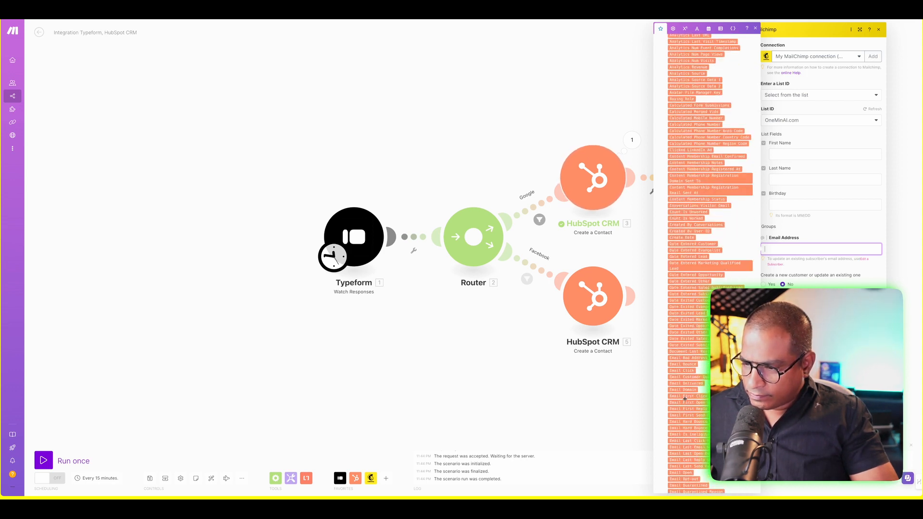
{"action": "scroll", "coordinate": [686, 399], "scroll_direction": "down", "scroll_amount": 2}
{"action": "scroll", "coordinate": [691, 441], "scroll_direction": "down", "scroll_amount": 2}
{"action": "scroll", "coordinate": [691, 441], "scroll_direction": "down", "scroll_amount": 15}
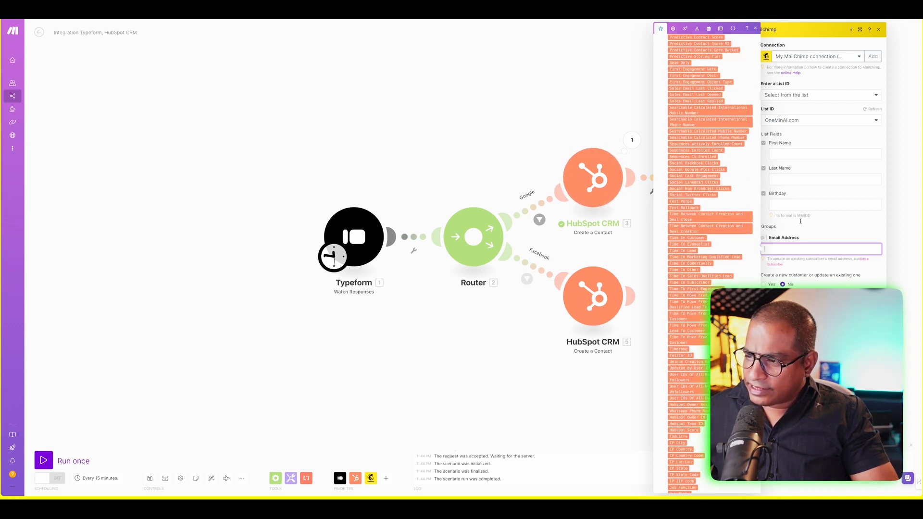
{"action": "left_click", "coordinate": [820, 230]}
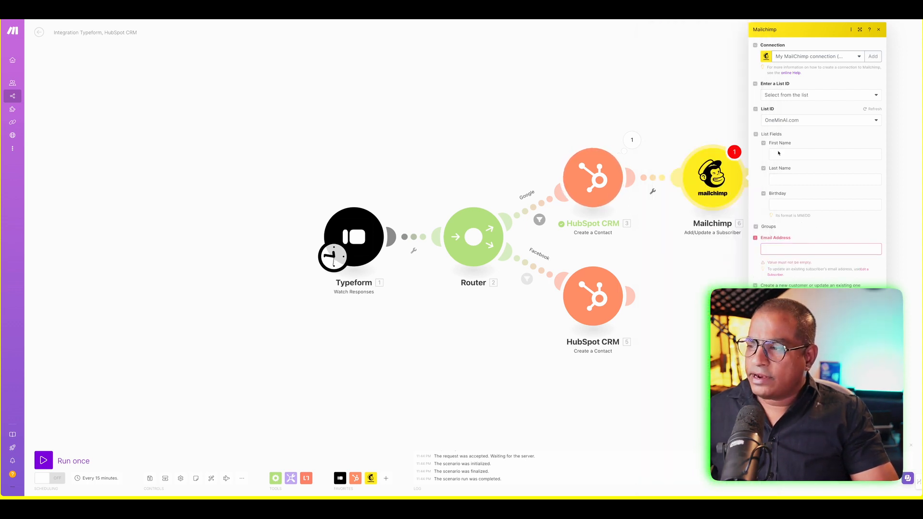
{"action": "left_click", "coordinate": [779, 152]}
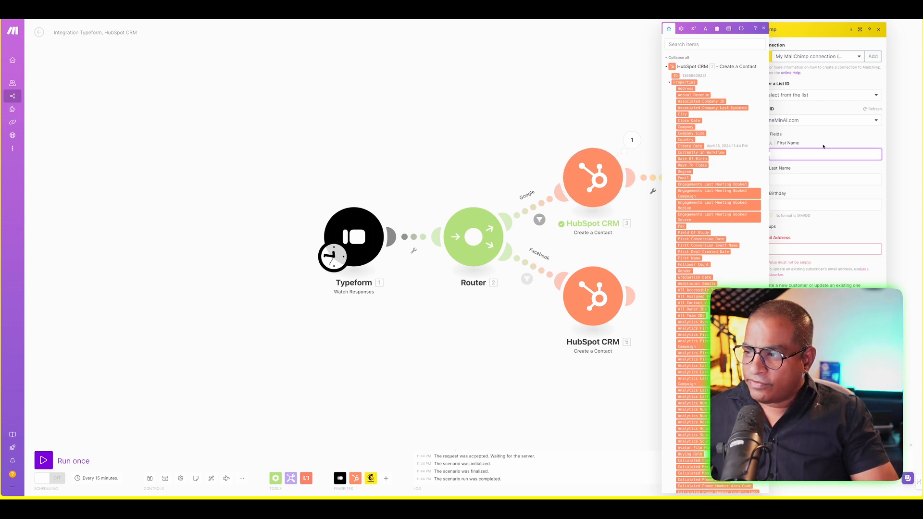
{"action": "left_click", "coordinate": [824, 146]}
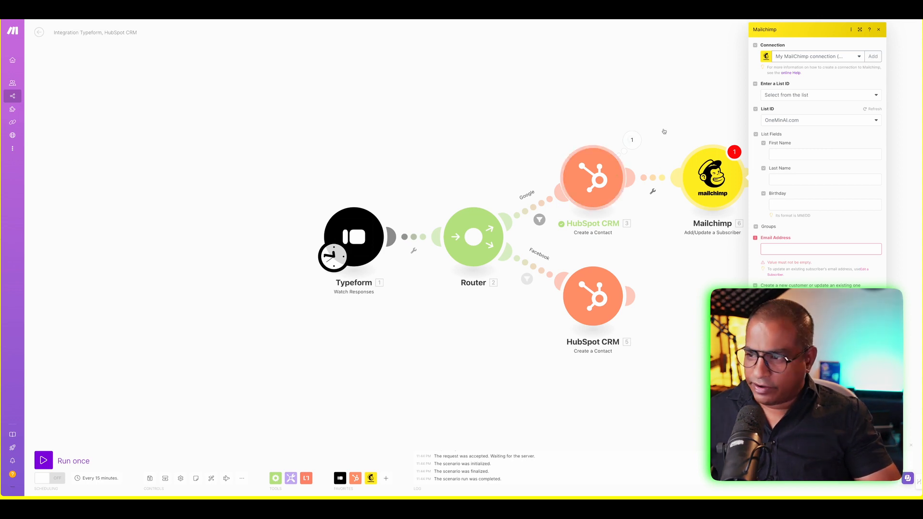
{"action": "right_click", "coordinate": [688, 192]}
{"action": "right_click", "coordinate": [710, 173]}
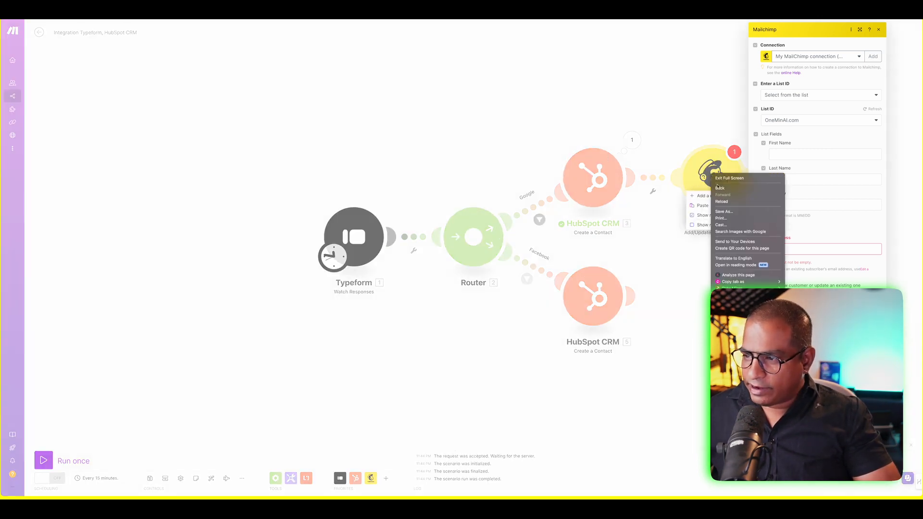
- Check the Lead Status filter, then open the Automation Demo List from Contacts > Lists
{"action": "left_click", "coordinate": [694, 127]}
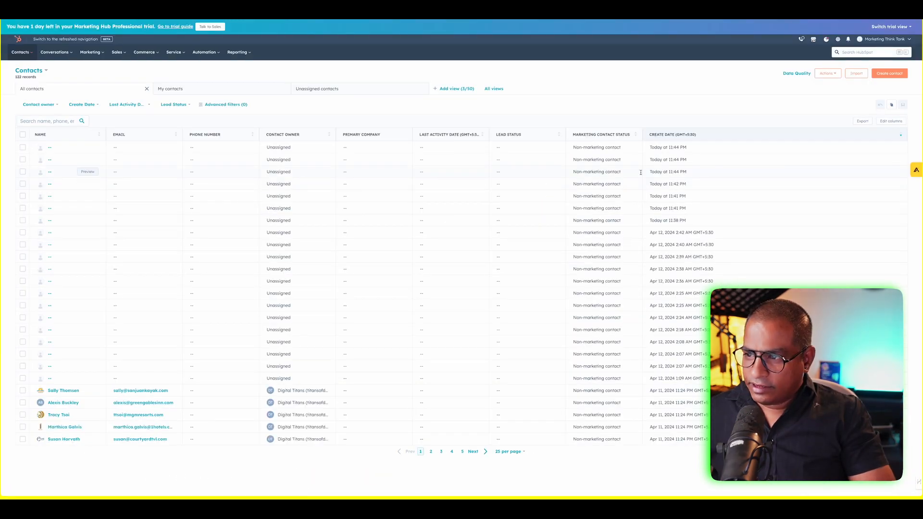
{"action": "left_click", "coordinate": [176, 107]}
{"action": "scroll", "coordinate": [175, 169], "scroll_direction": "down", "scroll_amount": 1}
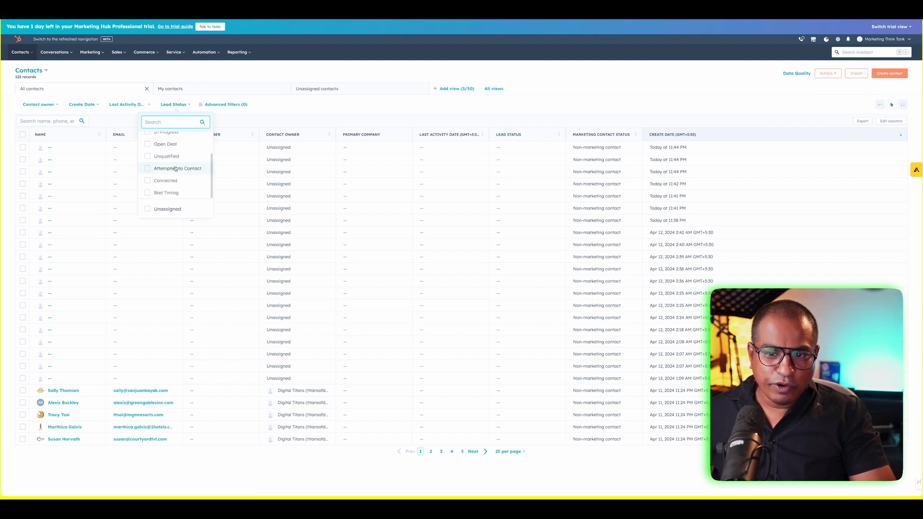
{"action": "left_click", "coordinate": [242, 126]}
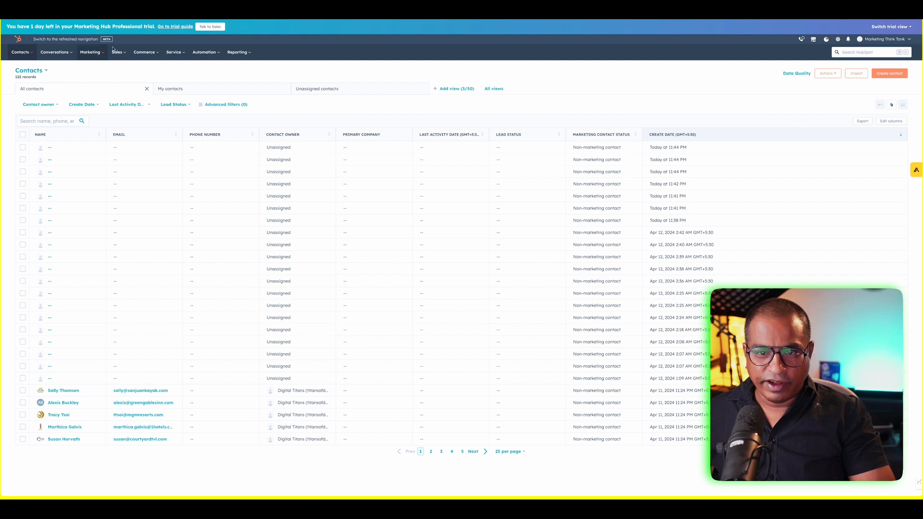
{"action": "left_click", "coordinate": [20, 52]}
{"action": "left_click", "coordinate": [37, 141]}
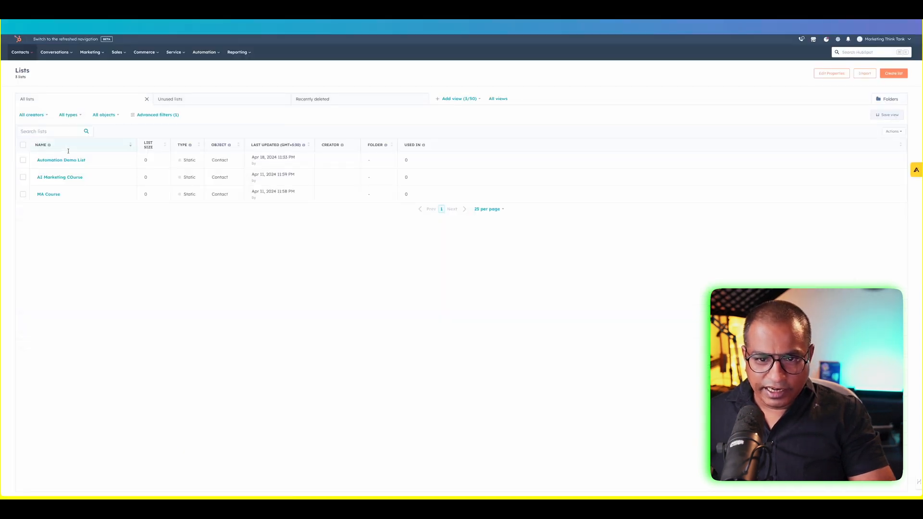
{"action": "left_click", "coordinate": [60, 159]}
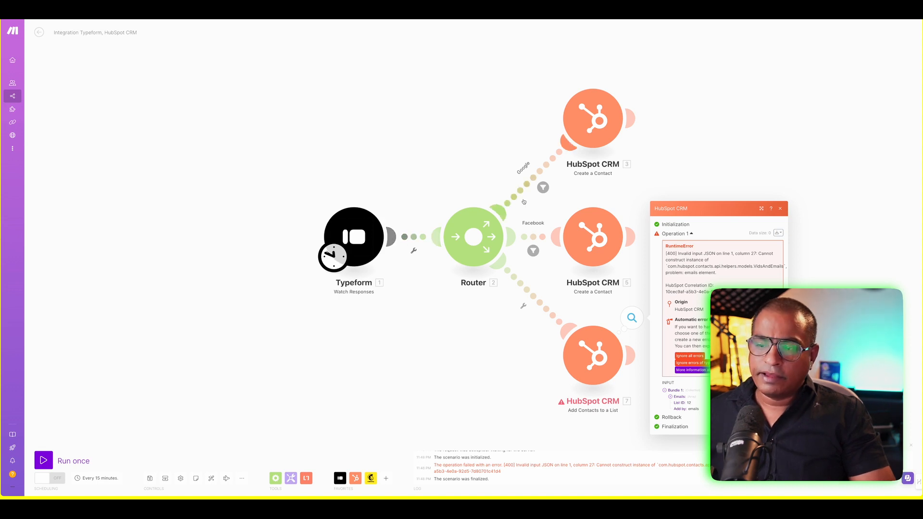
- Review the Google route's filter condition and close it without changes
{"action": "left_click", "coordinate": [543, 188]}
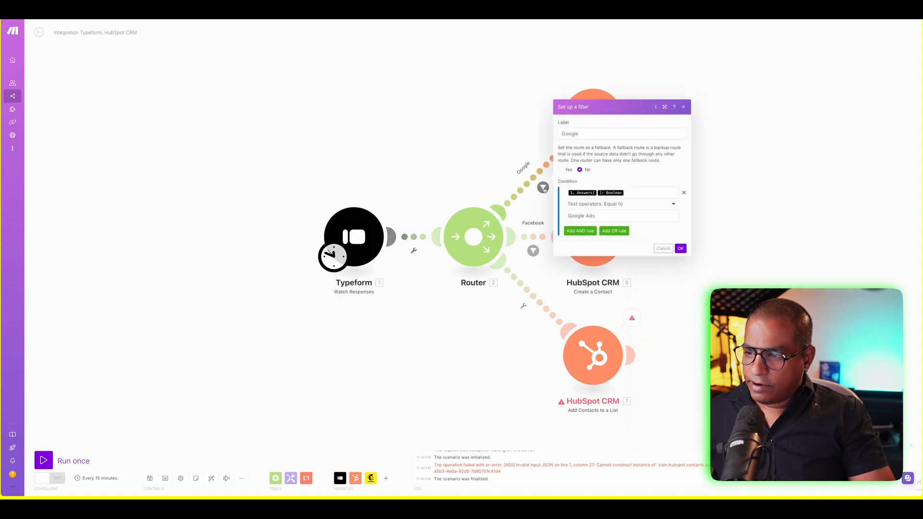
{"action": "left_click", "coordinate": [454, 167]}
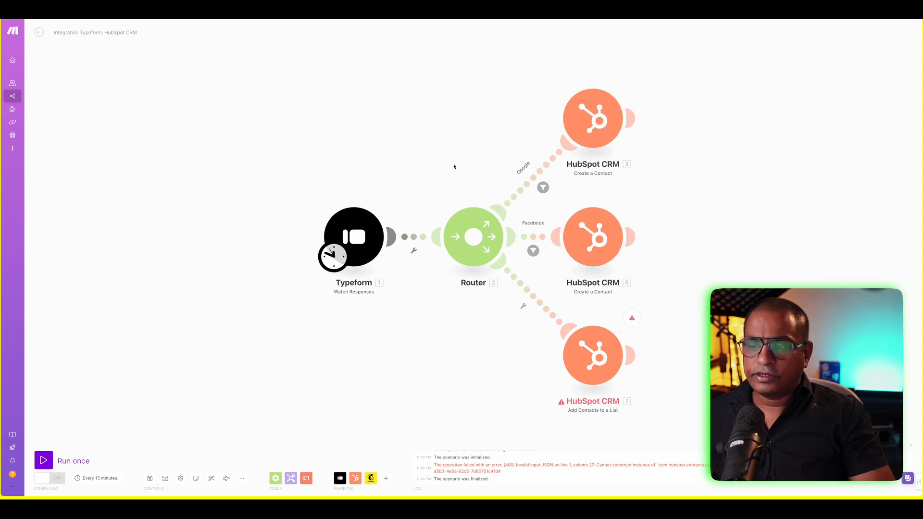